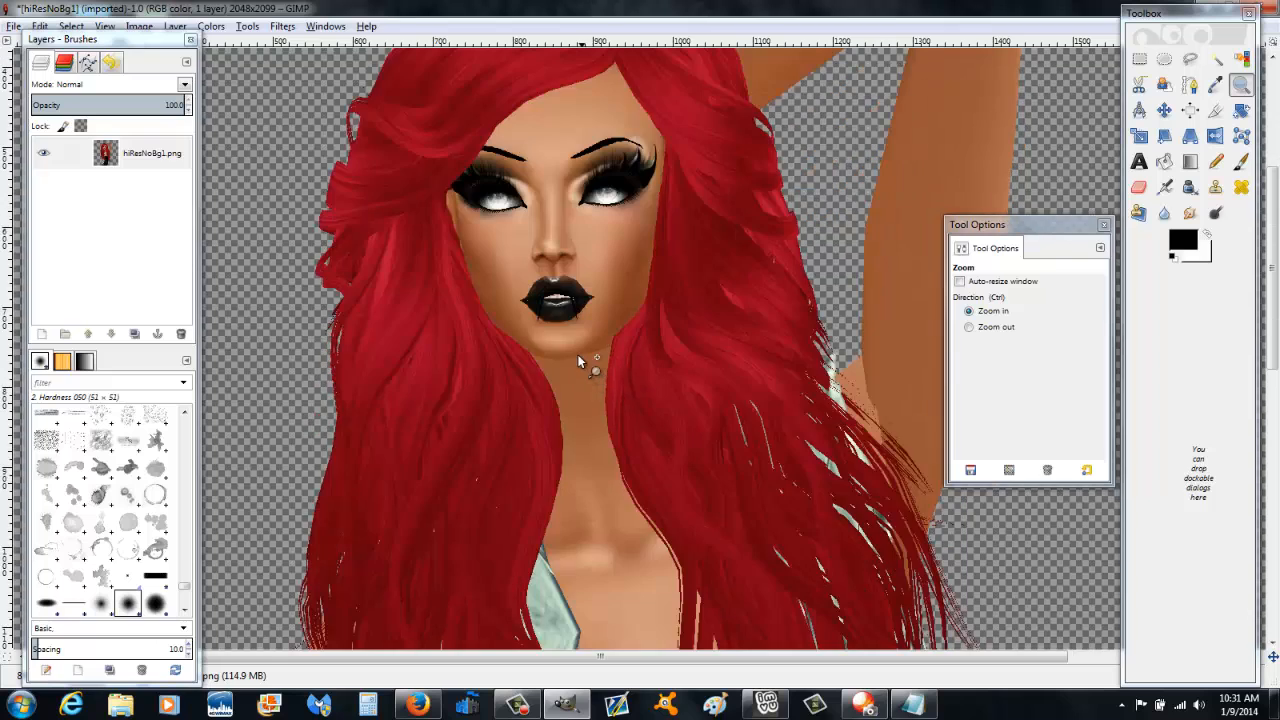
Step: Add a new 2048 × 2099 px transparent layer above hiResNoBg1.png
click(577, 354)
scroll(579, 400, up, 1)
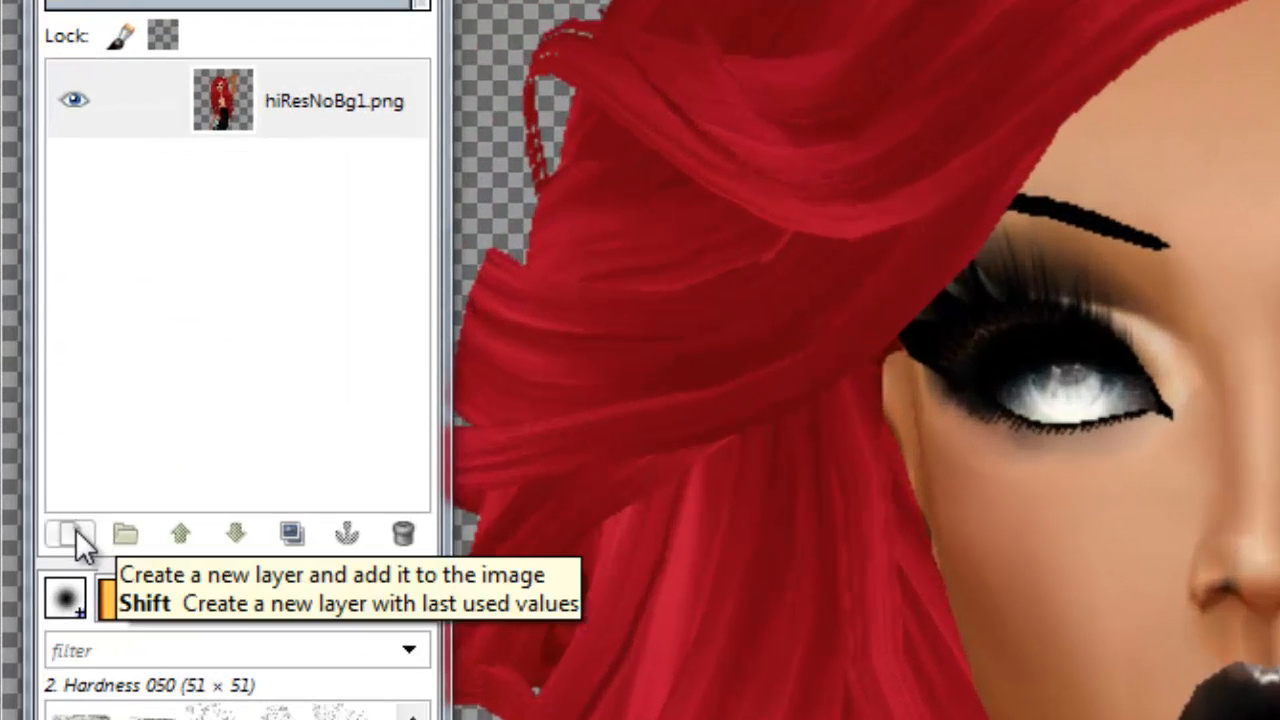
click(76, 529)
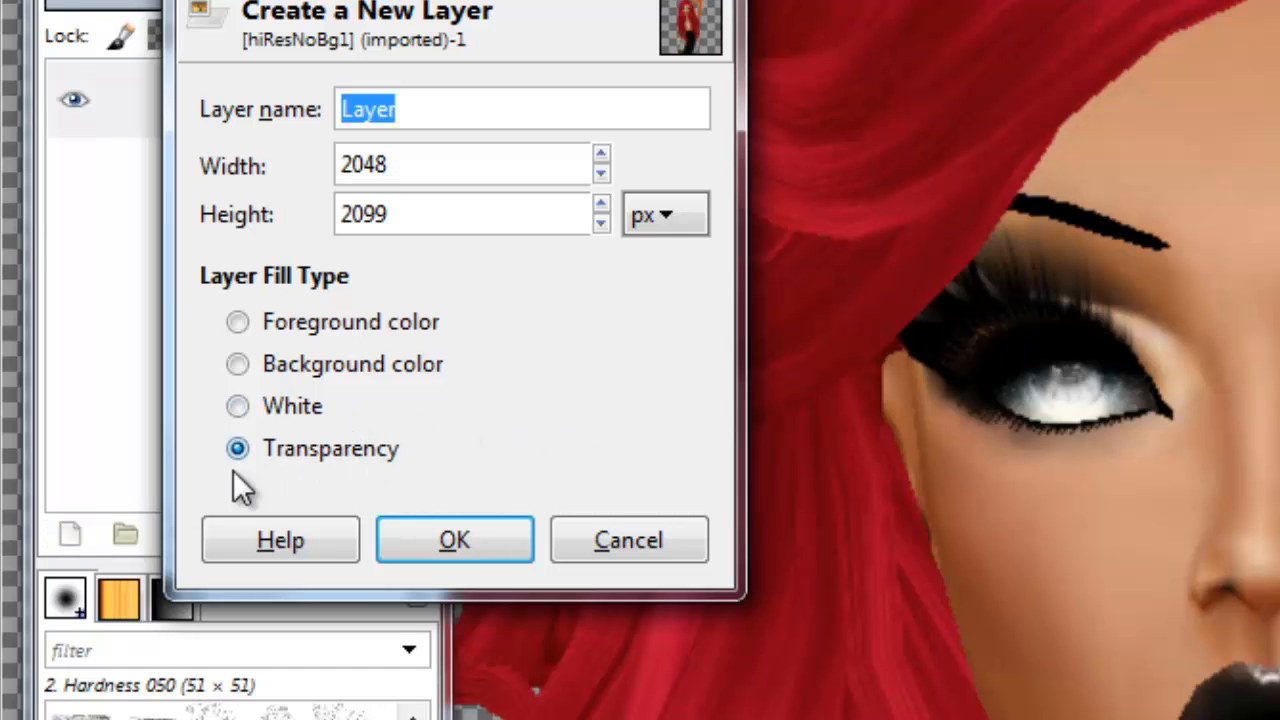
click(451, 544)
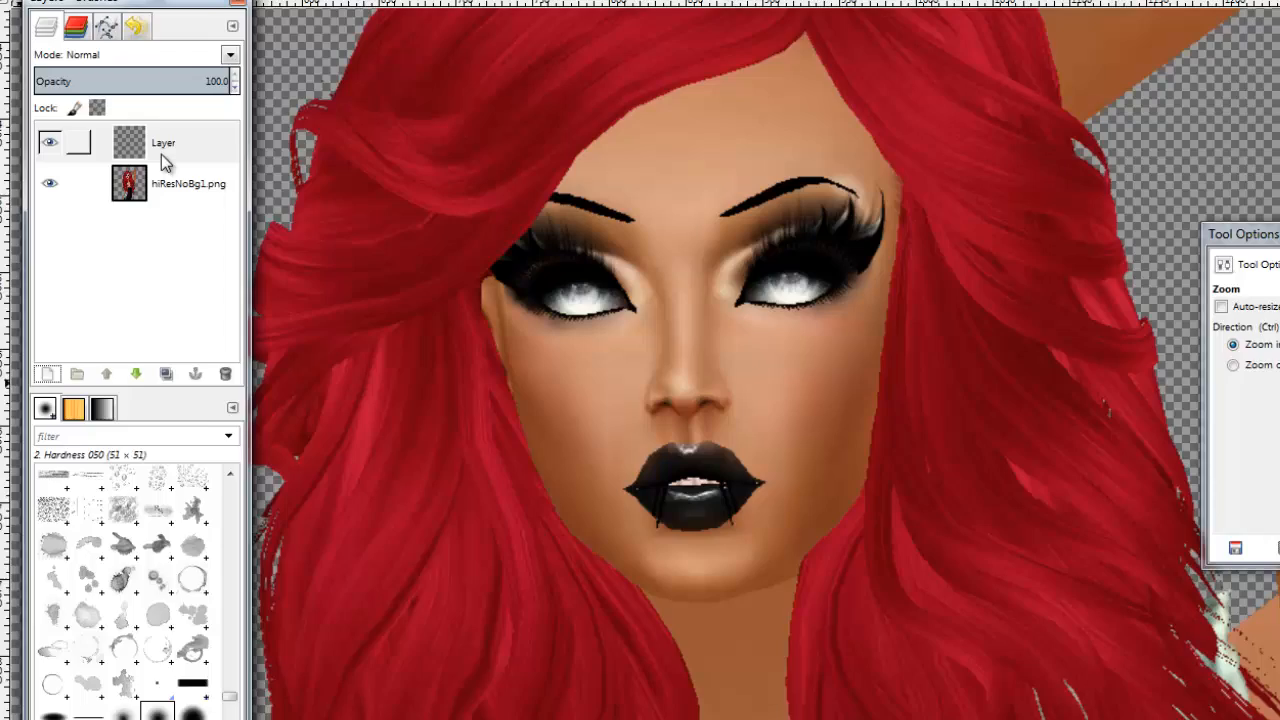
click(328, 125)
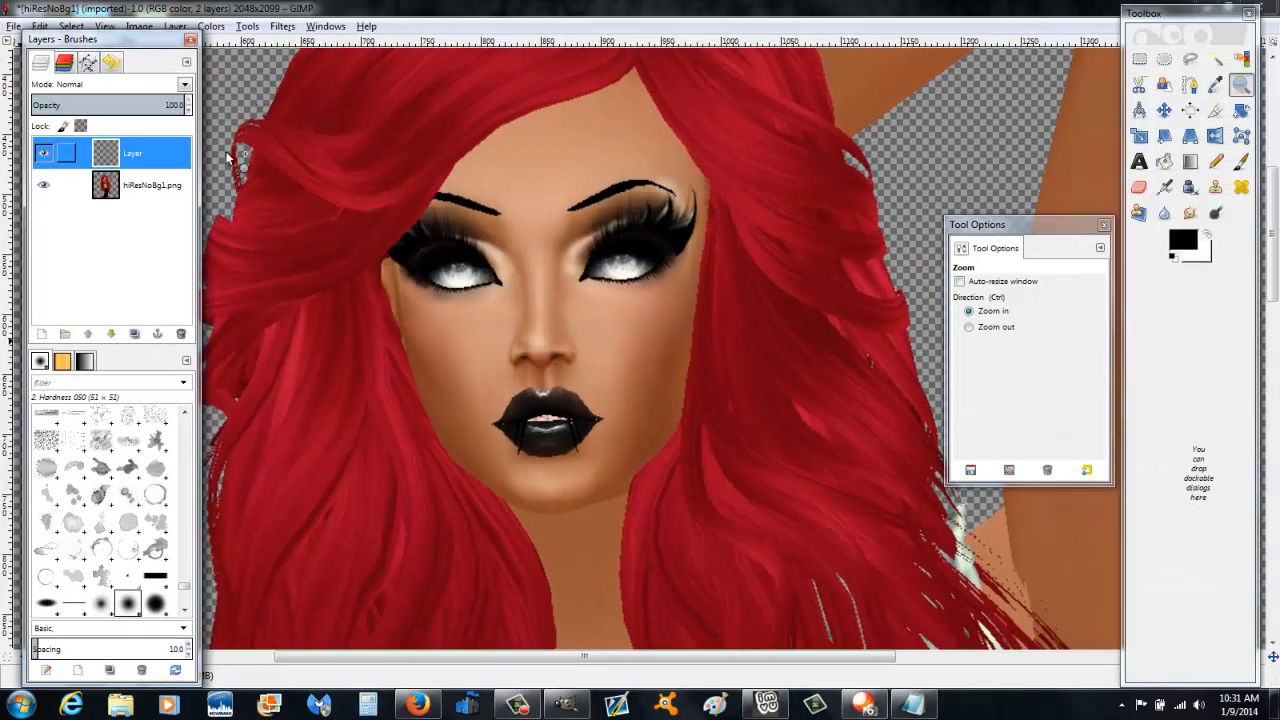
Step: Choose the Paintbrush with the Hardness 050 brush and reduce its size to 7
click(1240, 163)
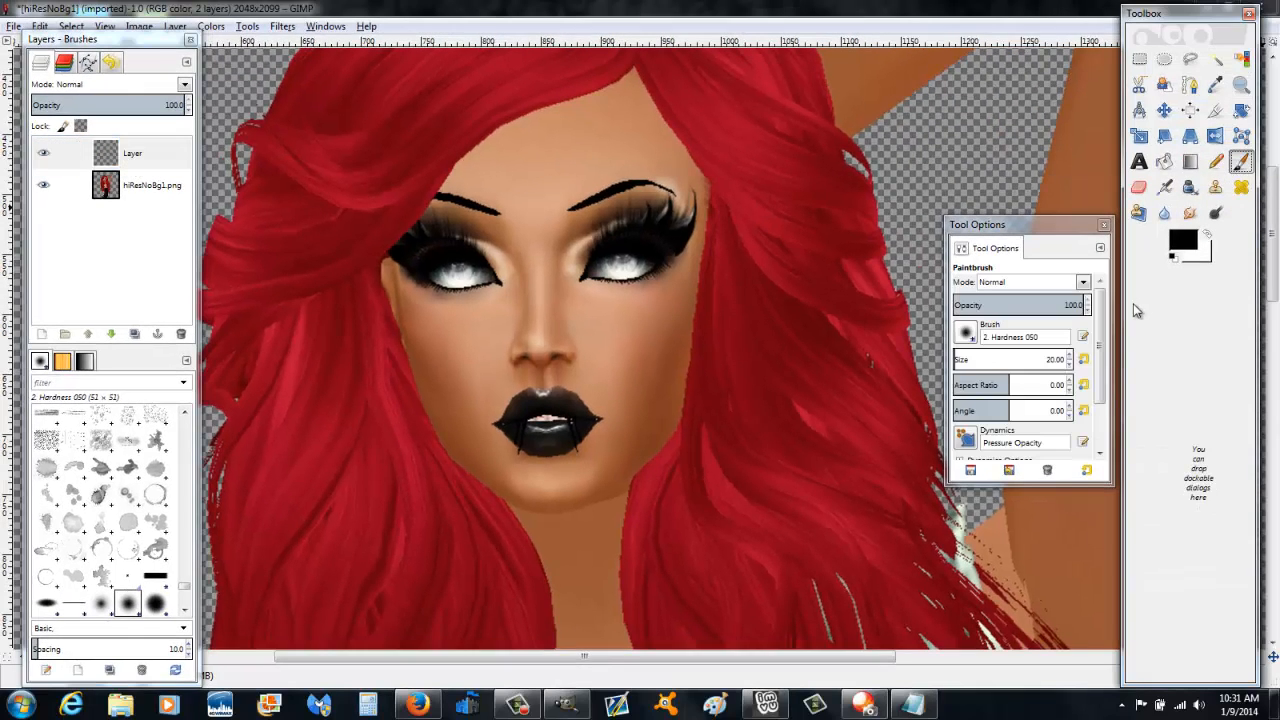
click(1069, 364)
click(1069, 364)
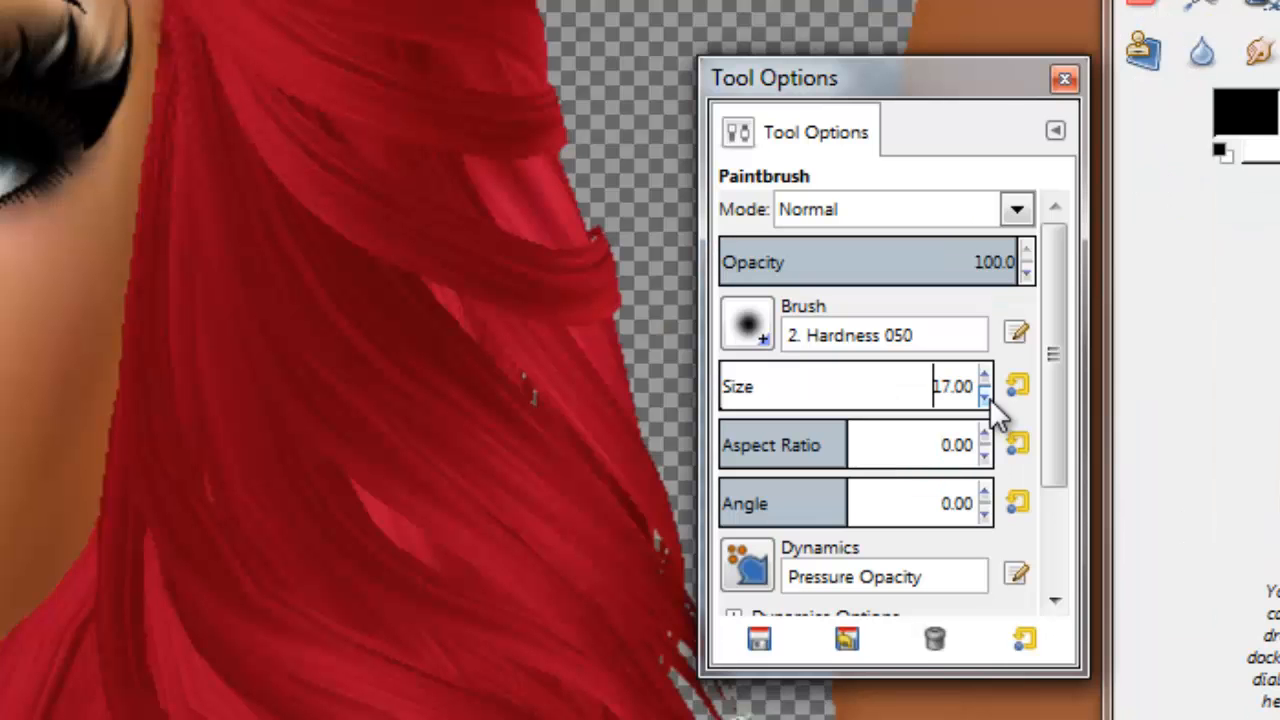
click(1069, 364)
click(1069, 364)
click(1069, 364)
click(986, 397)
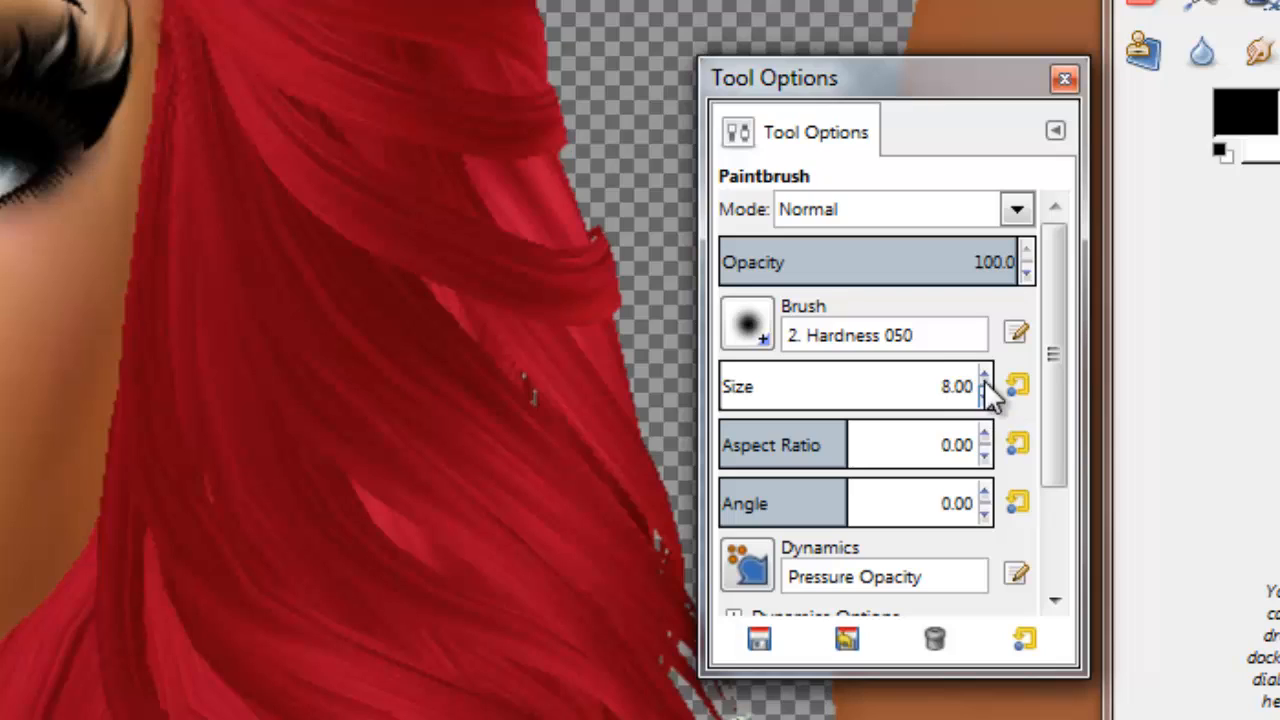
click(985, 376)
click(985, 376)
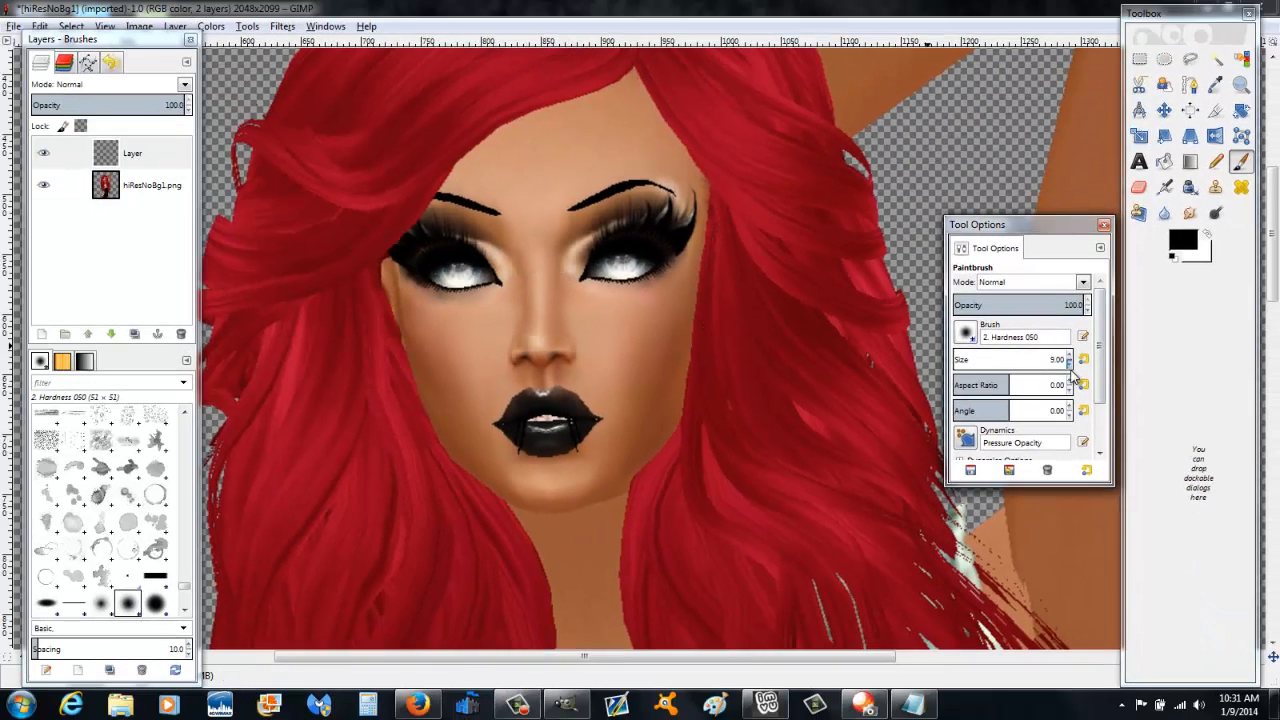
Step: Paint black contour lines down both sides of the nose and along its base, with a dot on each nostril and extensions toward the brows
click(1240, 85)
click(475, 338)
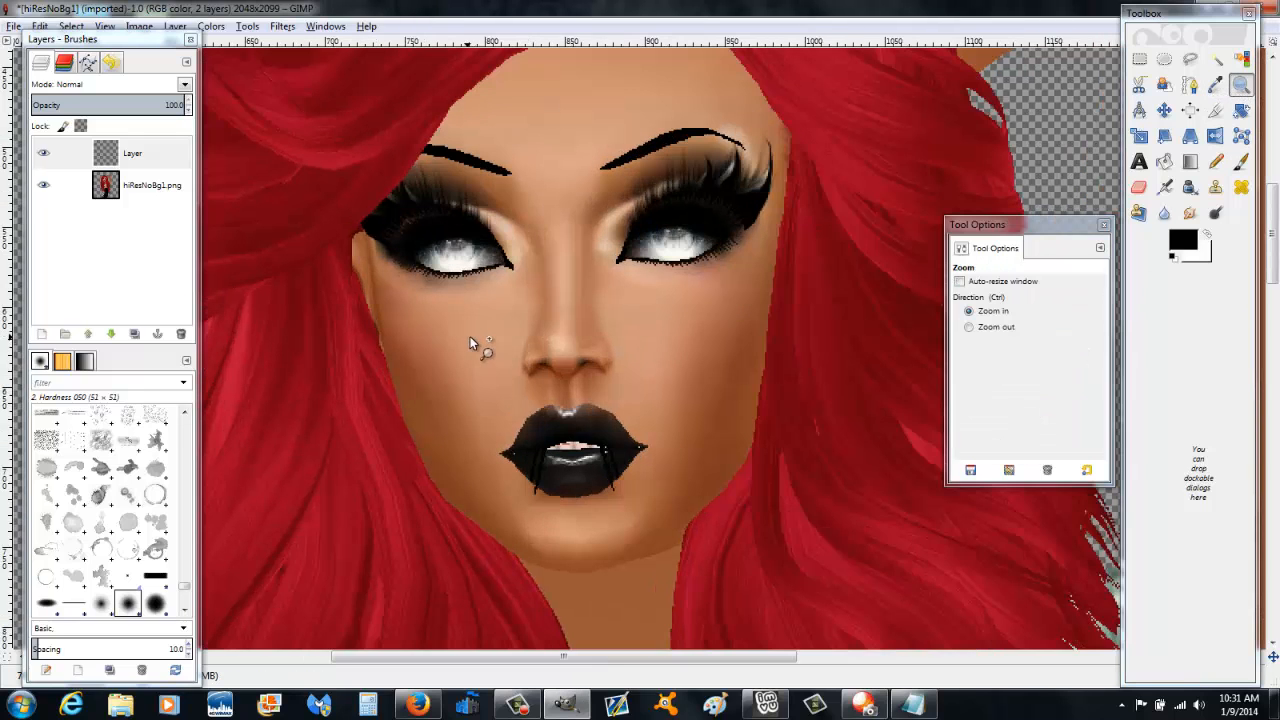
click(518, 330)
click(1240, 161)
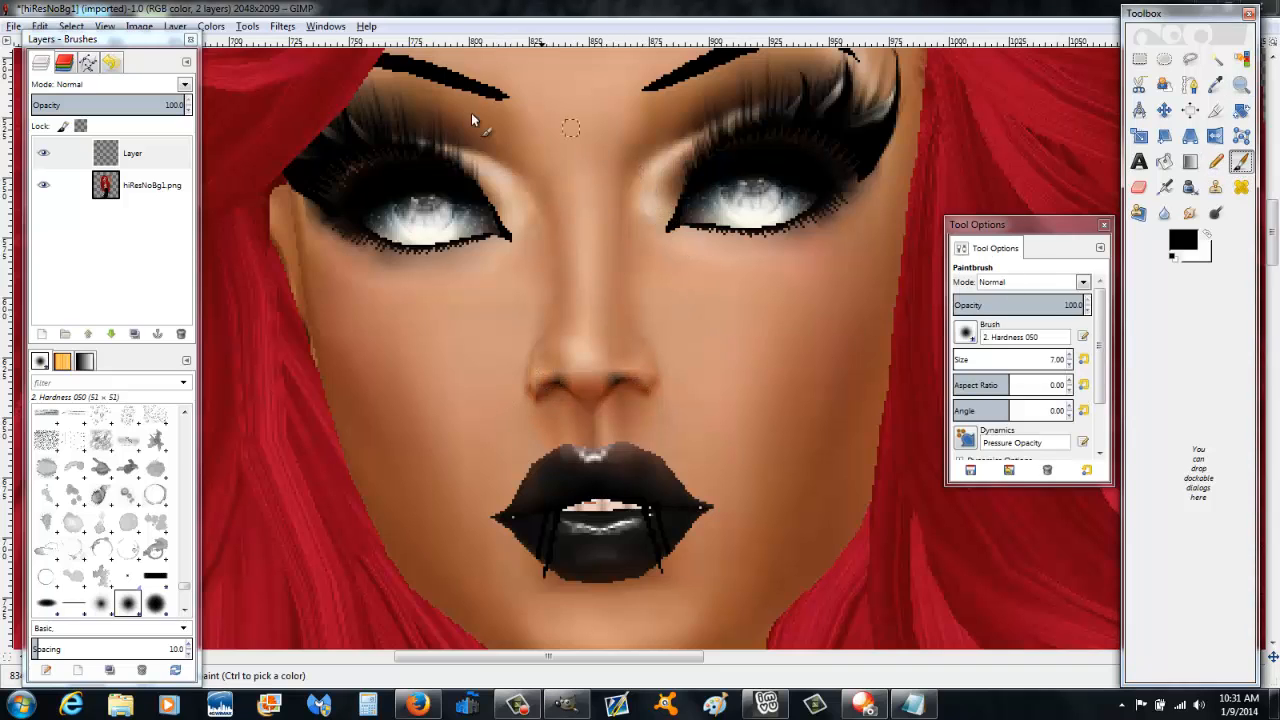
drag(627, 173, 621, 202)
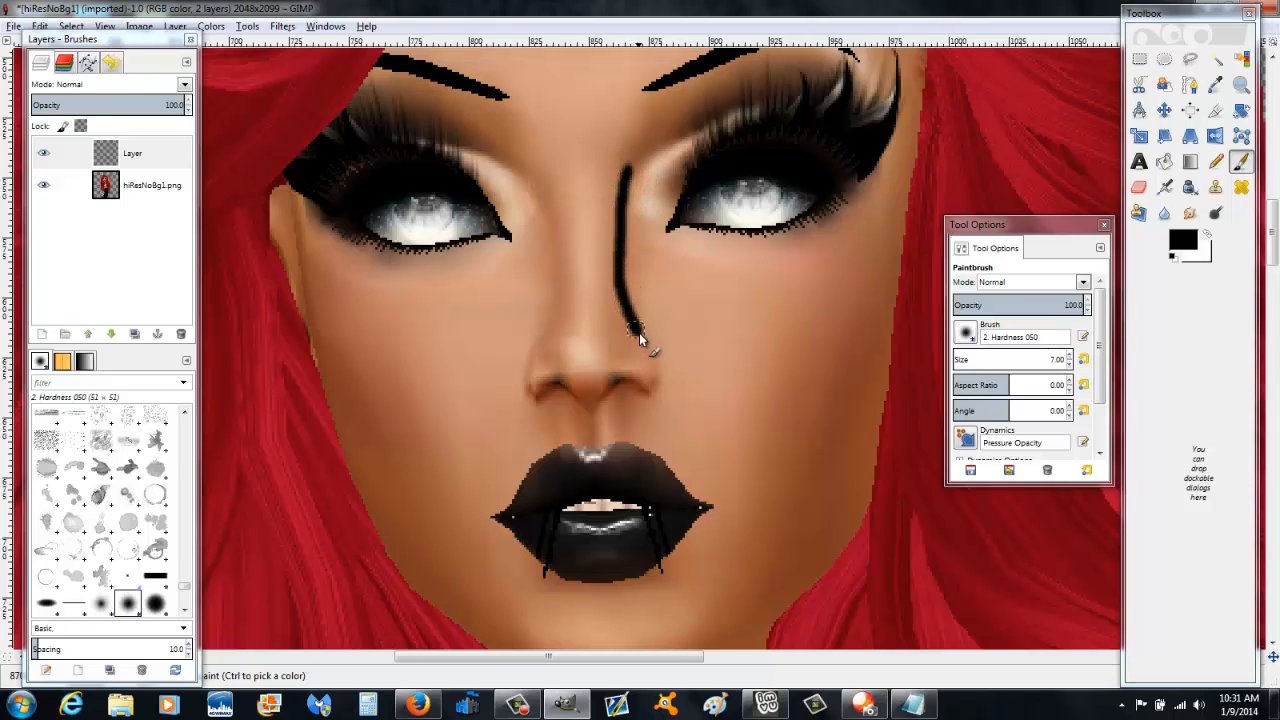
mouse_move(639, 333)
mouse_down()
mouse_move(652, 388)
mouse_move(613, 385)
mouse_move(588, 412)
mouse_move(541, 393)
mouse_up()
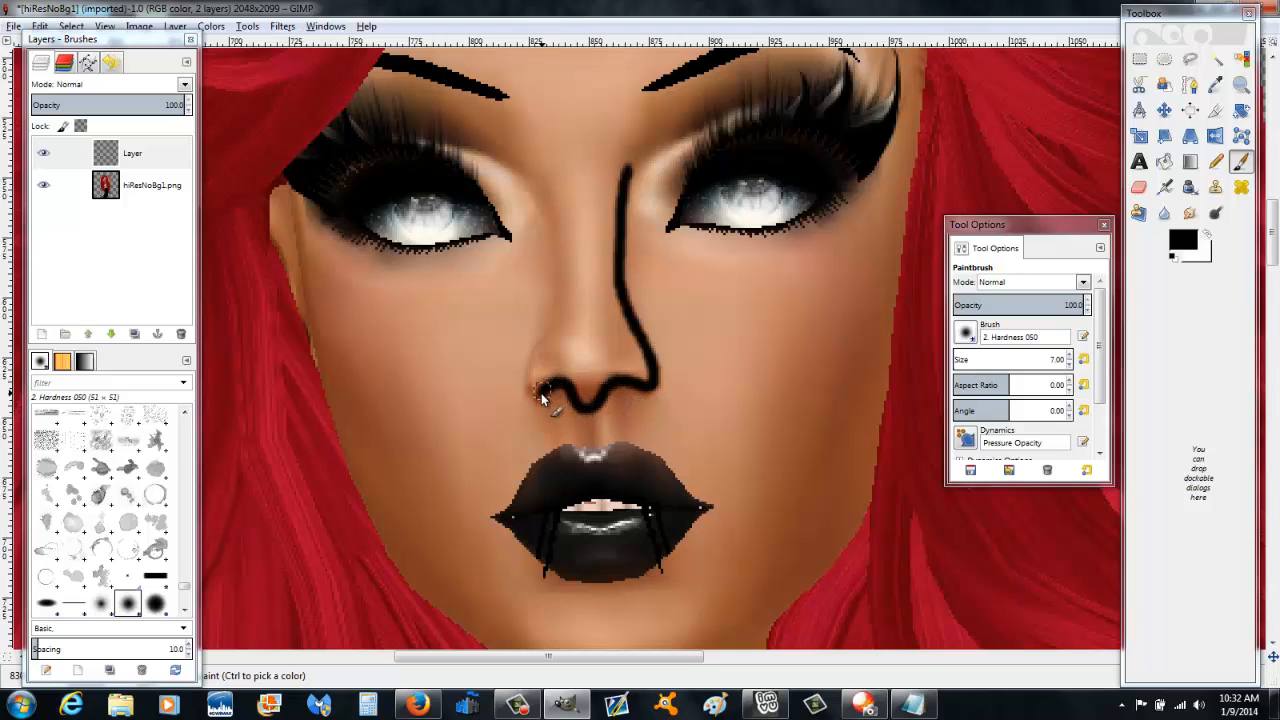
drag(517, 173, 550, 251)
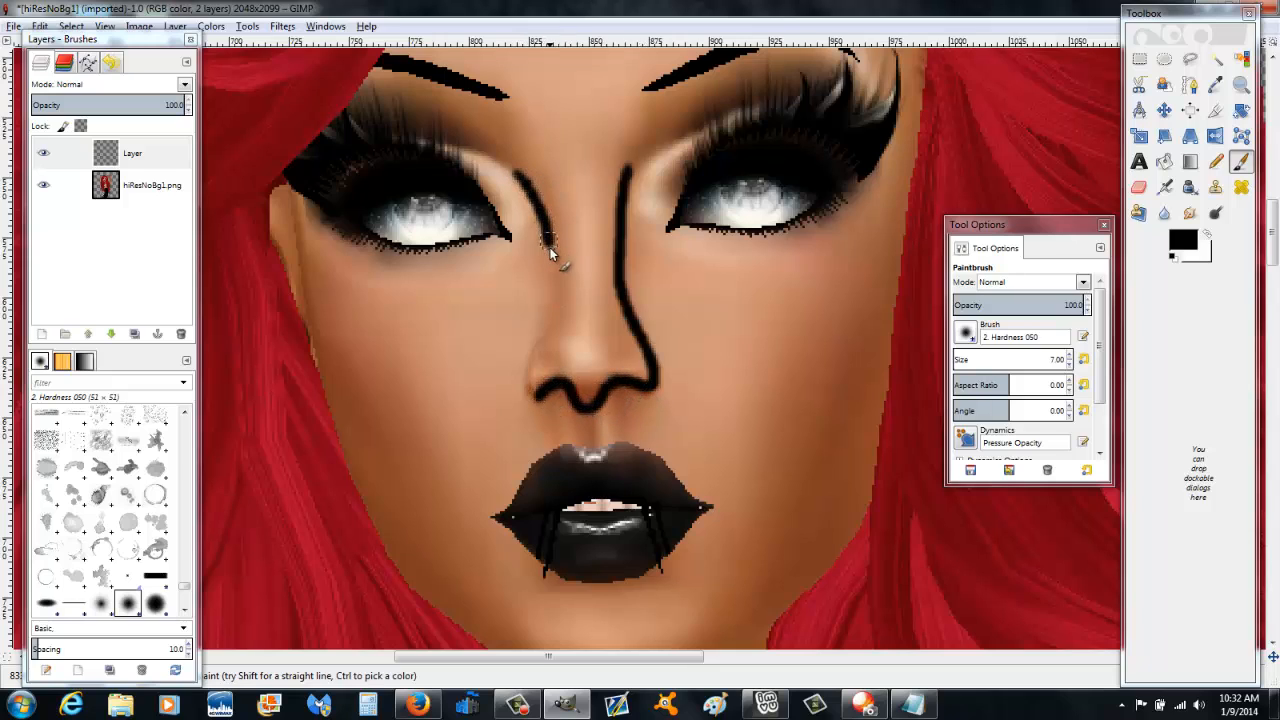
mouse_move(537, 342)
mouse_down()
mouse_move(525, 368)
mouse_move(545, 392)
mouse_up()
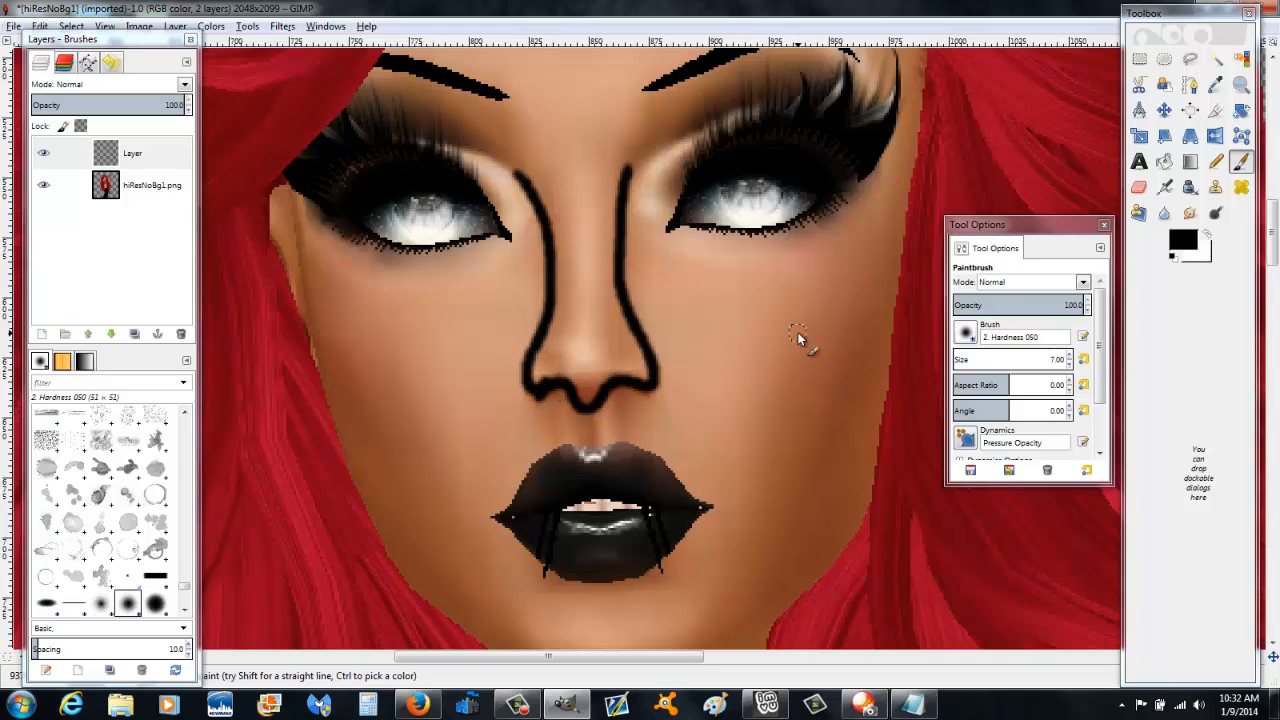
click(629, 354)
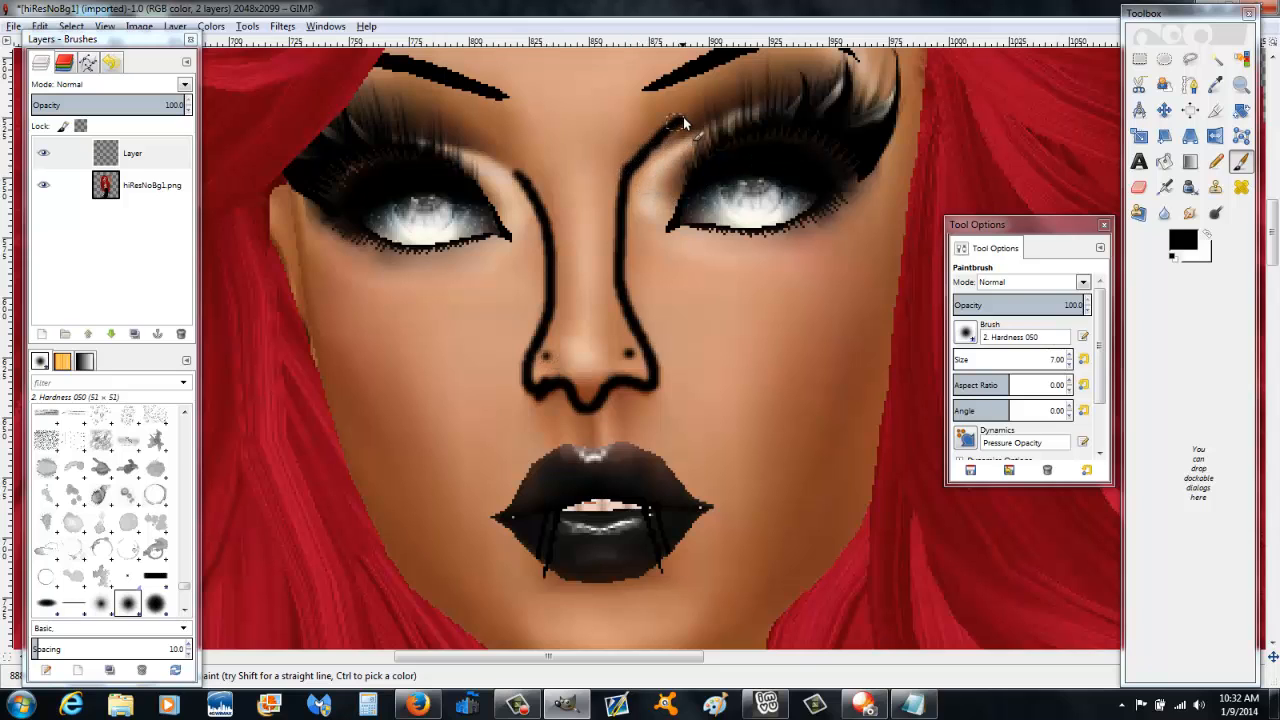
drag(478, 126, 507, 170)
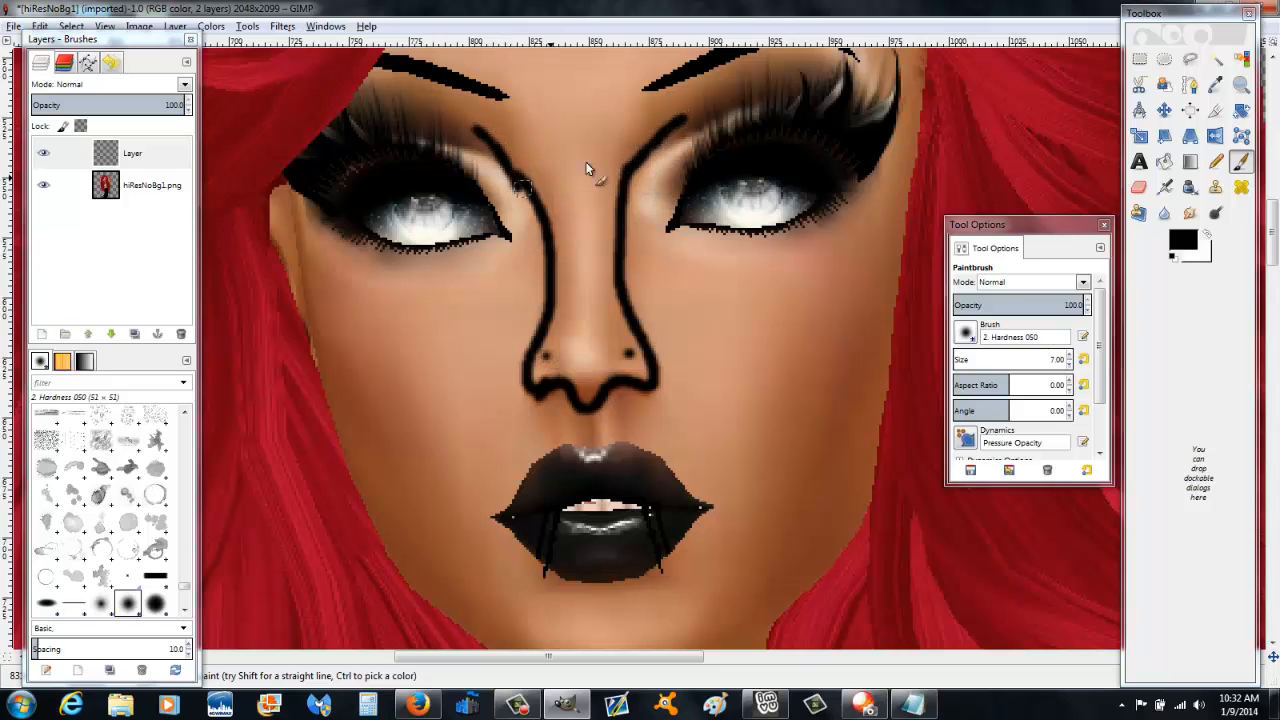
Step: Erase the rough join in the contour line beside the inner corner of the left-hand eye and repaint it smoothly
click(1138, 186)
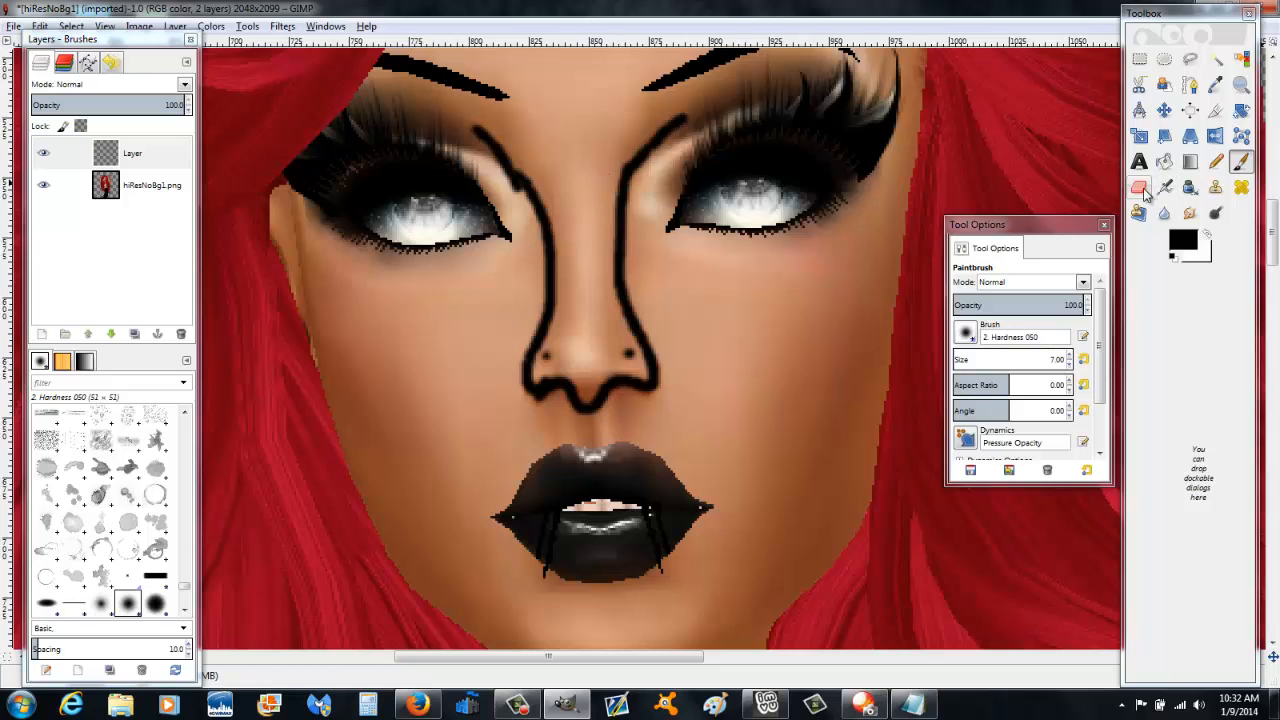
click(498, 176)
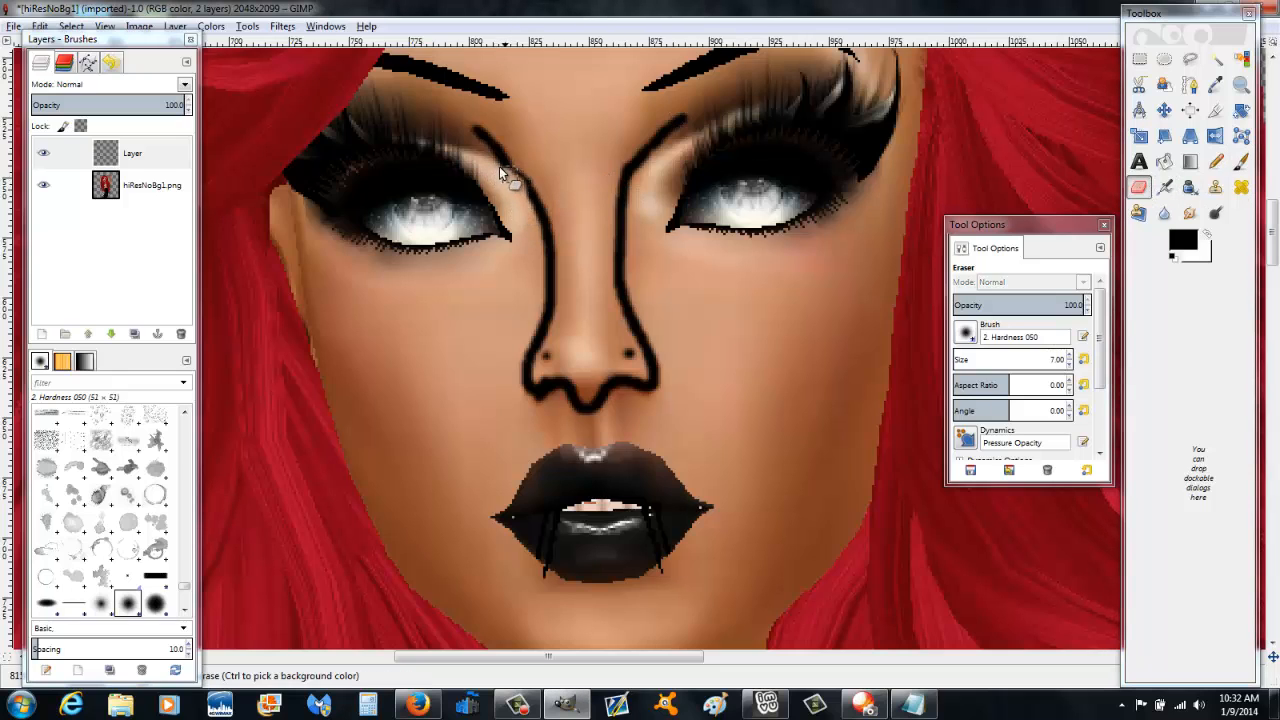
click(1240, 161)
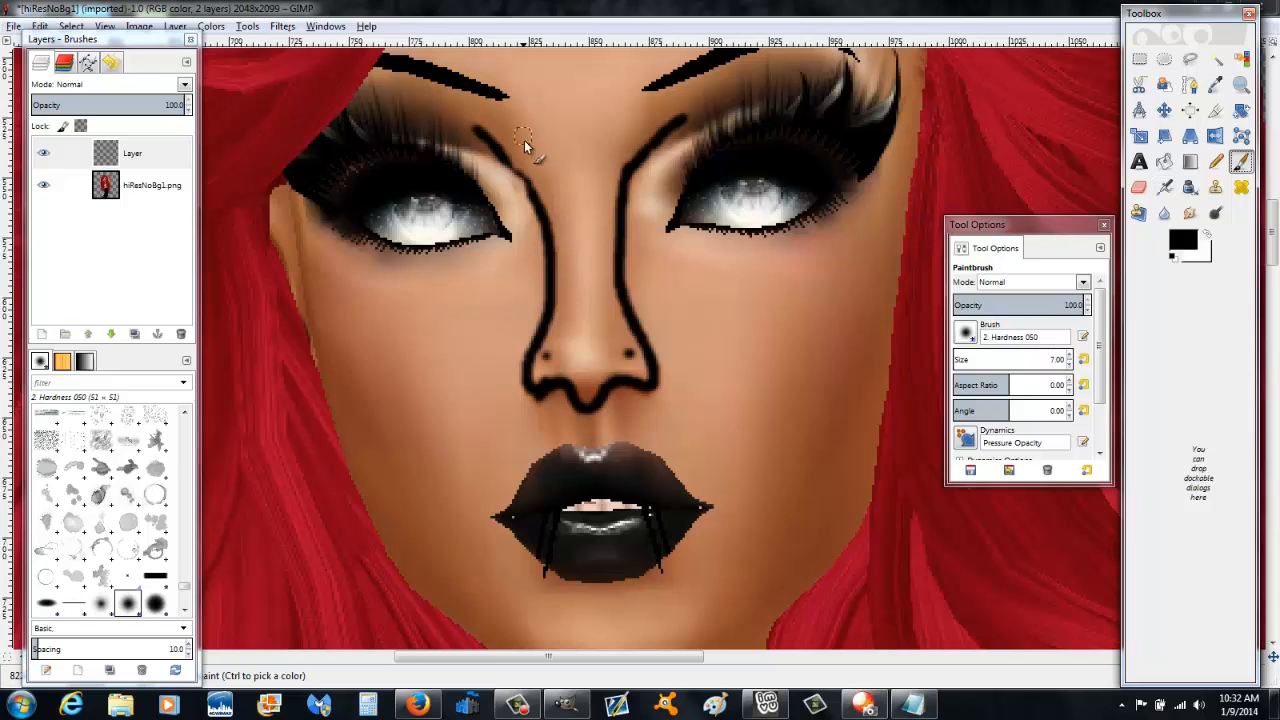
drag(494, 142, 525, 187)
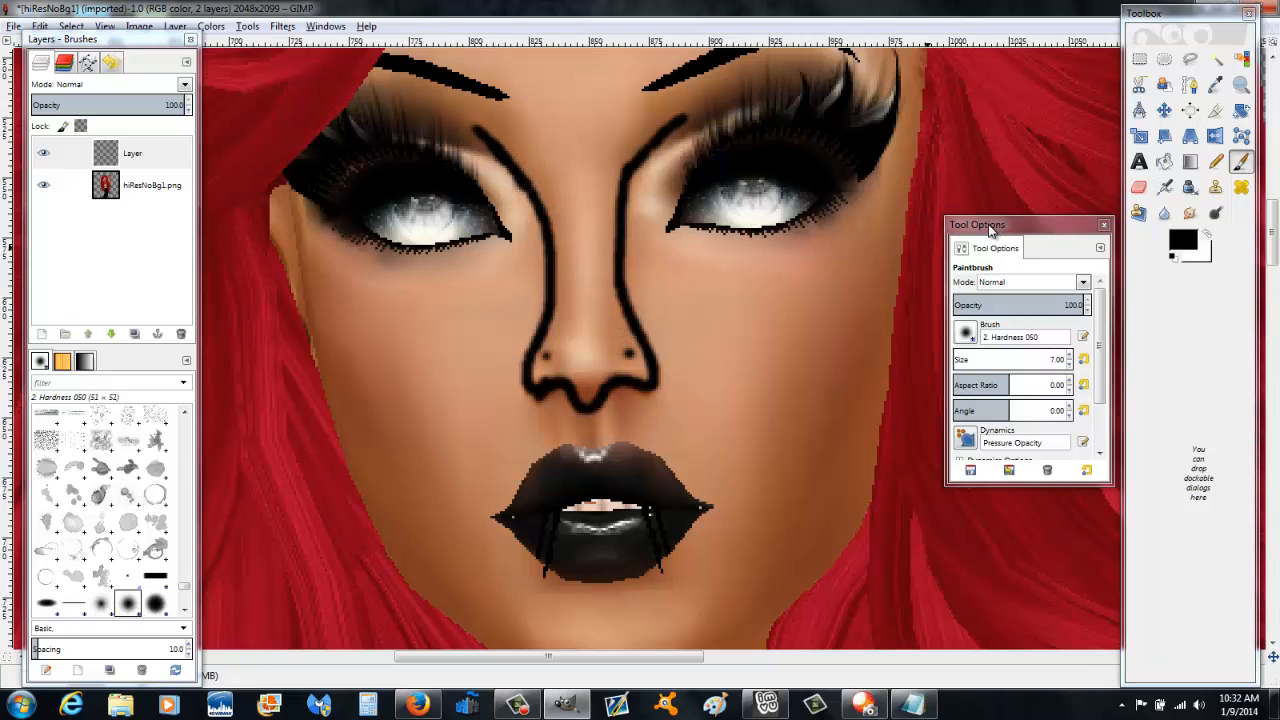
Step: Apply a Gaussian Blur to the nose contour layer using the RLE method with equal horizontal and vertical radii slightly under 14 px
click(282, 26)
mouse_move(366, 26)
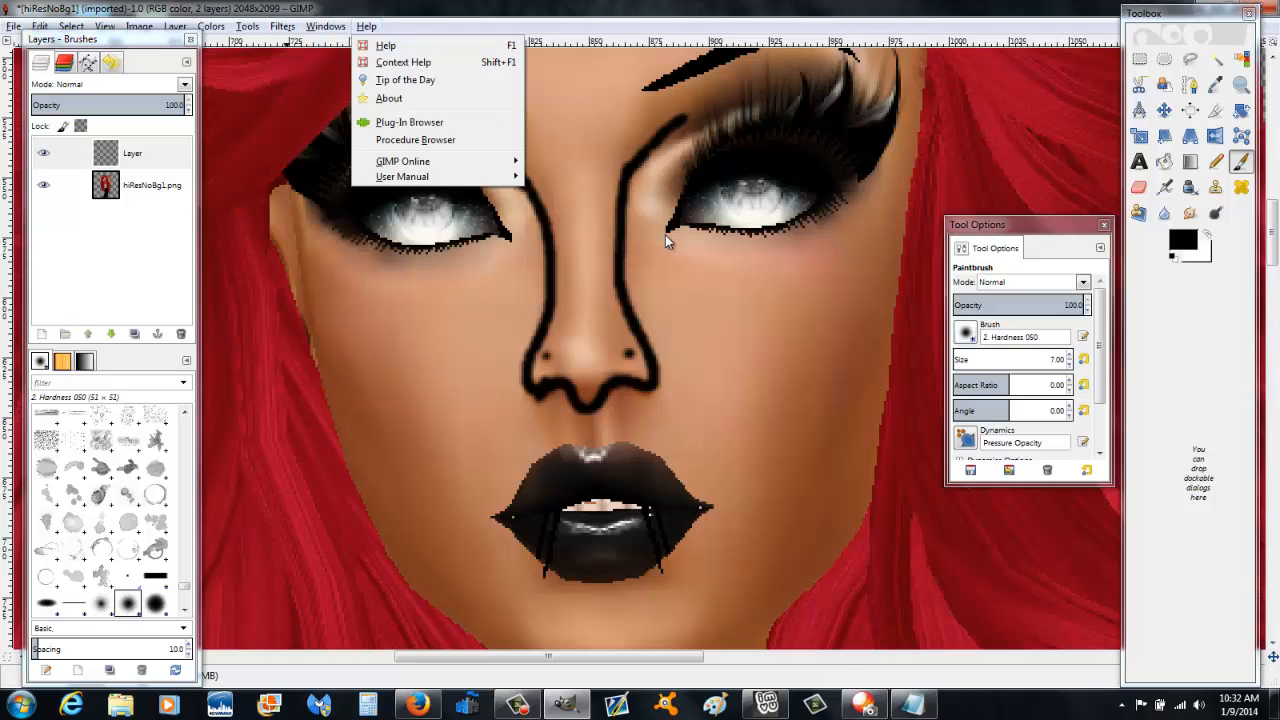
mouse_move(287, 30)
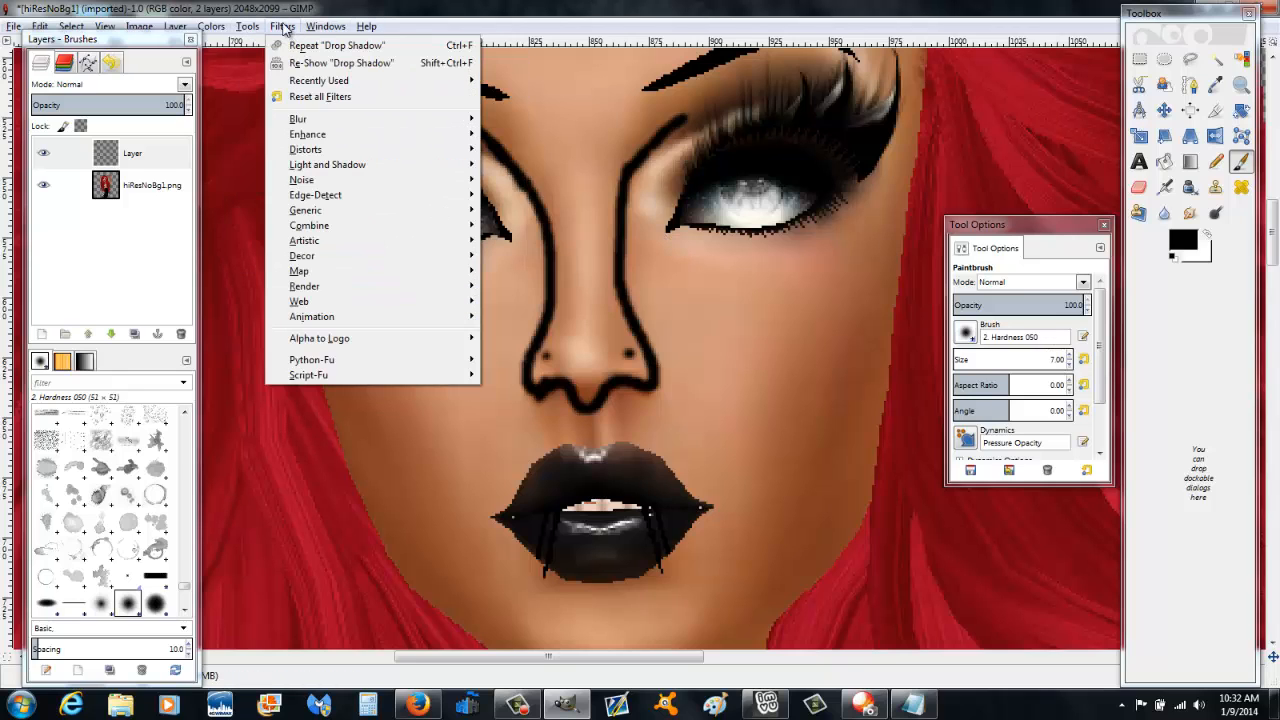
mouse_move(315, 120)
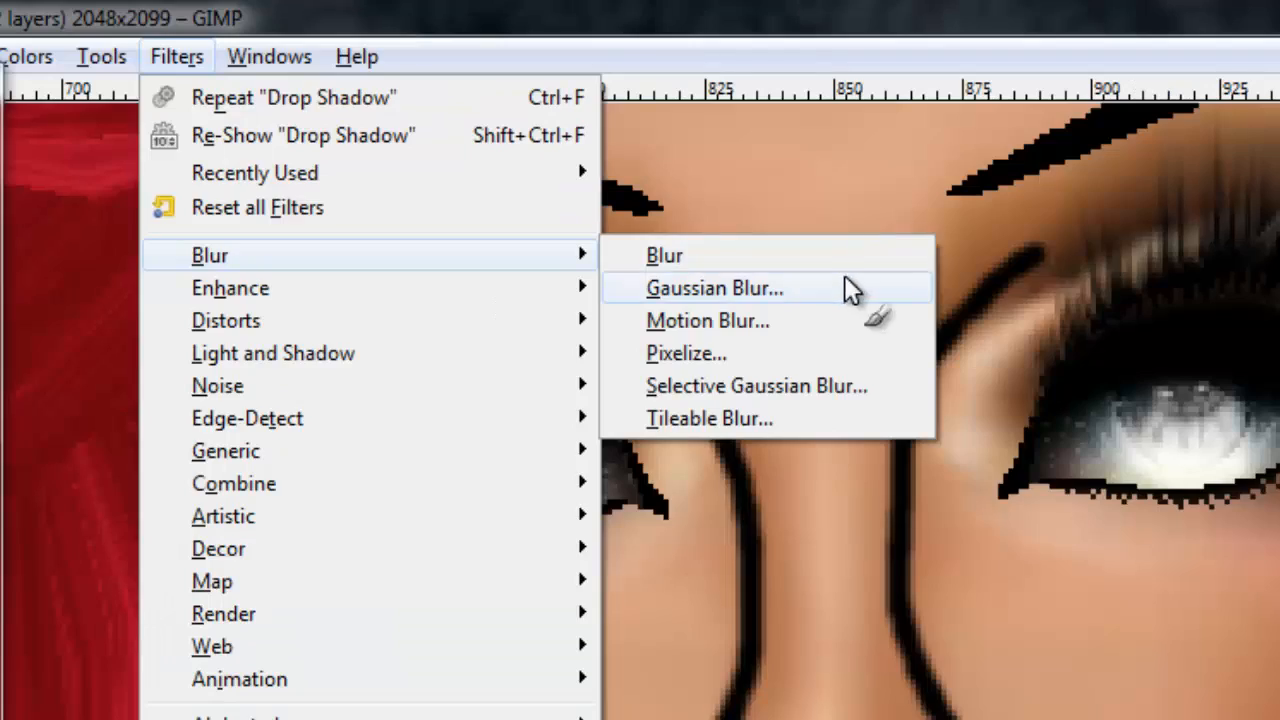
click(846, 288)
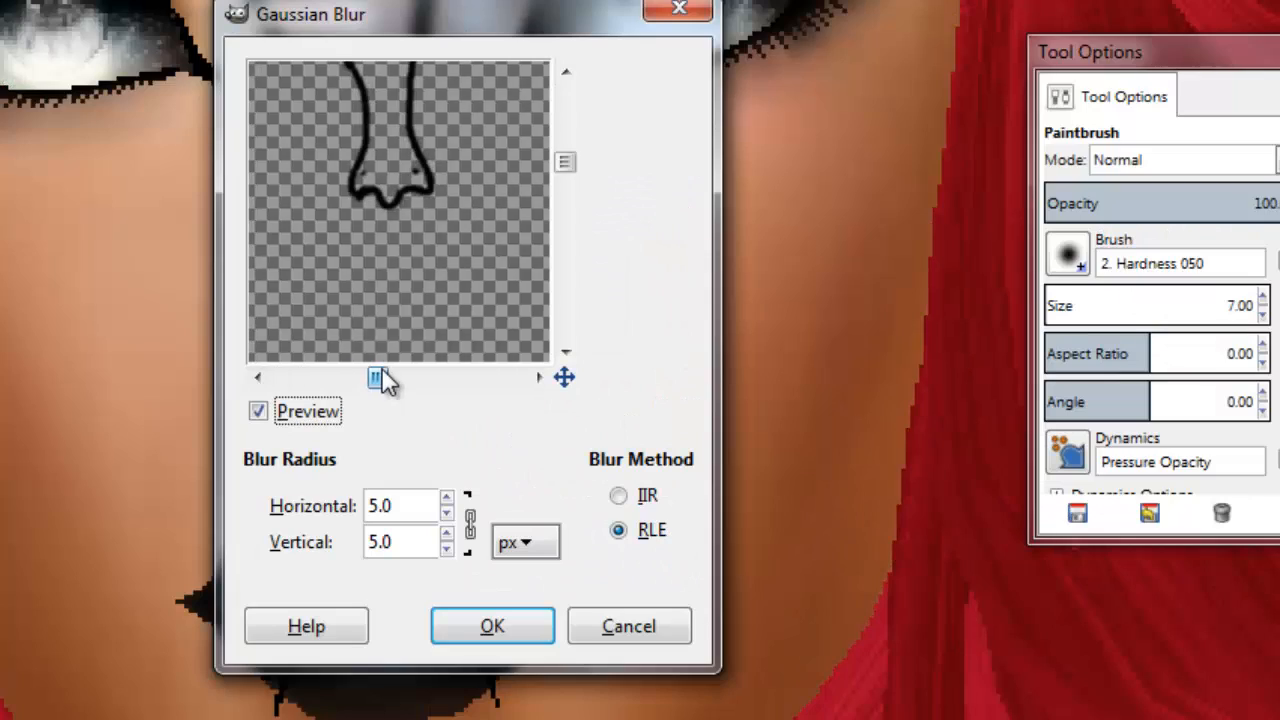
scroll(423, 254, up, 1)
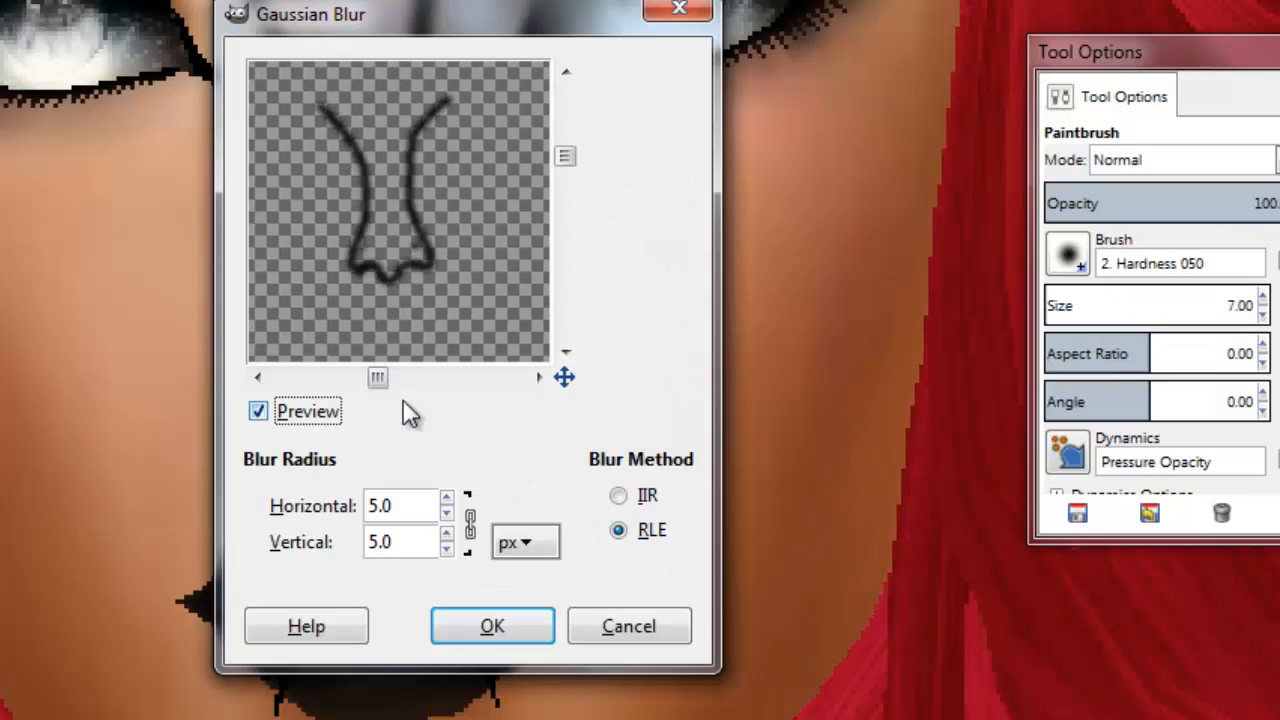
click(452, 499)
click(452, 499)
click(452, 499)
click(452, 499)
click(452, 499)
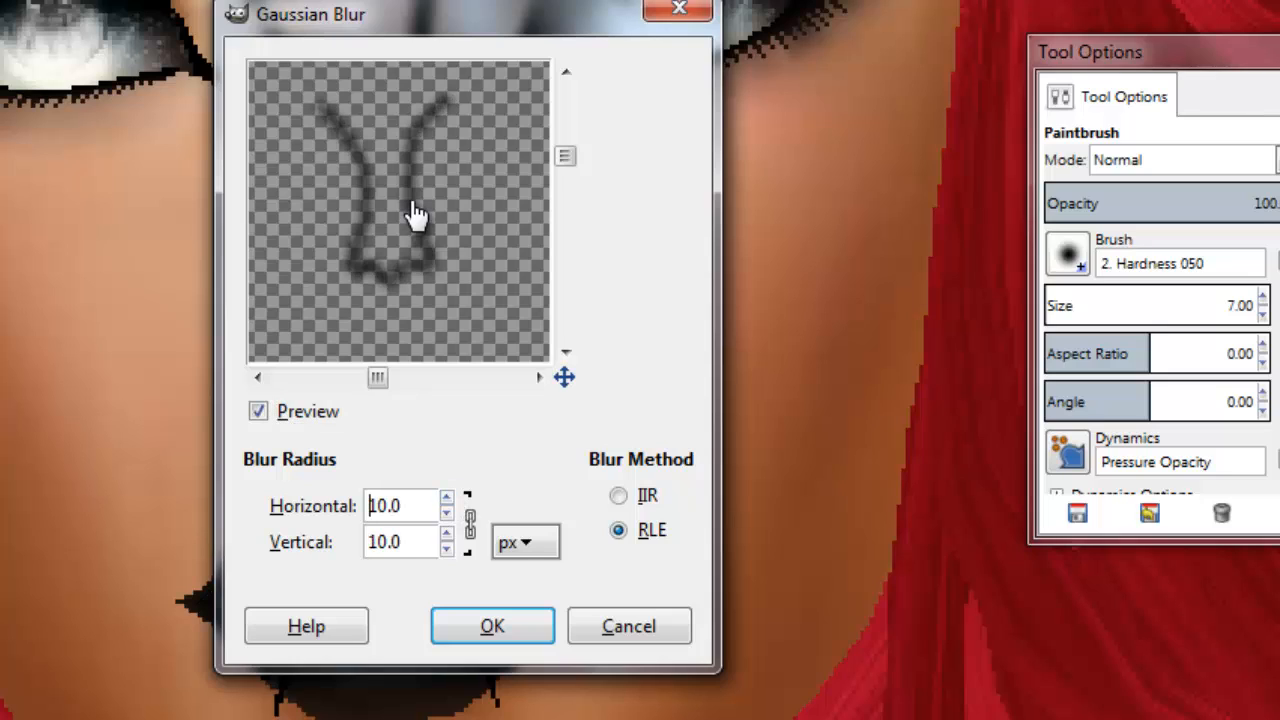
click(452, 499)
click(452, 499)
click(452, 499)
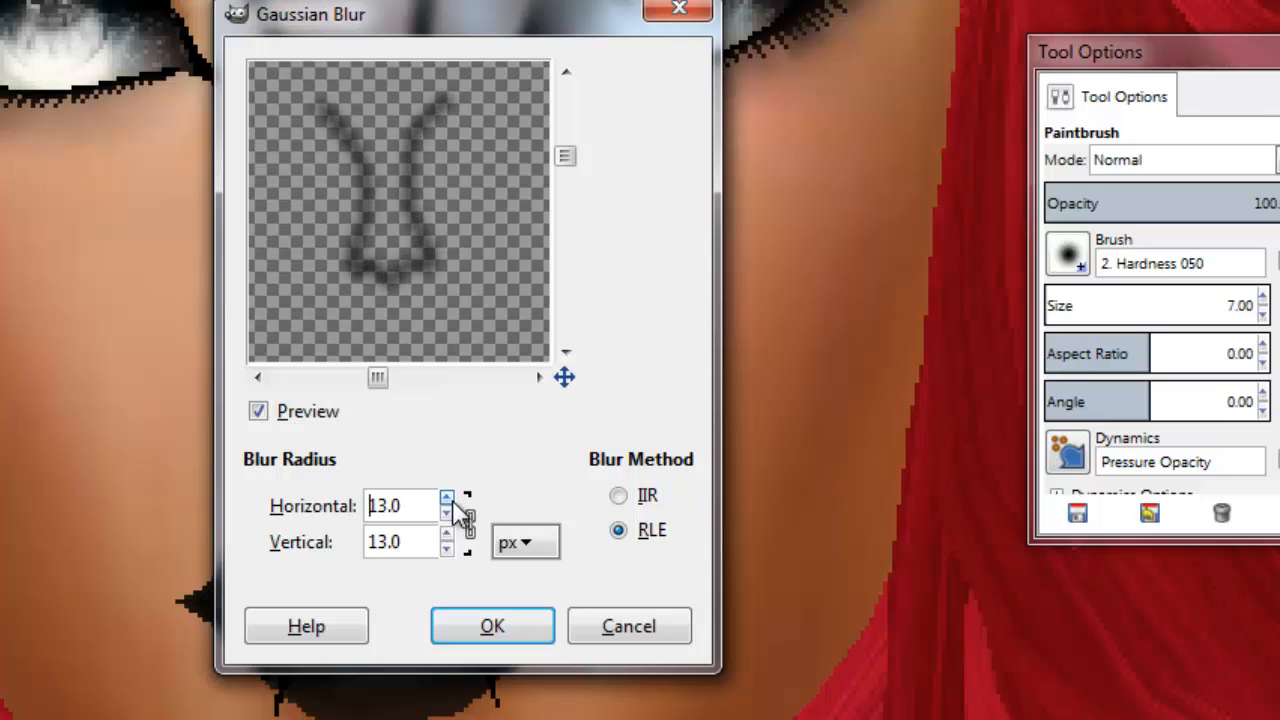
click(452, 499)
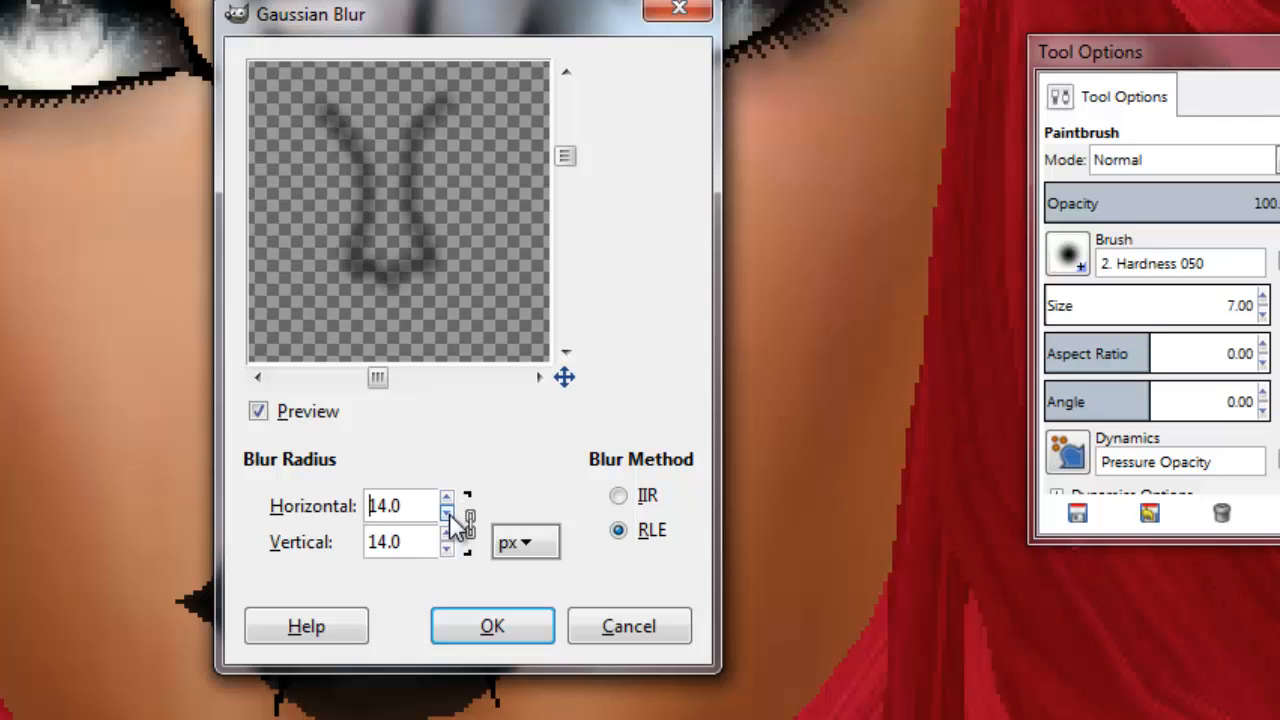
click(449, 511)
click(449, 511)
click(455, 625)
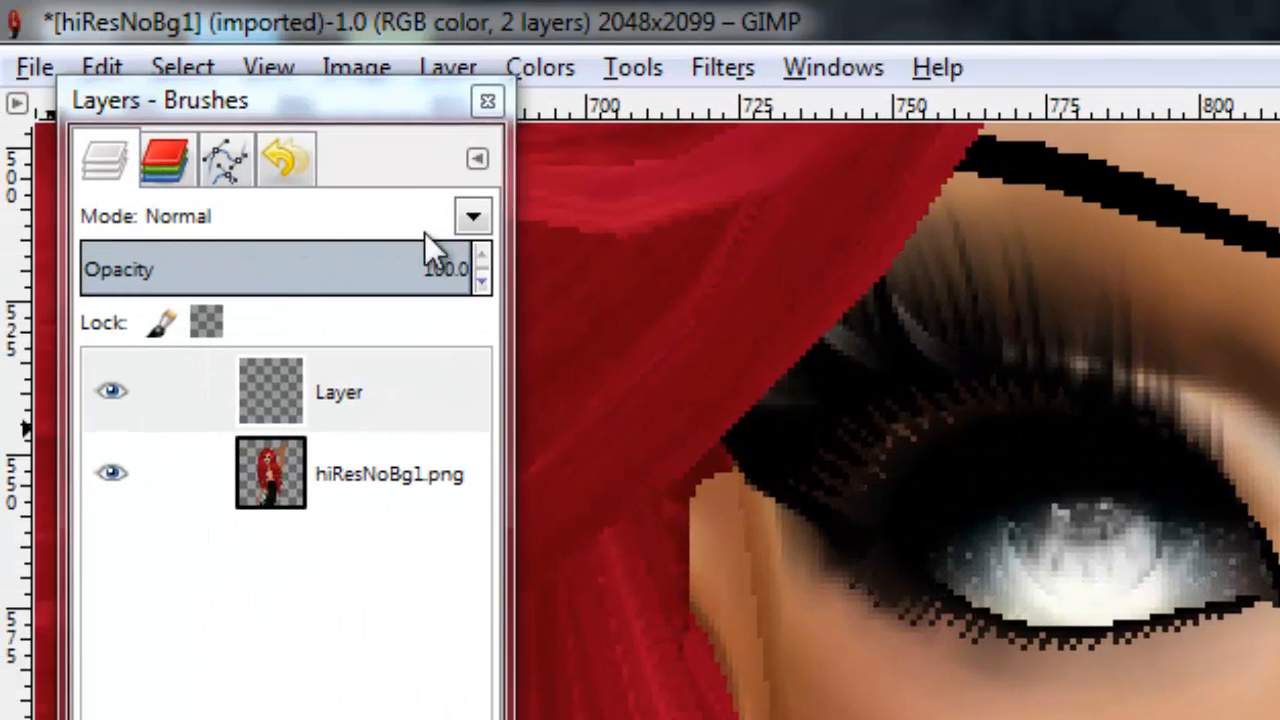
Step: Set the blurred nose contour layer's blend mode to Overlay
click(472, 218)
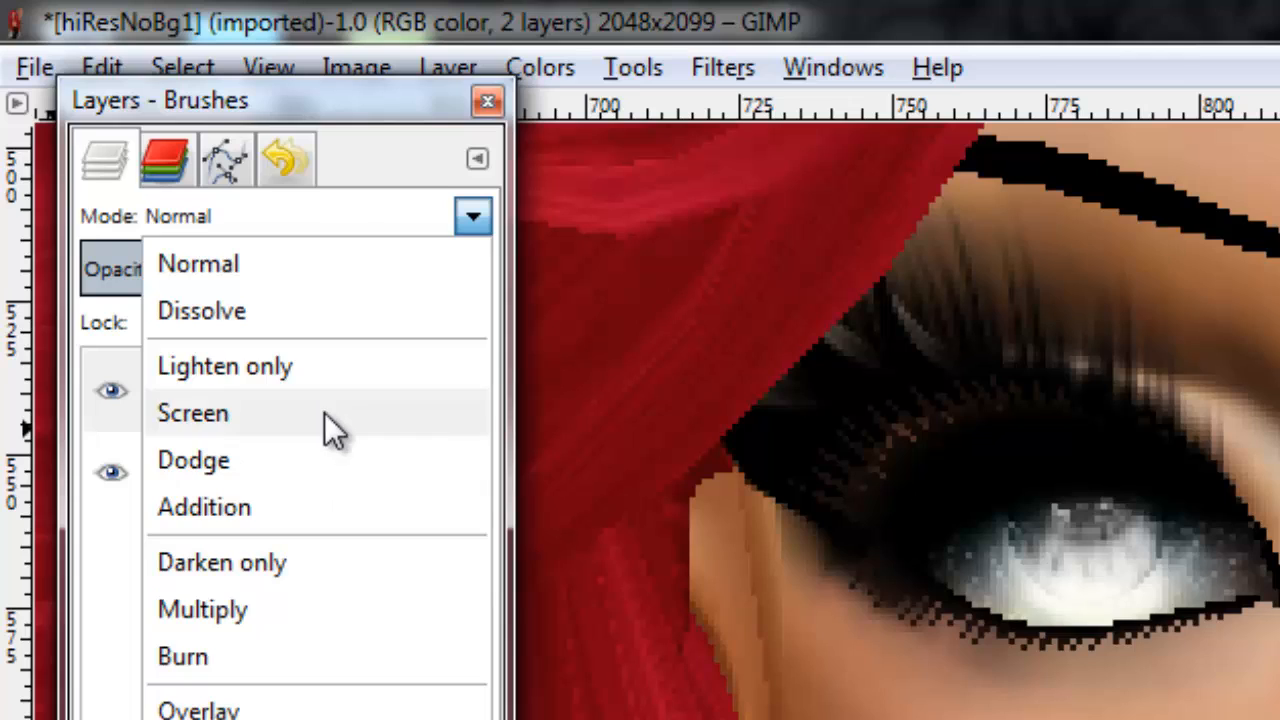
click(320, 711)
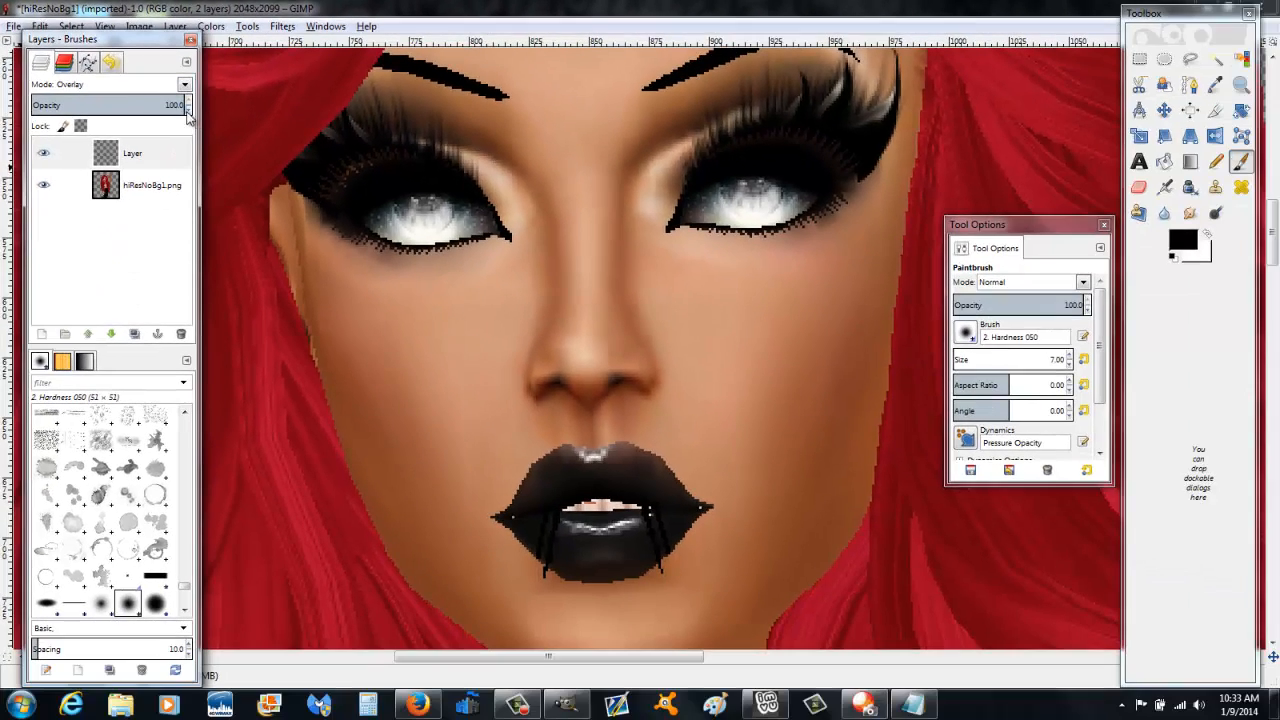
Step: Try a lower opacity on the nose contour layer and return it to 100
drag(186, 108, 167, 112)
mouse_move(1, 111)
mouse_down()
mouse_move(305, 120)
mouse_move(6, 90)
mouse_up()
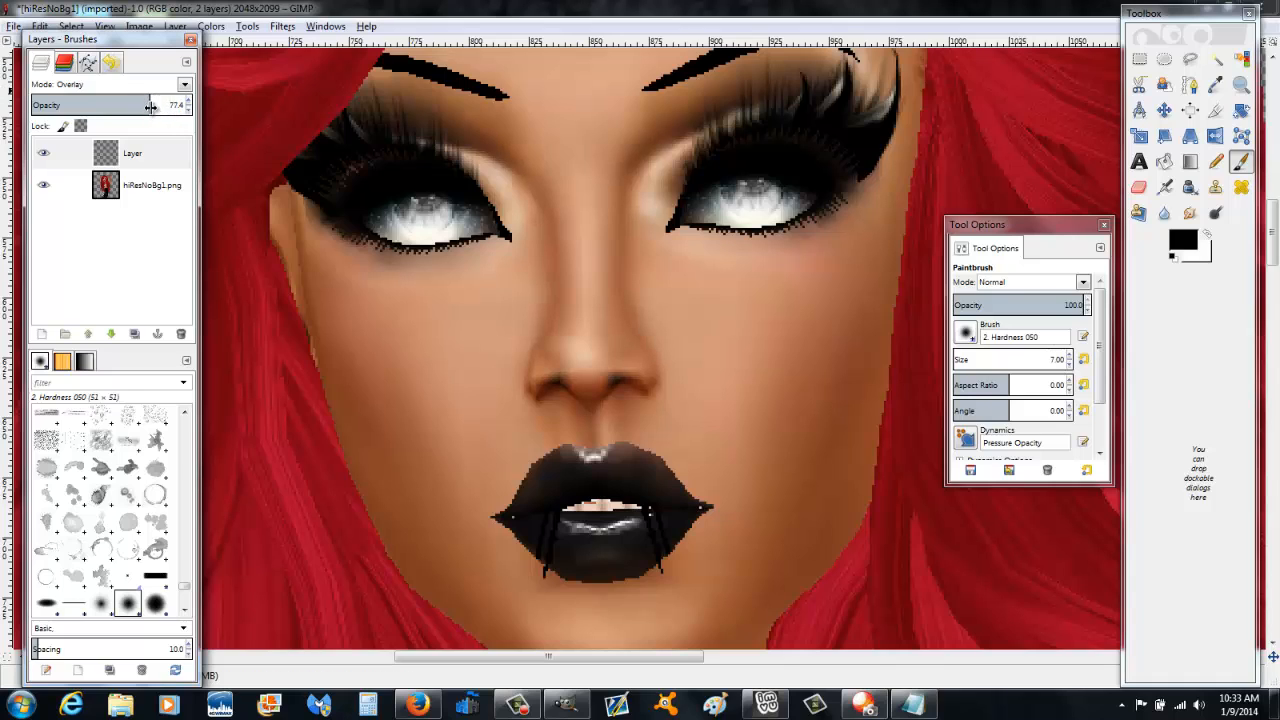
drag(150, 107, 246, 123)
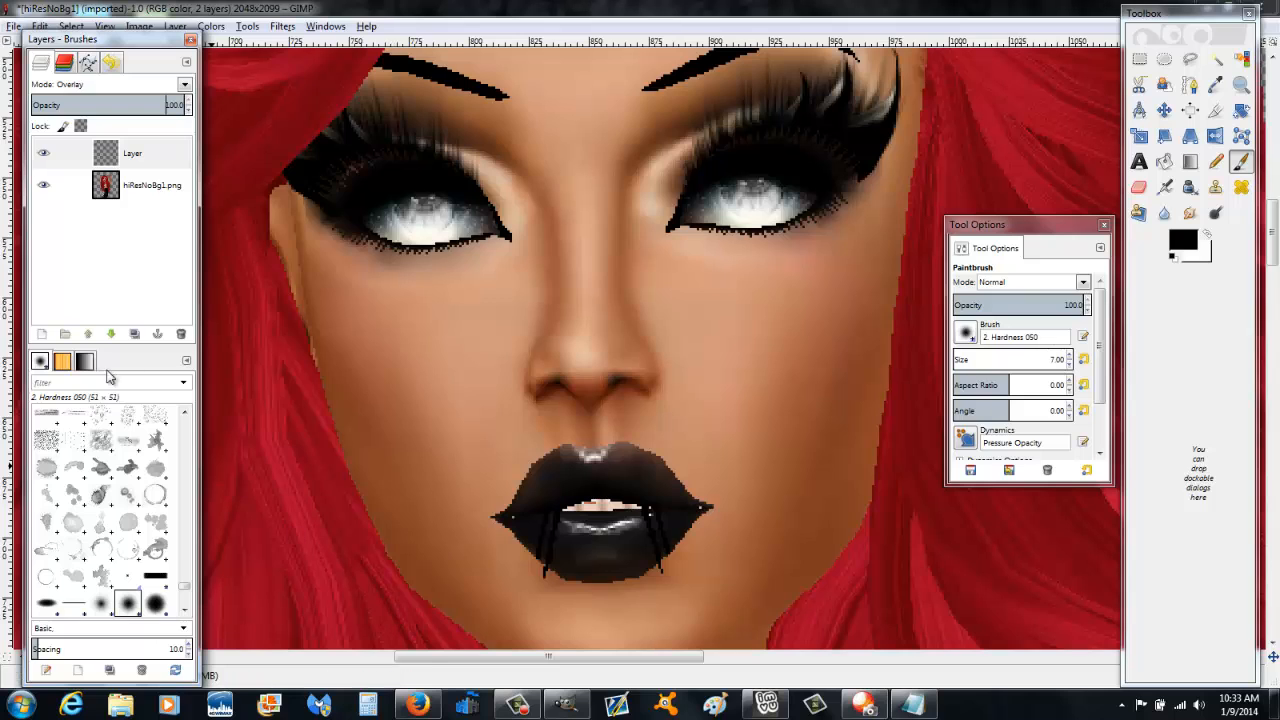
Step: Add another 2048 × 2099 px transparent layer above the nose contour layer
click(42, 334)
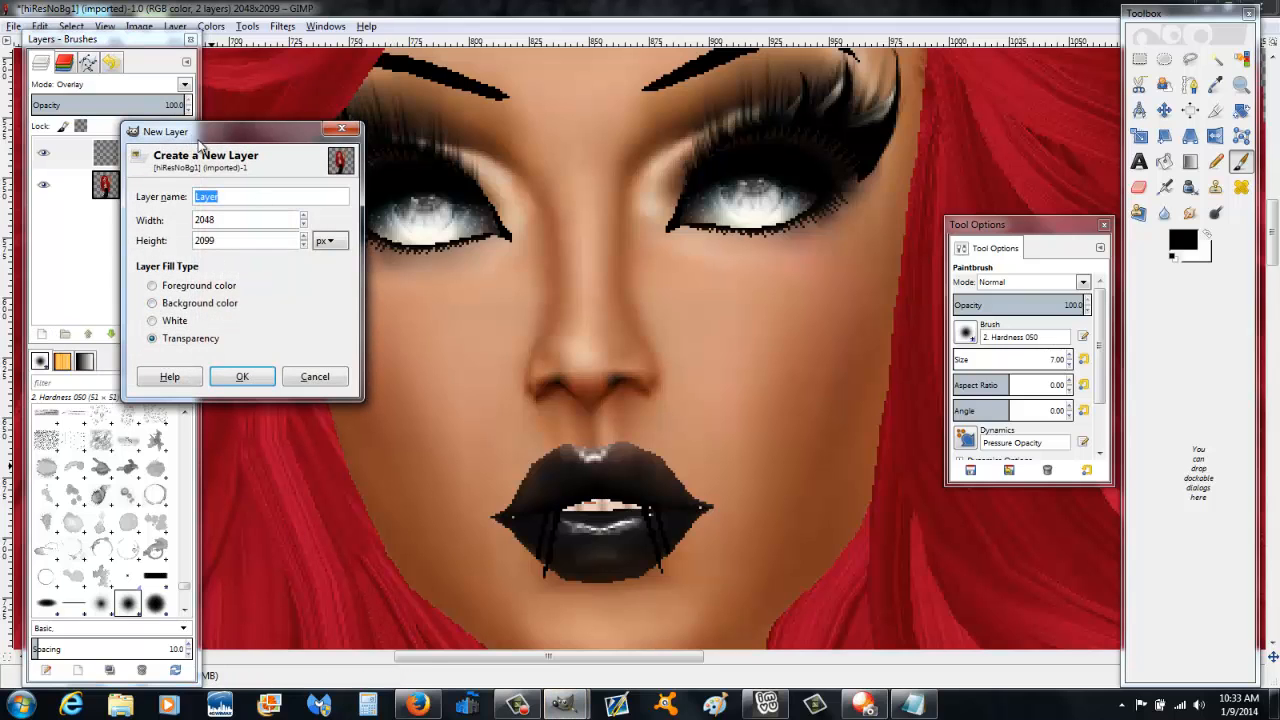
click(244, 376)
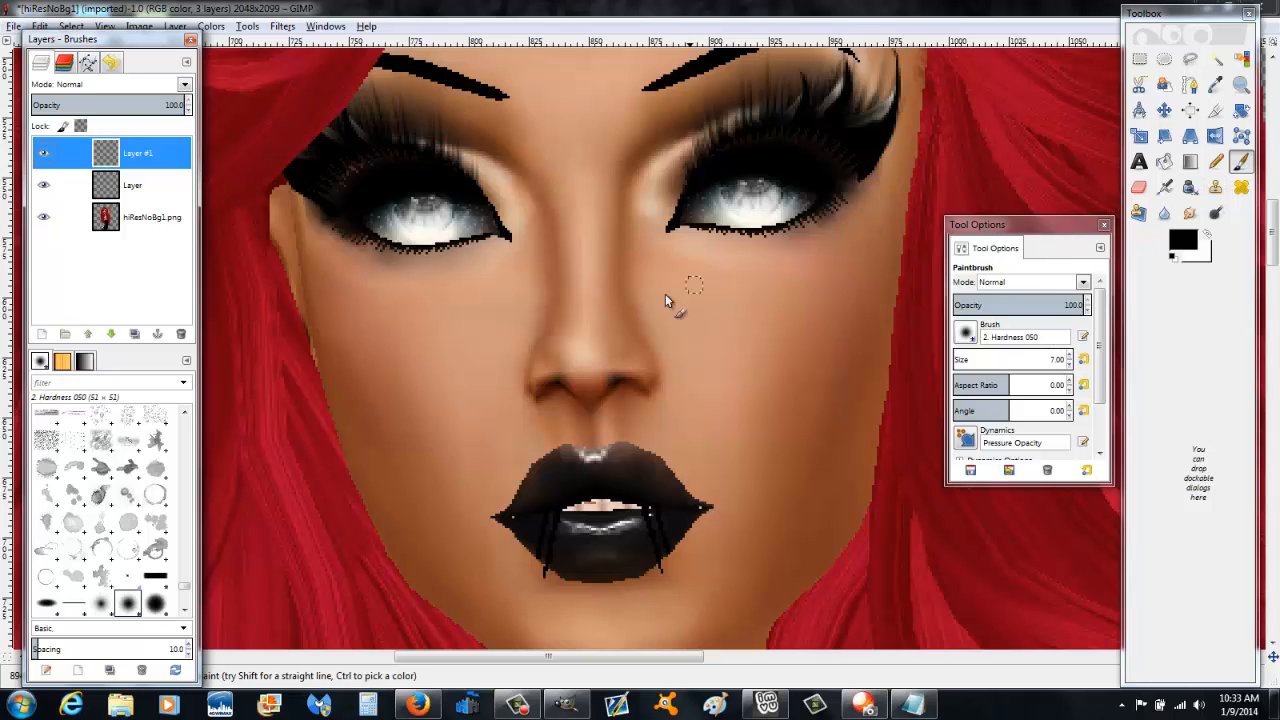
Step: Paint a black contour around the face on the new layer with a size 15 paintbrush, following the hairline, both sides and the jaw
scroll(607, 430, up, 5)
scroll(607, 430, down, 7)
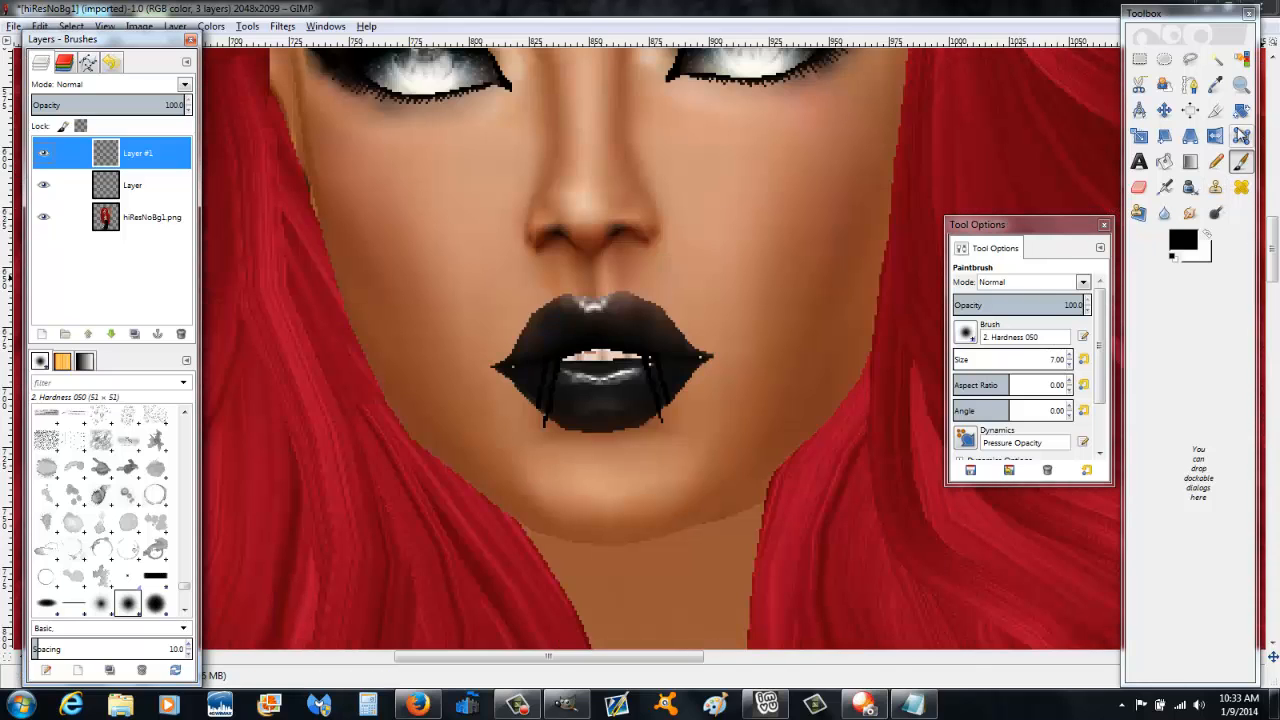
click(1239, 86)
click(990, 327)
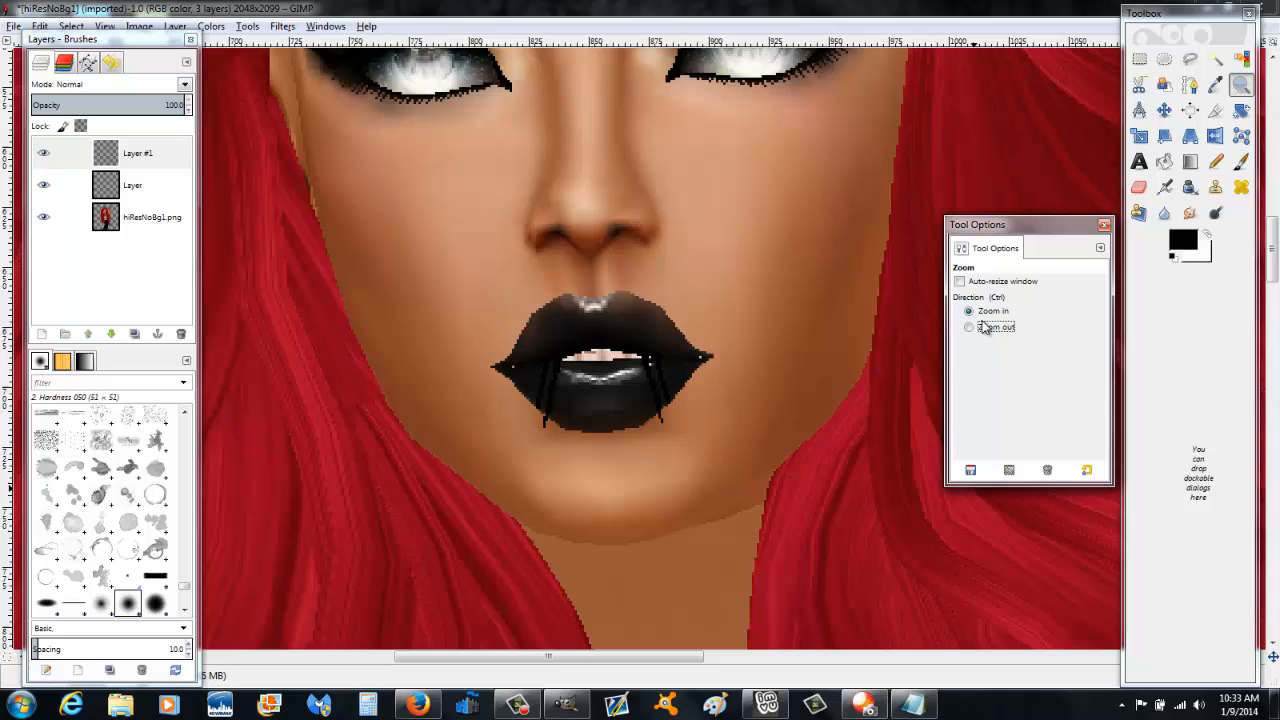
click(735, 373)
scroll(735, 373, up, 3)
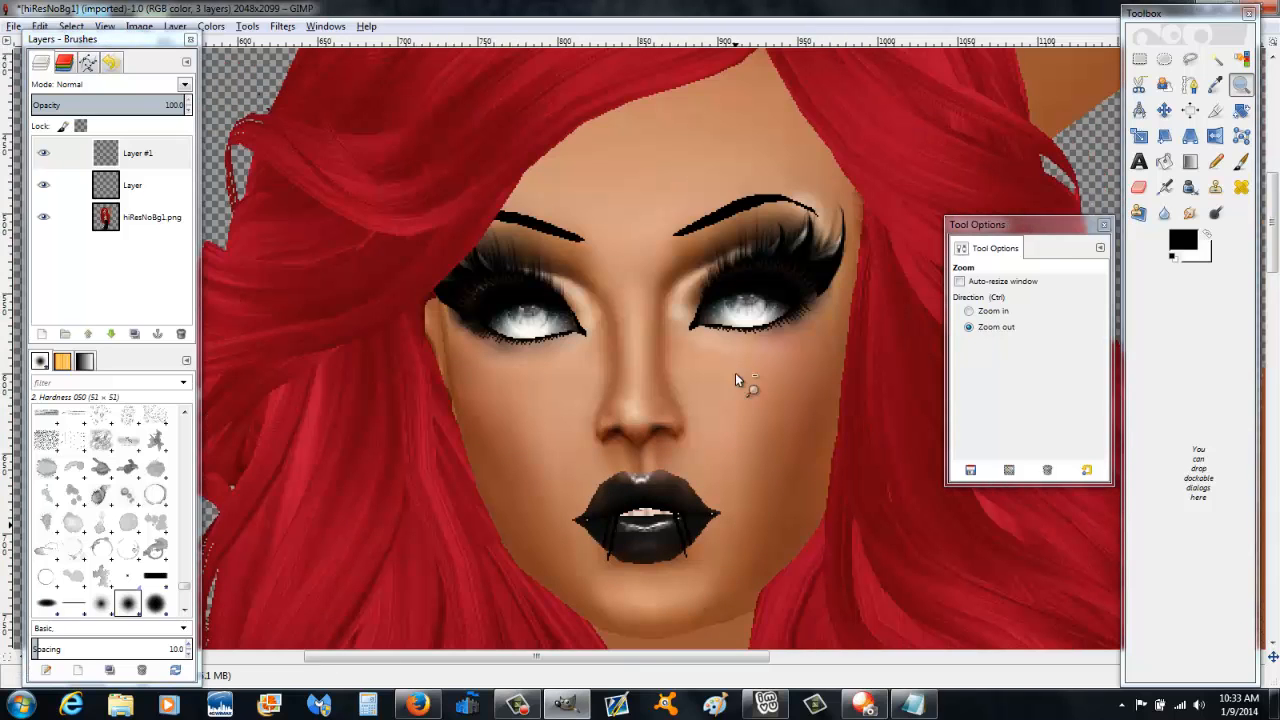
click(1240, 161)
click(1070, 356)
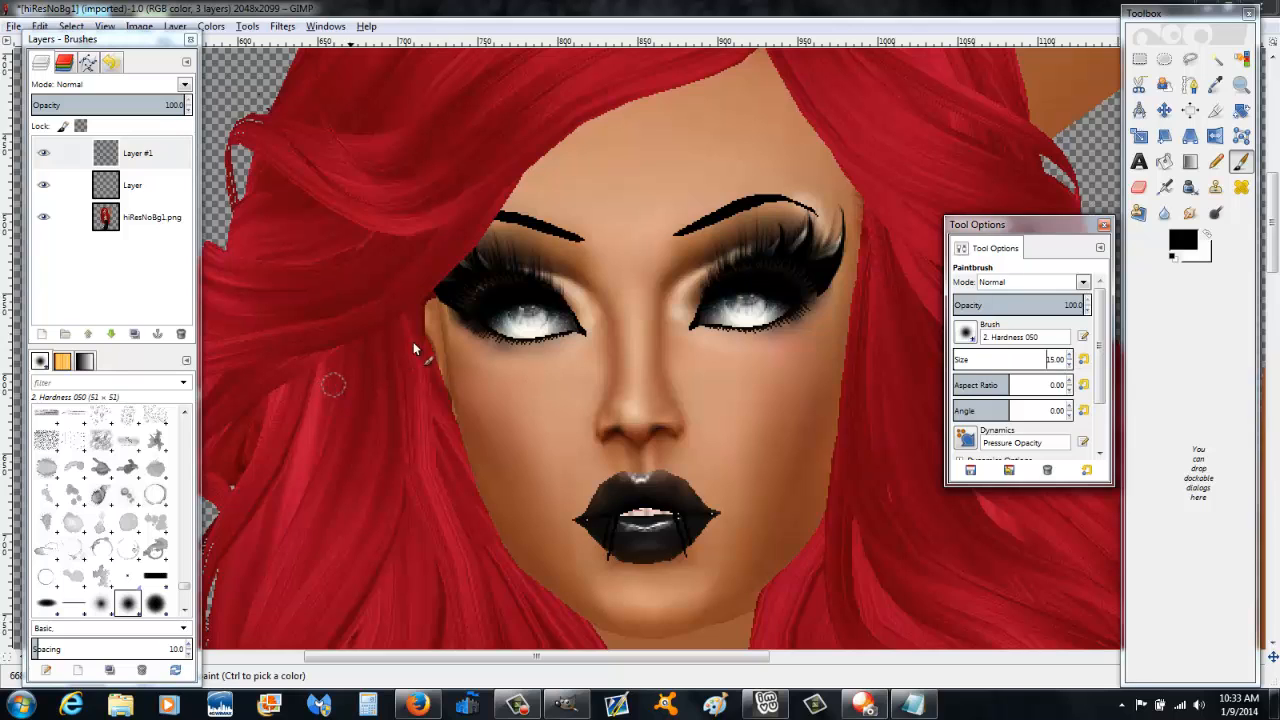
click(563, 147)
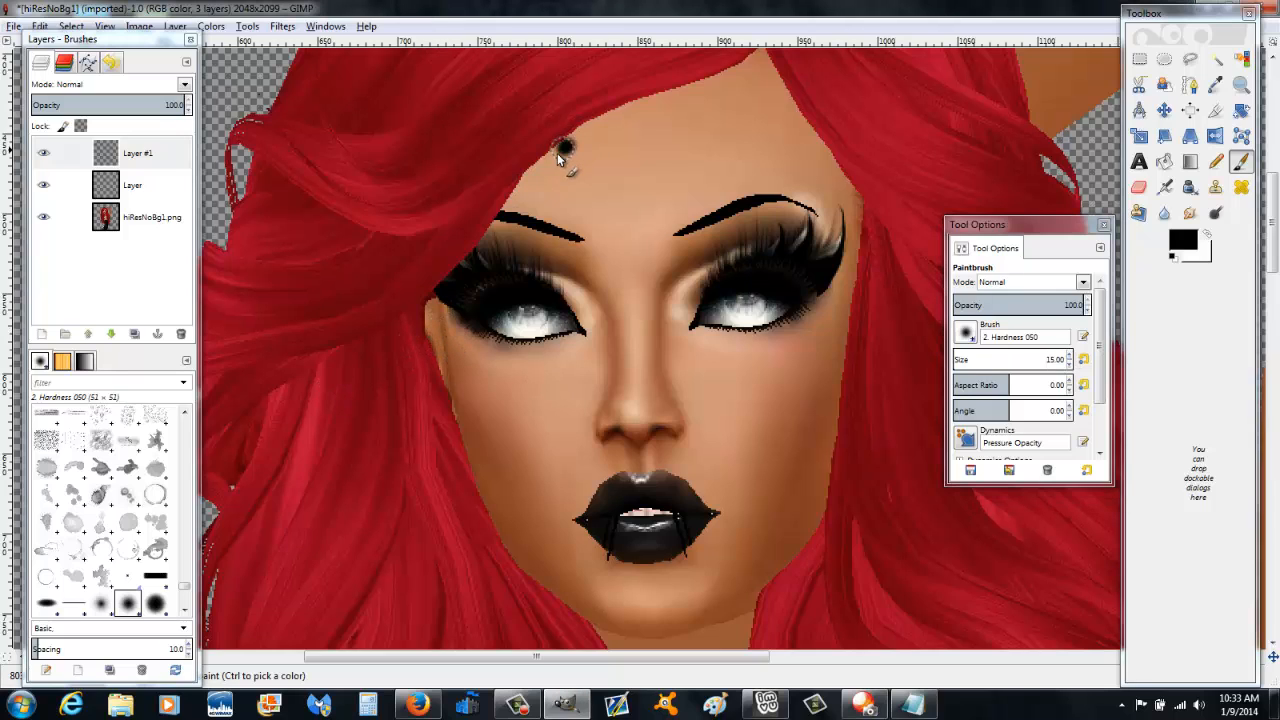
drag(532, 179, 514, 193)
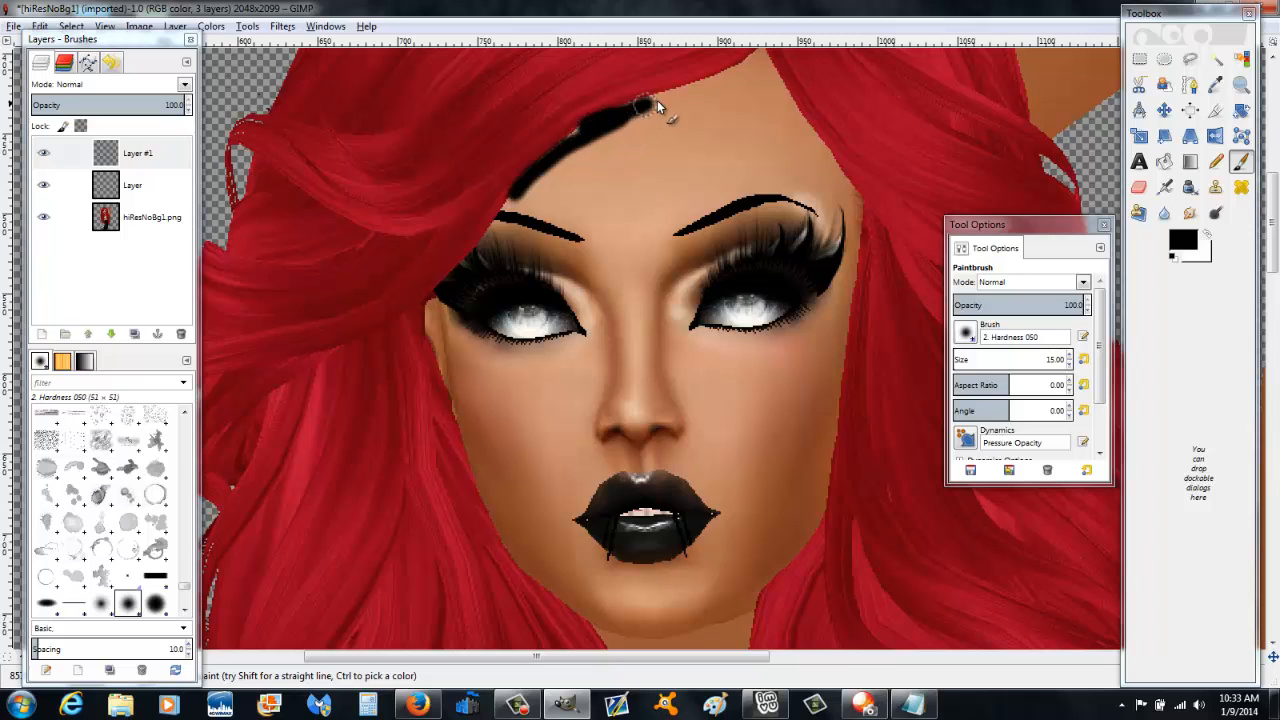
mouse_move(777, 95)
mouse_down()
mouse_move(849, 186)
mouse_move(849, 332)
mouse_move(805, 541)
mouse_move(696, 603)
mouse_move(603, 612)
mouse_move(539, 580)
mouse_move(497, 528)
mouse_up()
mouse_move(455, 292)
mouse_down()
mouse_move(505, 532)
mouse_move(498, 238)
mouse_move(528, 195)
mouse_up()
Step: Add a black patch at one temple and diagonal strokes beneath both cheekbones, and thicken the contour at both jaw corners
mouse_move(826, 194)
mouse_down()
mouse_move(815, 178)
mouse_move(828, 172)
mouse_up()
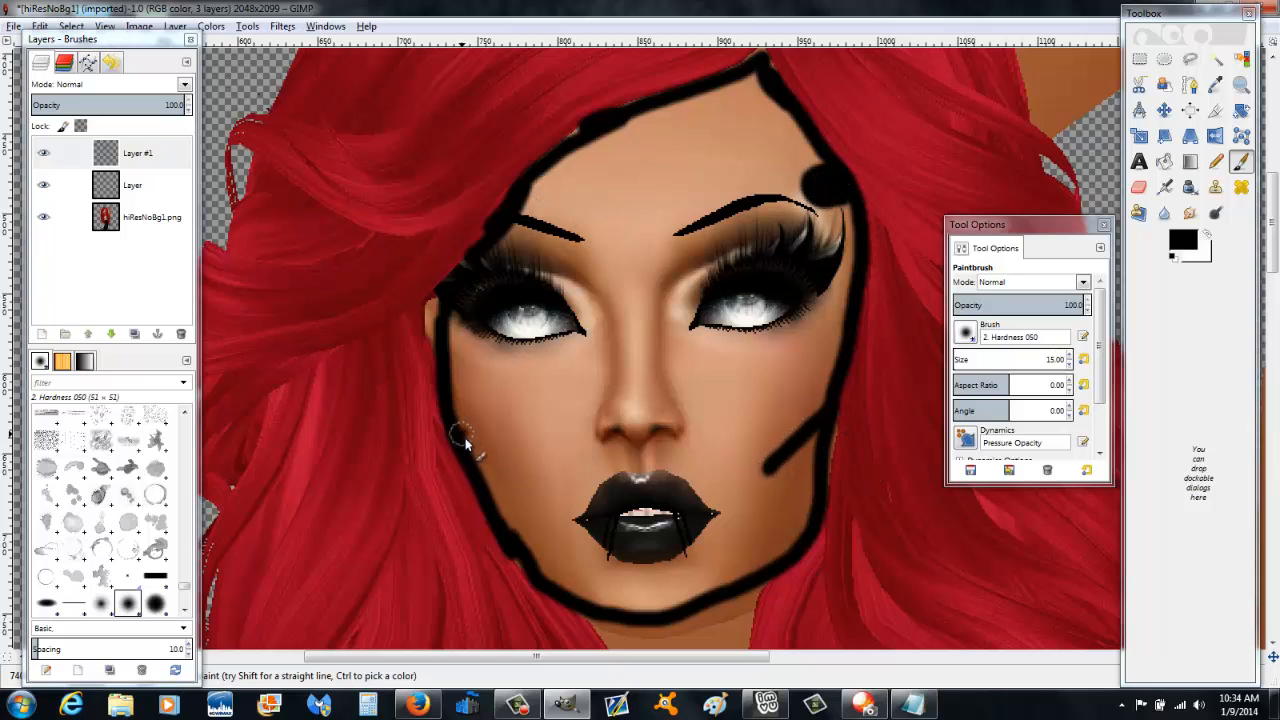
click(536, 507)
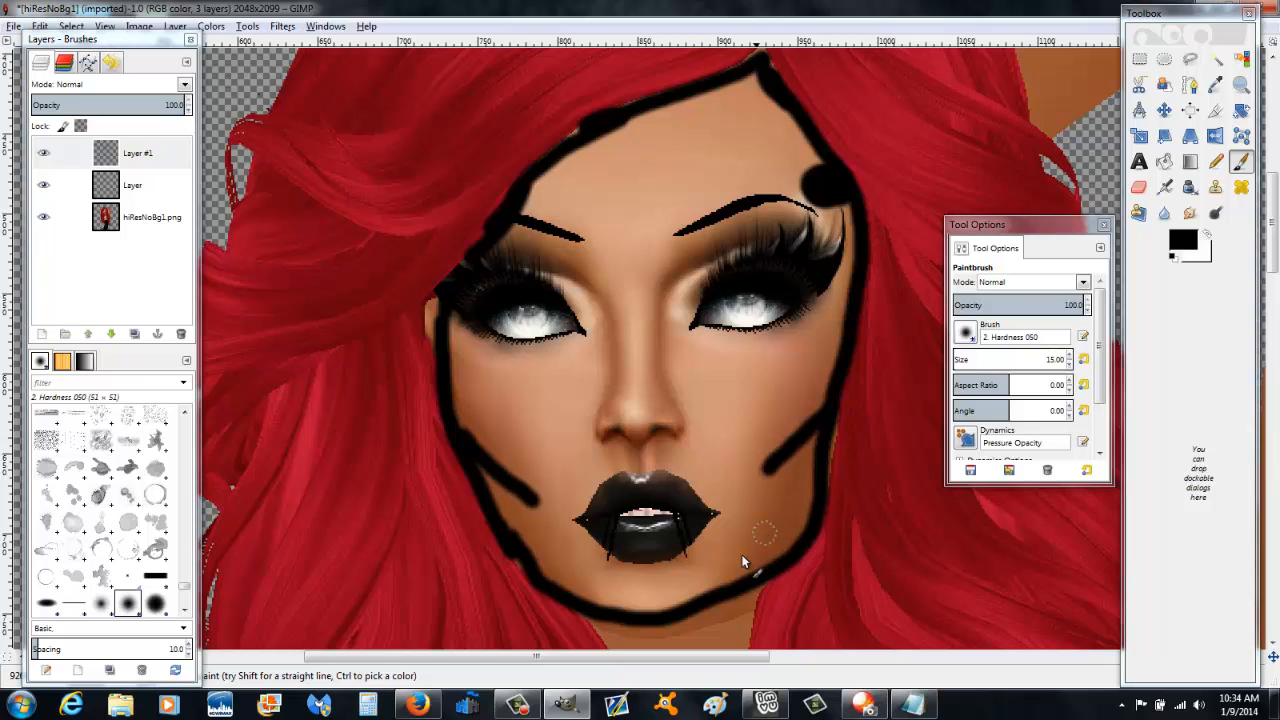
mouse_move(809, 539)
mouse_down()
mouse_move(789, 523)
mouse_move(757, 583)
mouse_move(803, 531)
mouse_up()
mouse_move(500, 529)
mouse_down()
mouse_move(556, 593)
mouse_move(509, 541)
mouse_move(570, 594)
mouse_up()
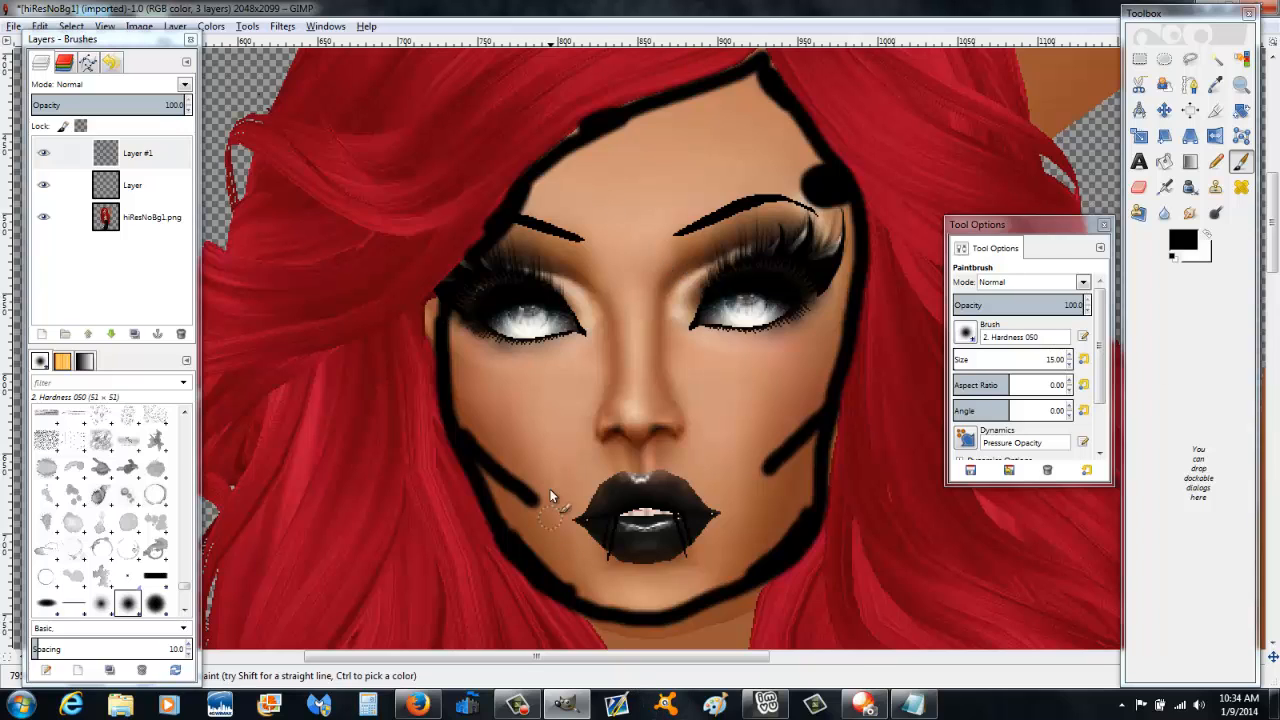
Step: Apply a Gaussian Blur to the face contour layer using the RLE method with 50 px horizontal and vertical radii
click(283, 26)
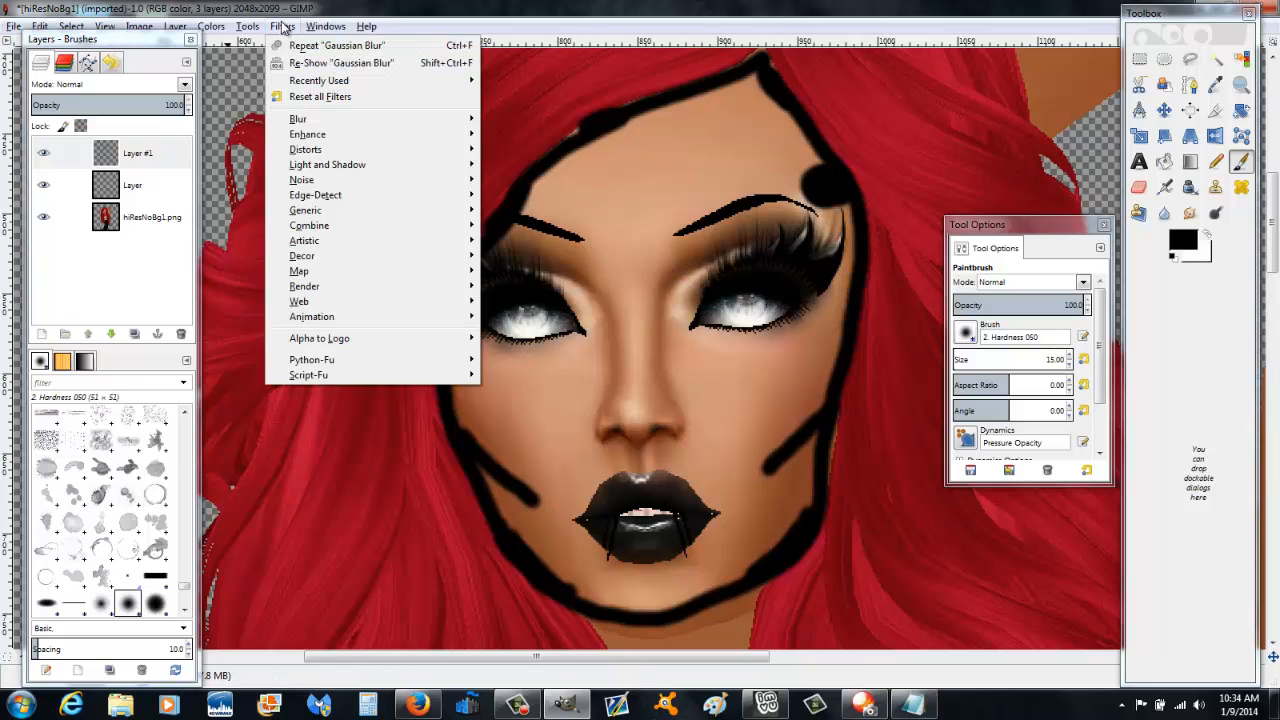
mouse_move(364, 119)
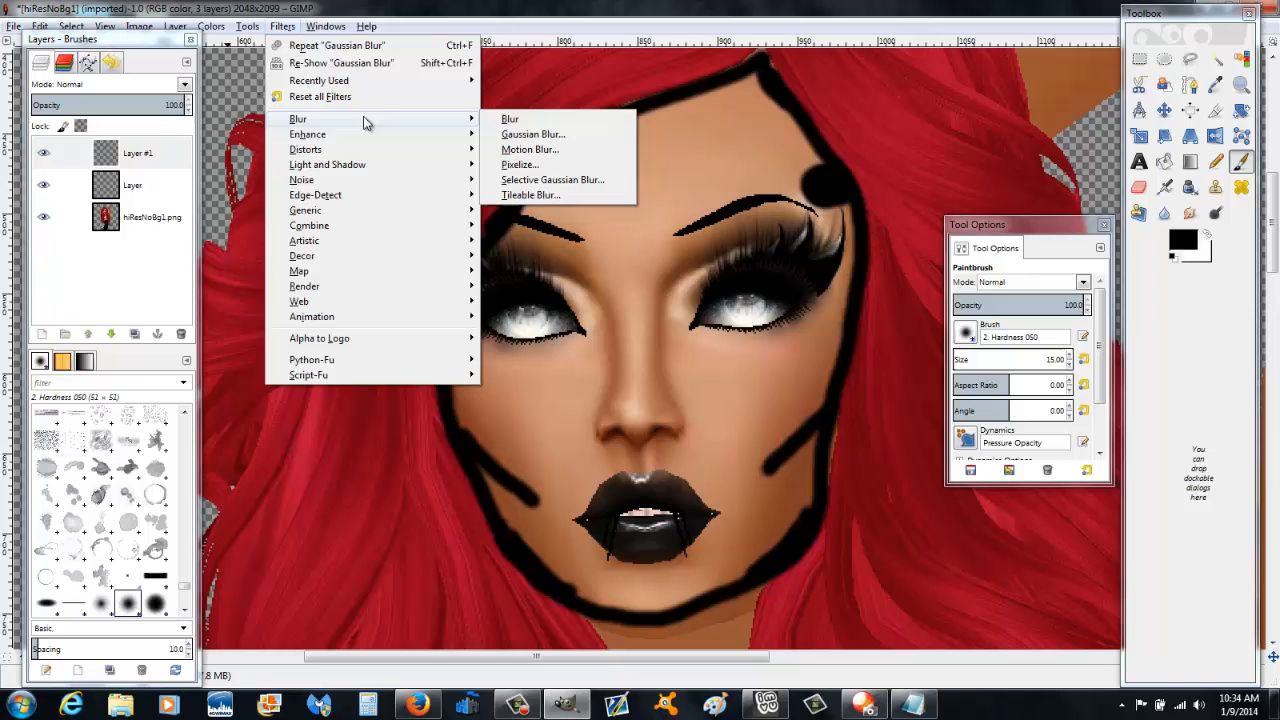
click(502, 134)
click(636, 465)
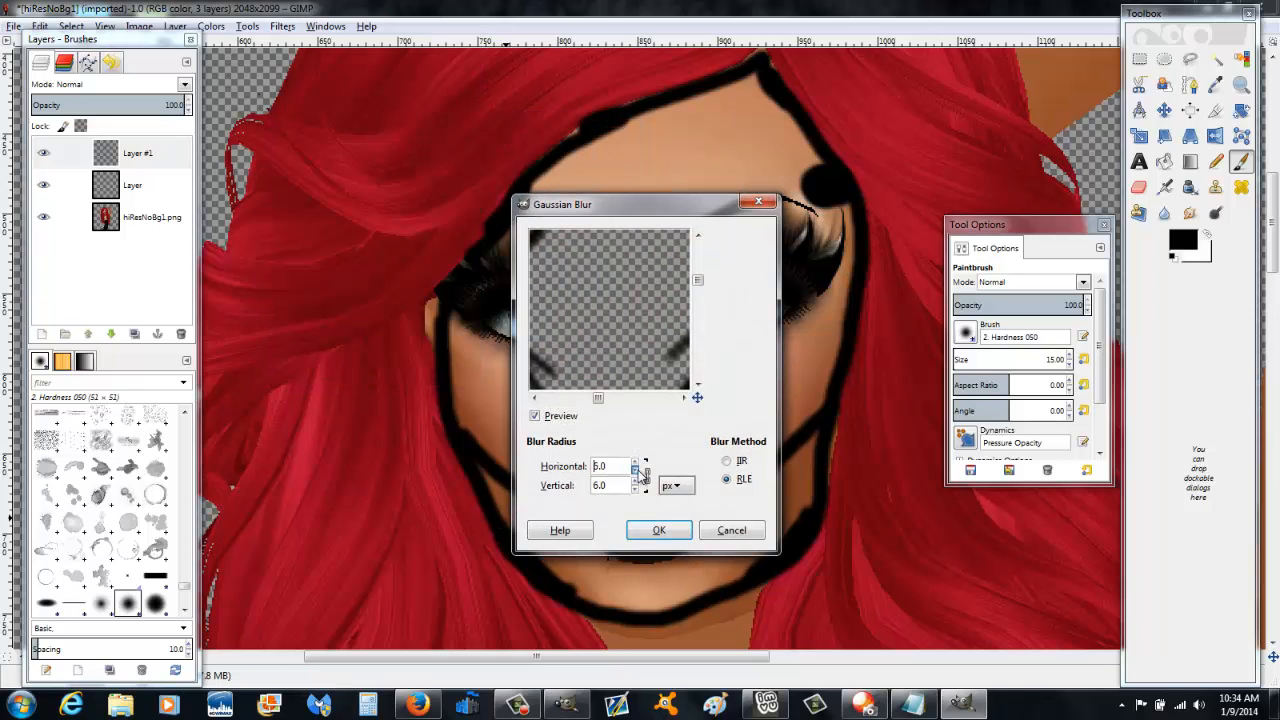
click(636, 465)
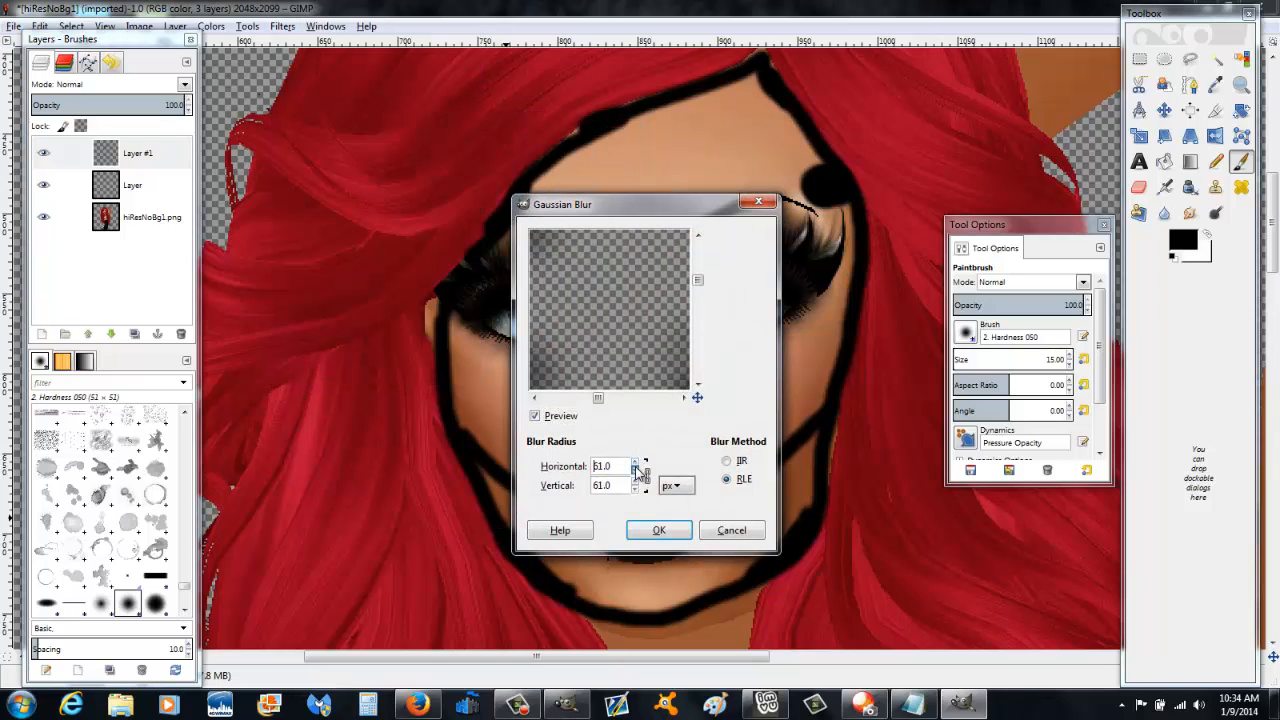
scroll(640, 472, down, 11)
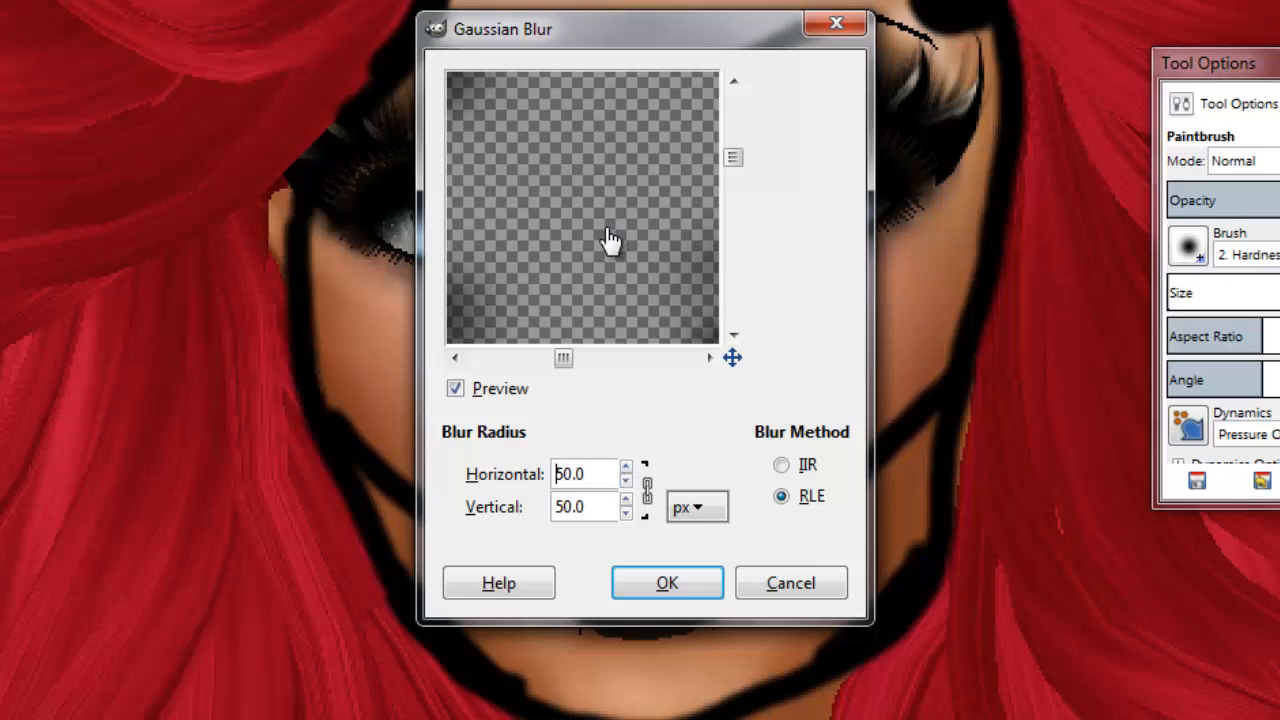
click(672, 584)
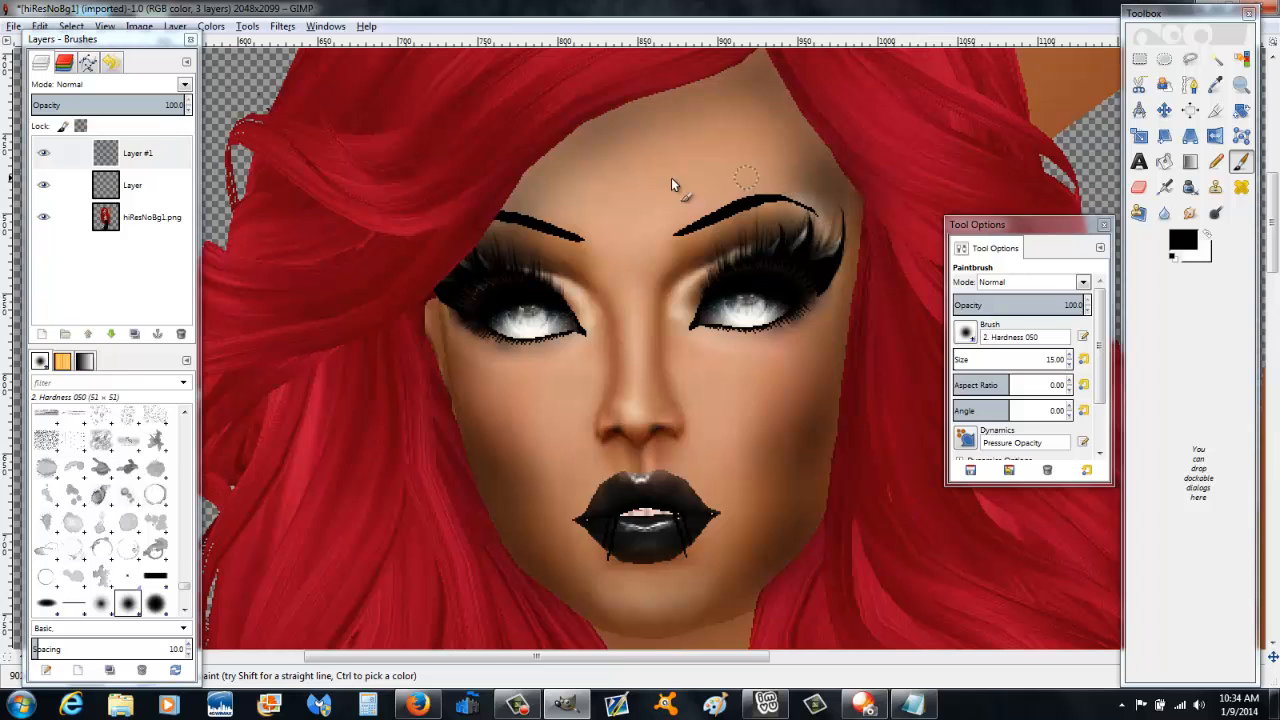
Step: Set the blurred face contour layer's blend mode to Overlay and keep its opacity at 100
click(184, 84)
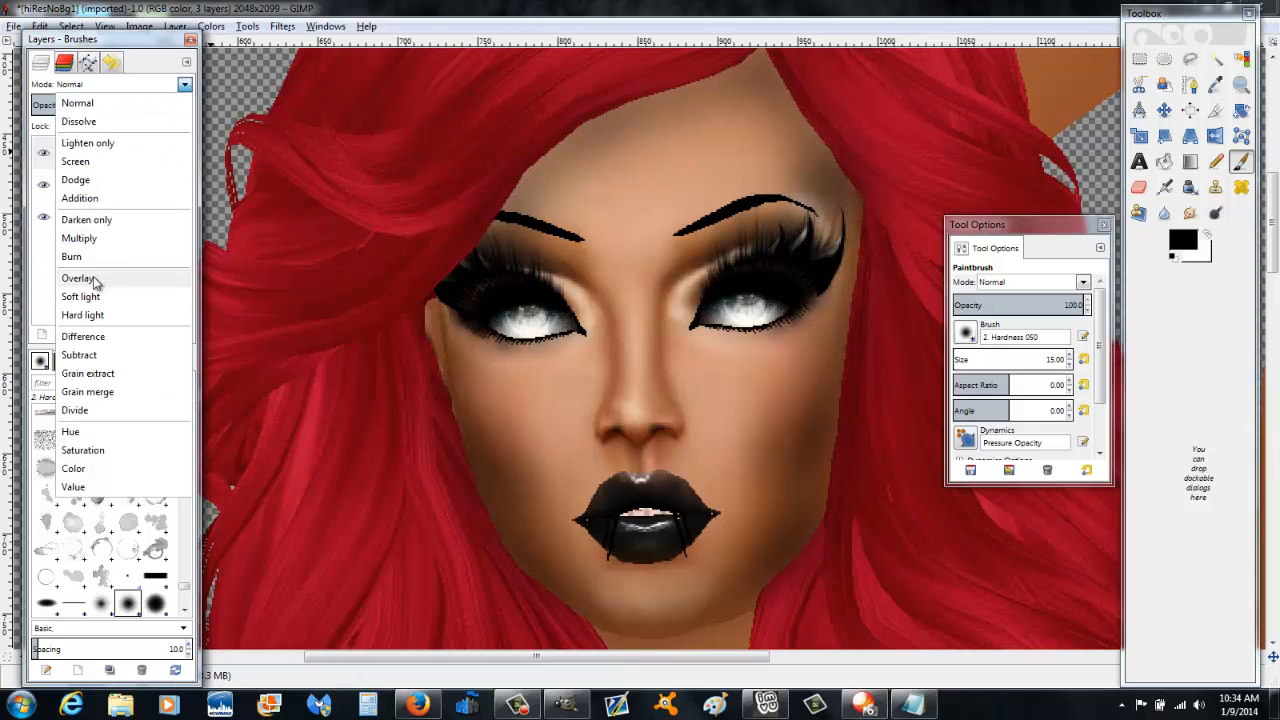
click(78, 278)
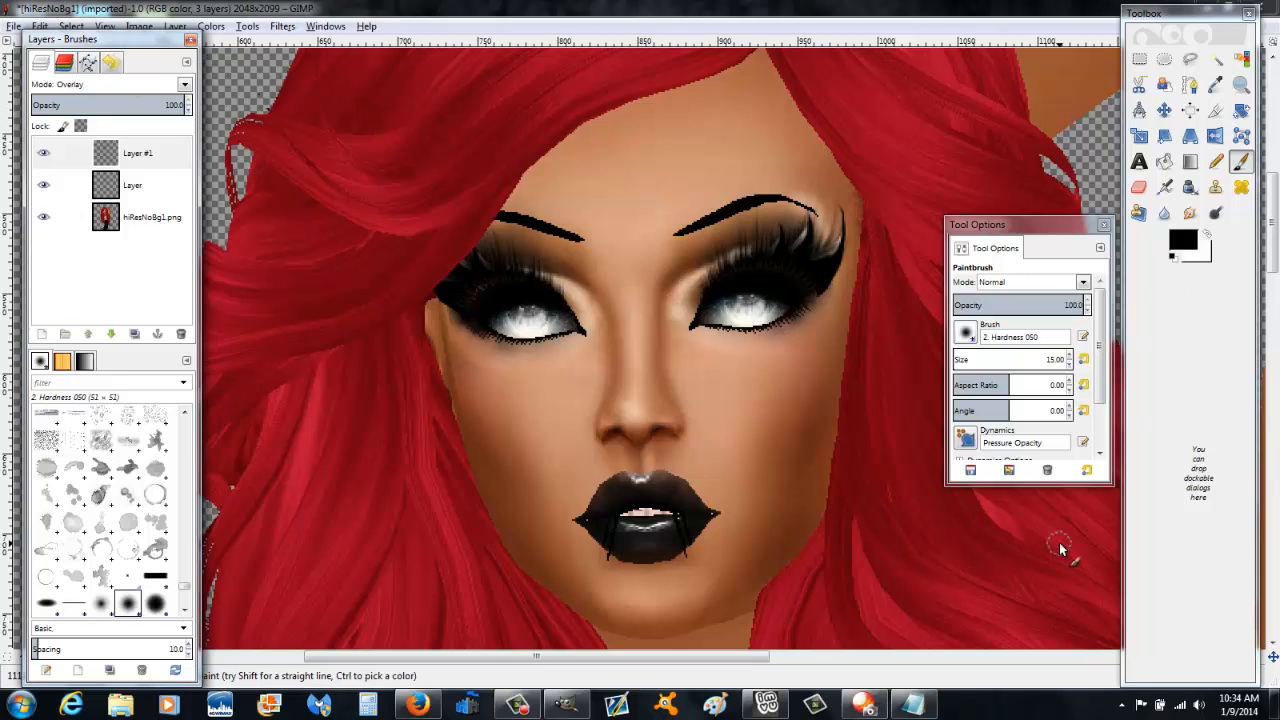
drag(137, 106, 346, 131)
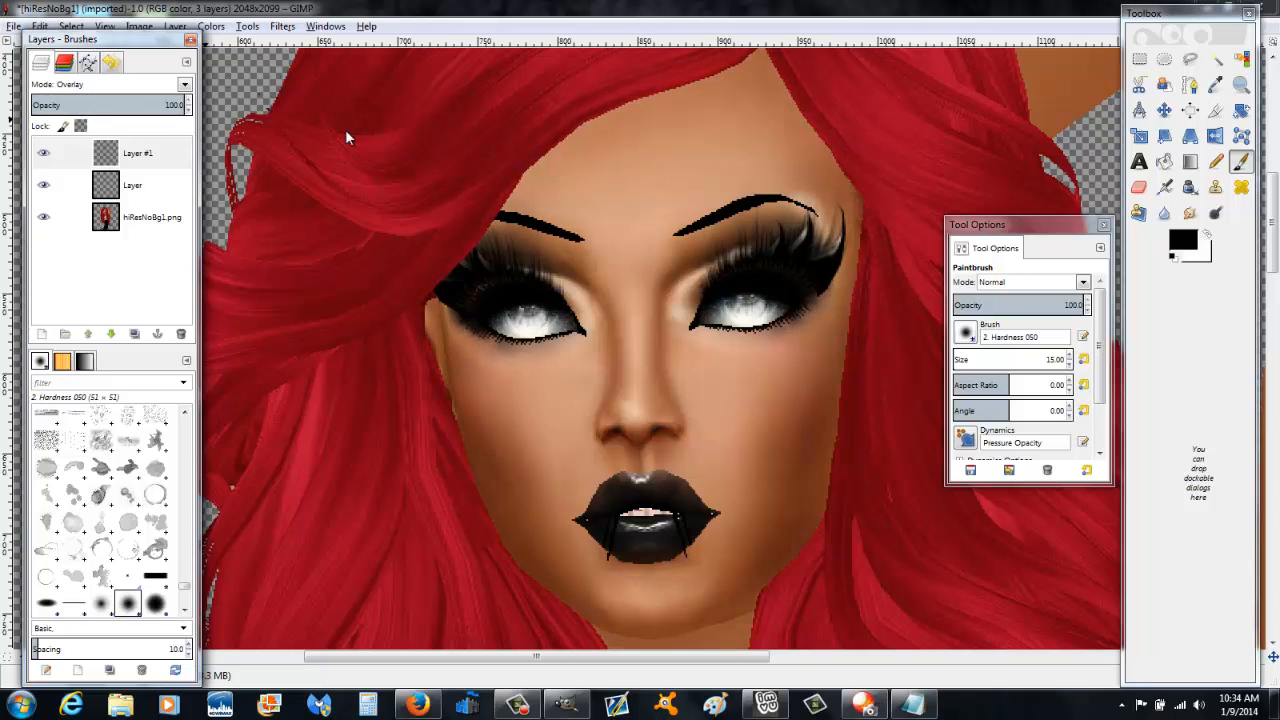
Step: Add a 2048 × 2099 px transparent layer on top and switch the paint colour to white for the highlights
click(42, 334)
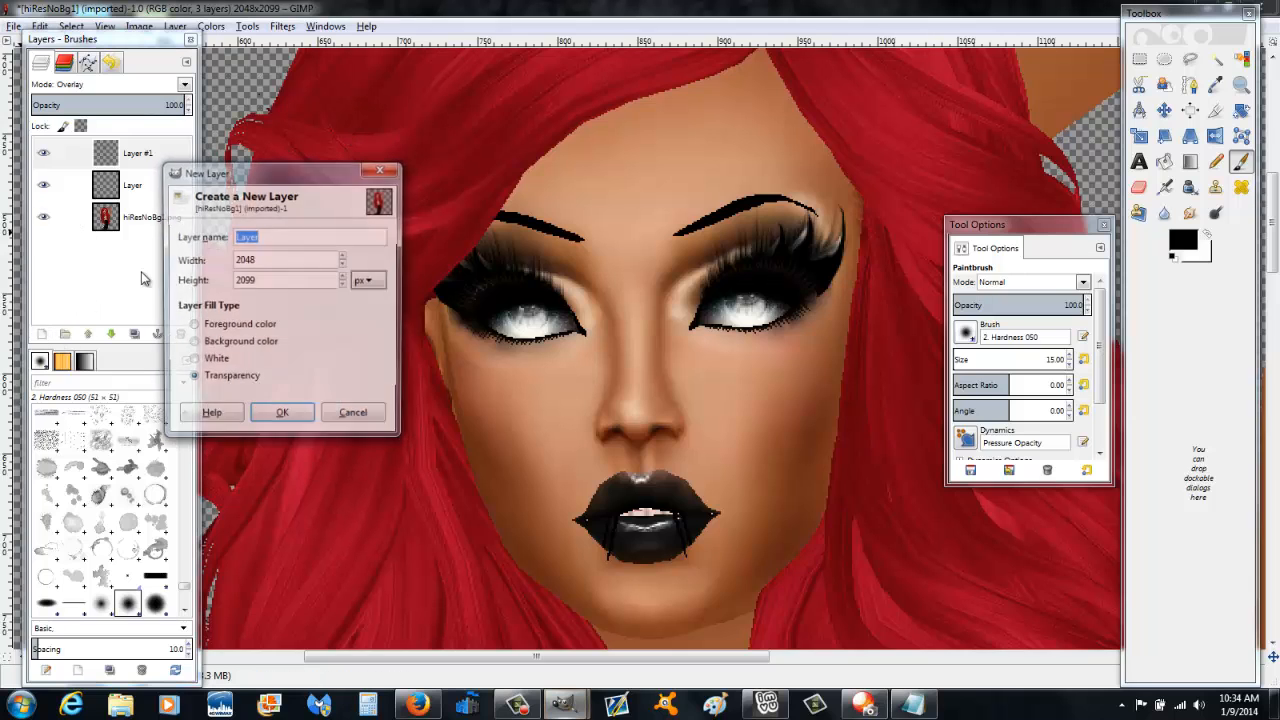
click(283, 417)
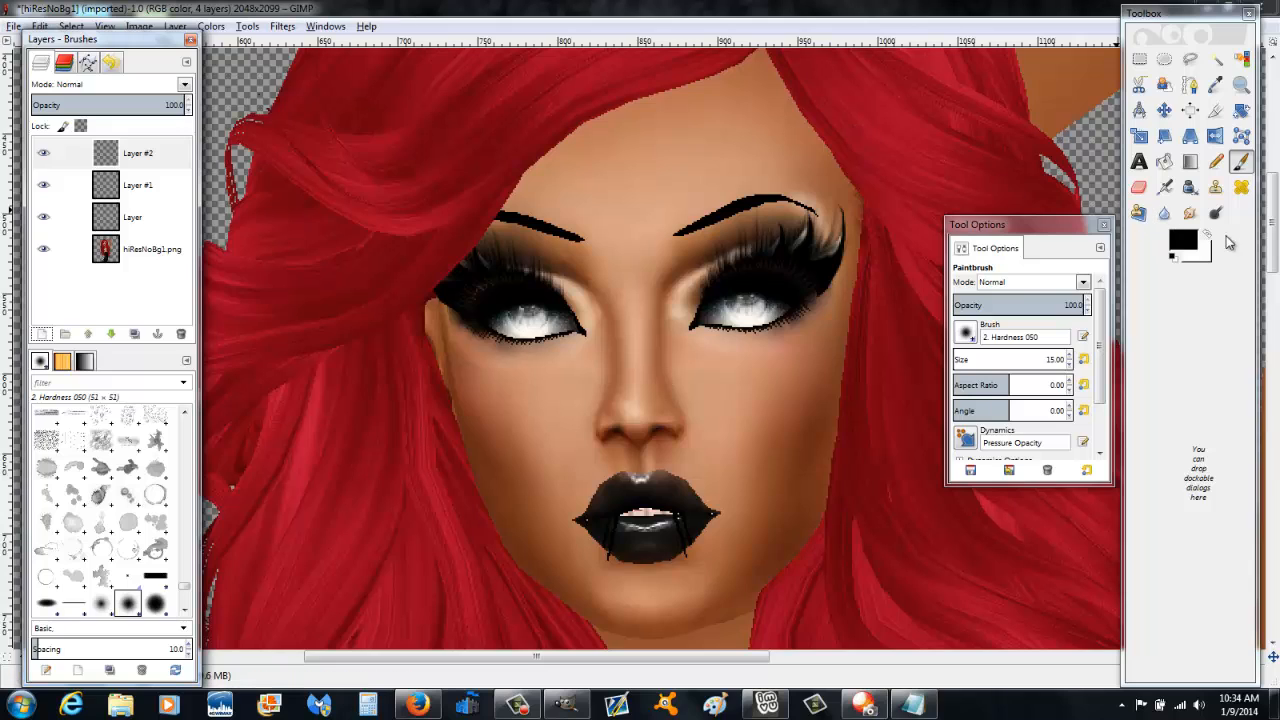
click(1208, 237)
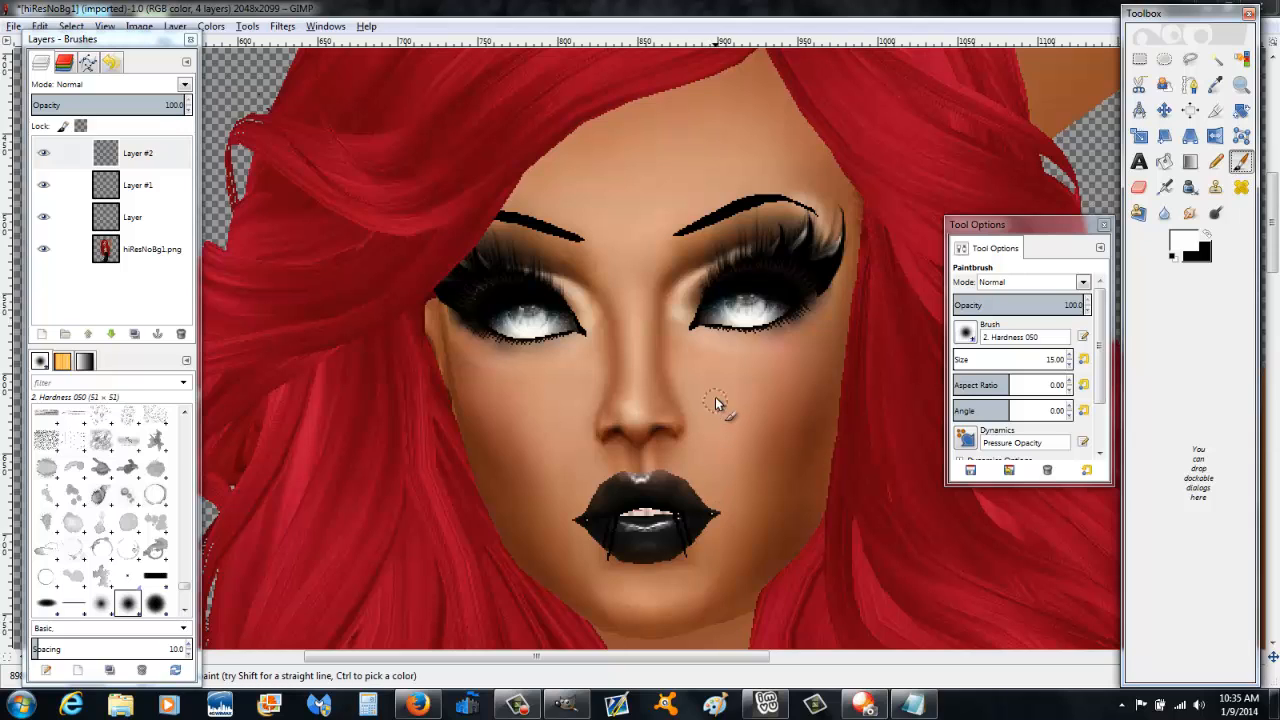
Step: Paint white highlight triangles on both cheeks and between the eyebrows, and extend the cheek highlights outward along the cheekbones
mouse_move(708, 383)
mouse_down()
mouse_move(750, 388)
mouse_move(721, 436)
mouse_move(709, 390)
mouse_move(741, 385)
mouse_move(720, 413)
mouse_up()
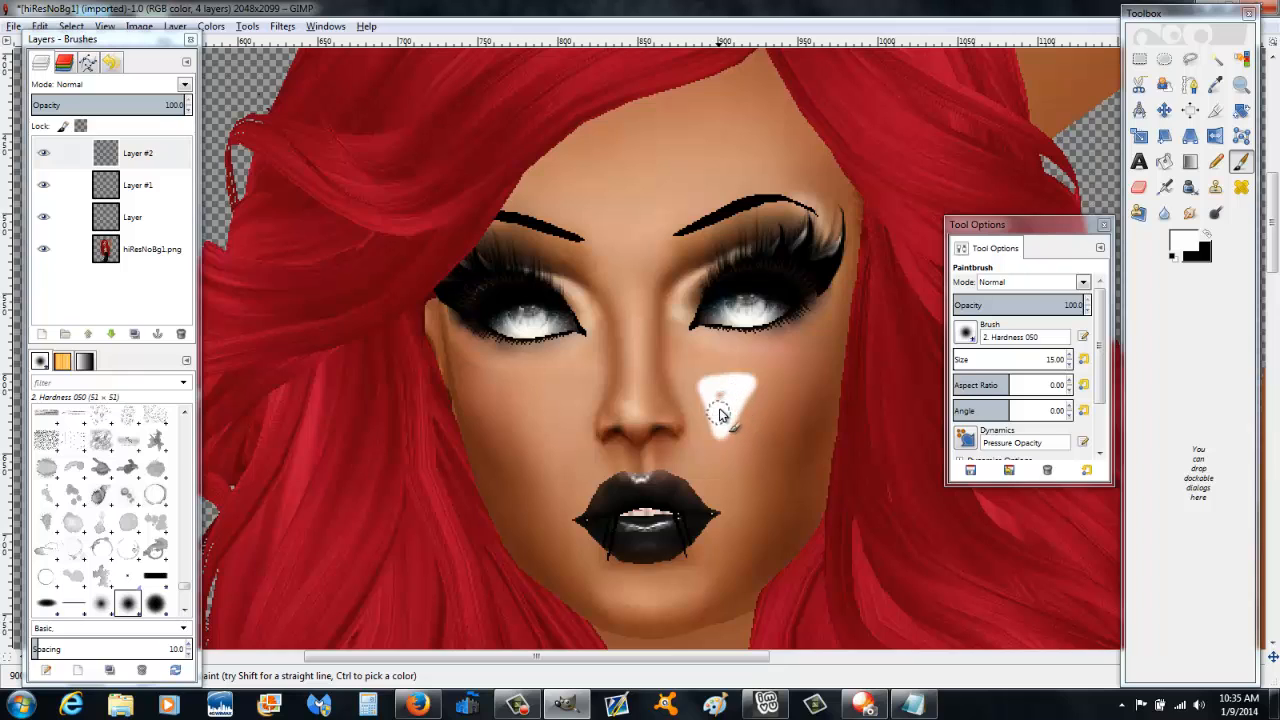
mouse_move(527, 398)
mouse_down()
mouse_move(562, 392)
mouse_move(570, 442)
mouse_move(524, 400)
mouse_move(557, 426)
mouse_up()
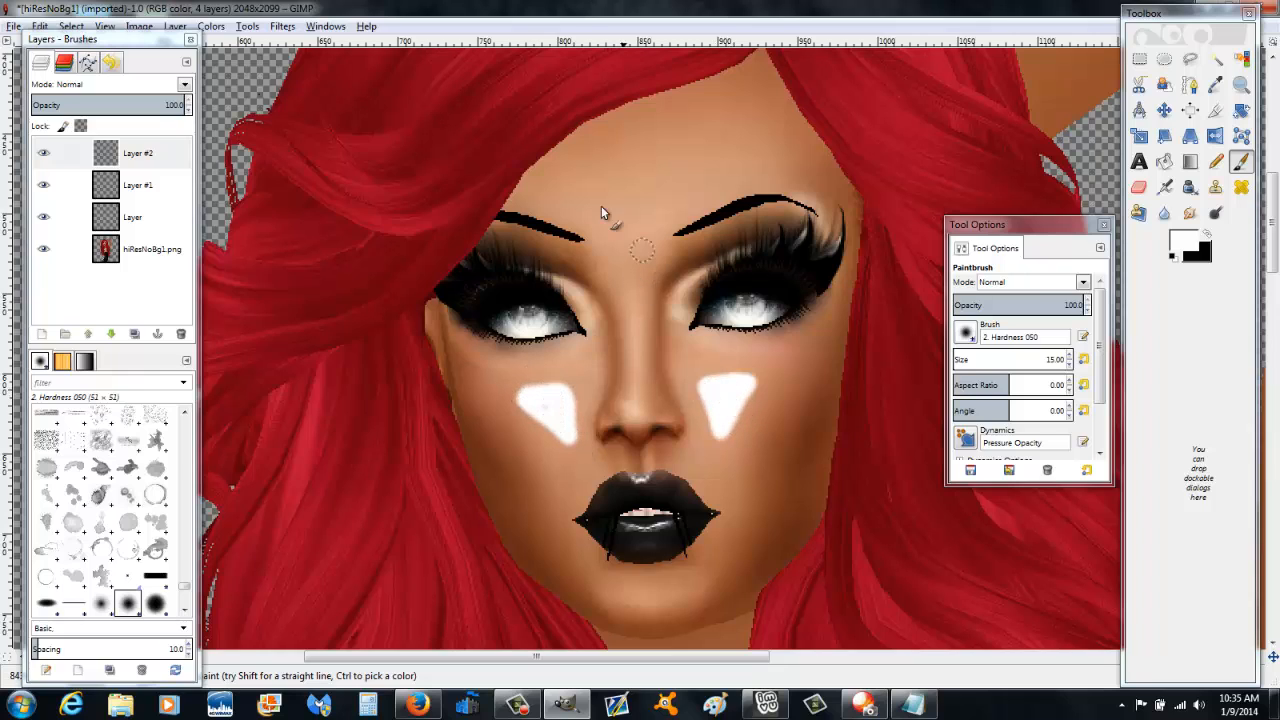
mouse_move(631, 241)
mouse_down()
mouse_move(603, 208)
mouse_move(632, 232)
mouse_up()
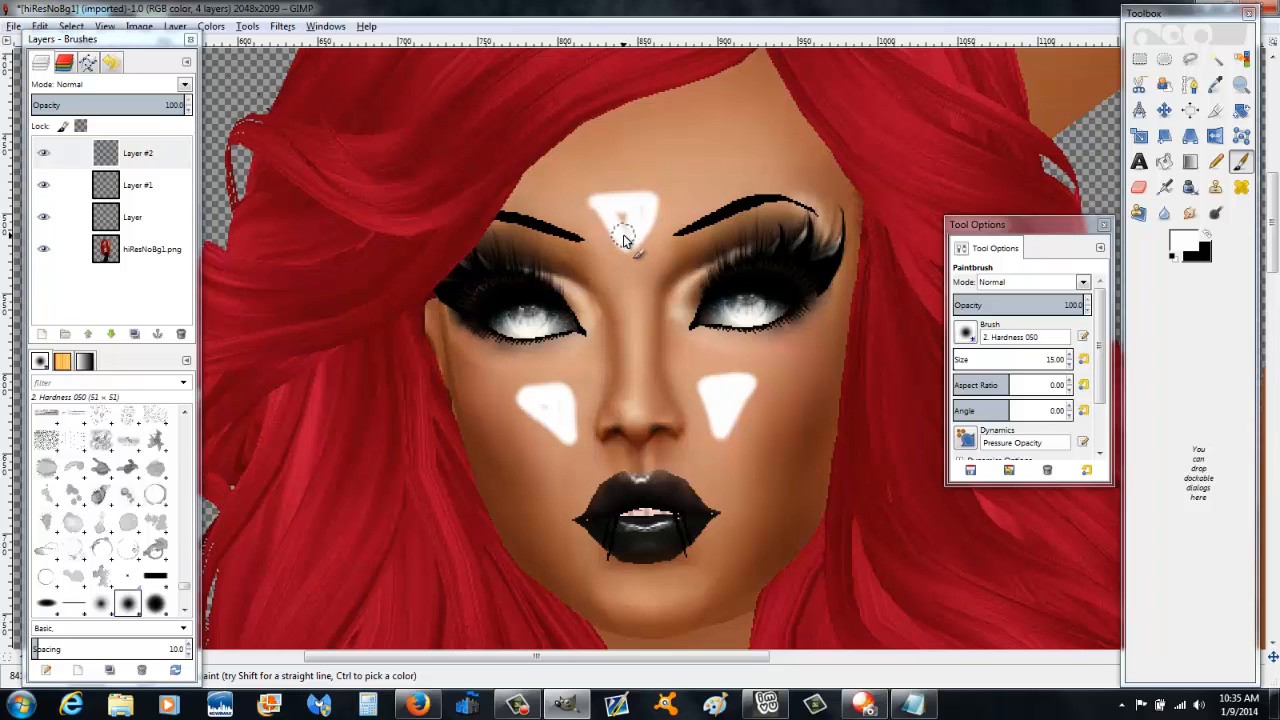
mouse_move(769, 387)
mouse_down()
mouse_move(745, 378)
mouse_move(826, 352)
mouse_up()
drag(476, 370, 556, 420)
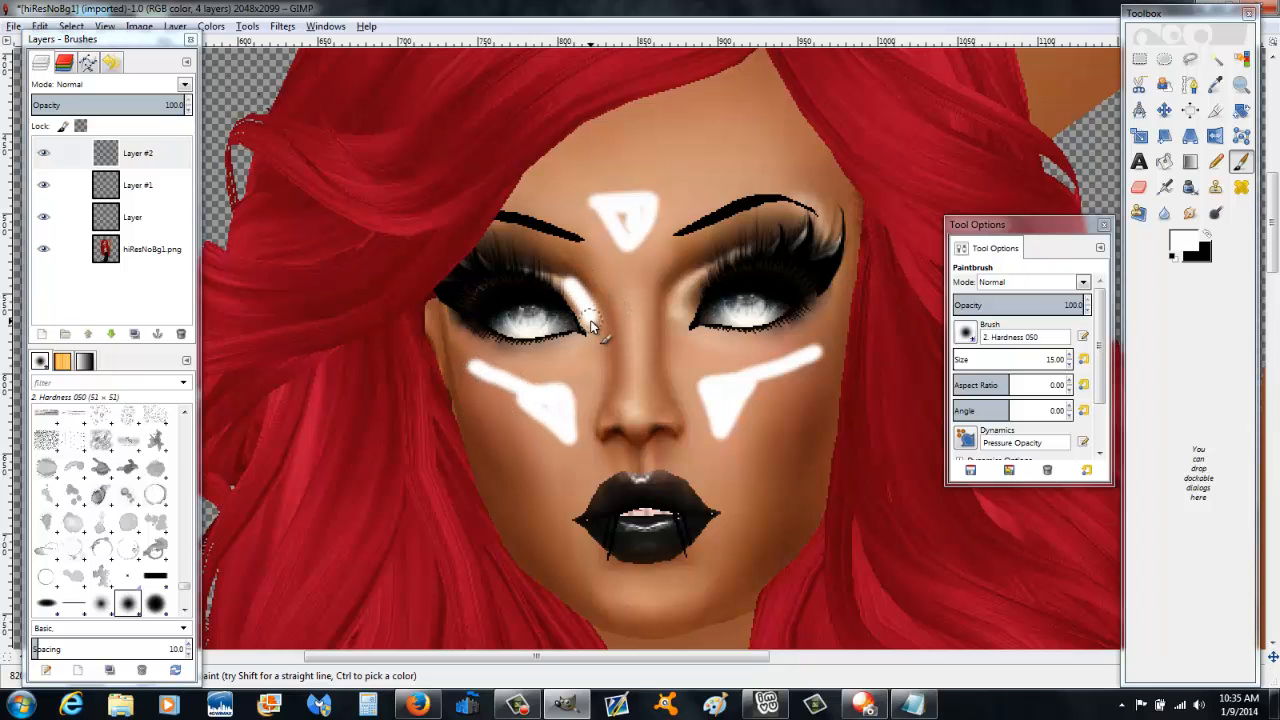
Step: Paint white highlights at the inner eye corners, a short bar on the chin and two dots above the upper lip
mouse_move(687, 273)
mouse_down()
mouse_move(689, 321)
mouse_move(703, 275)
mouse_up()
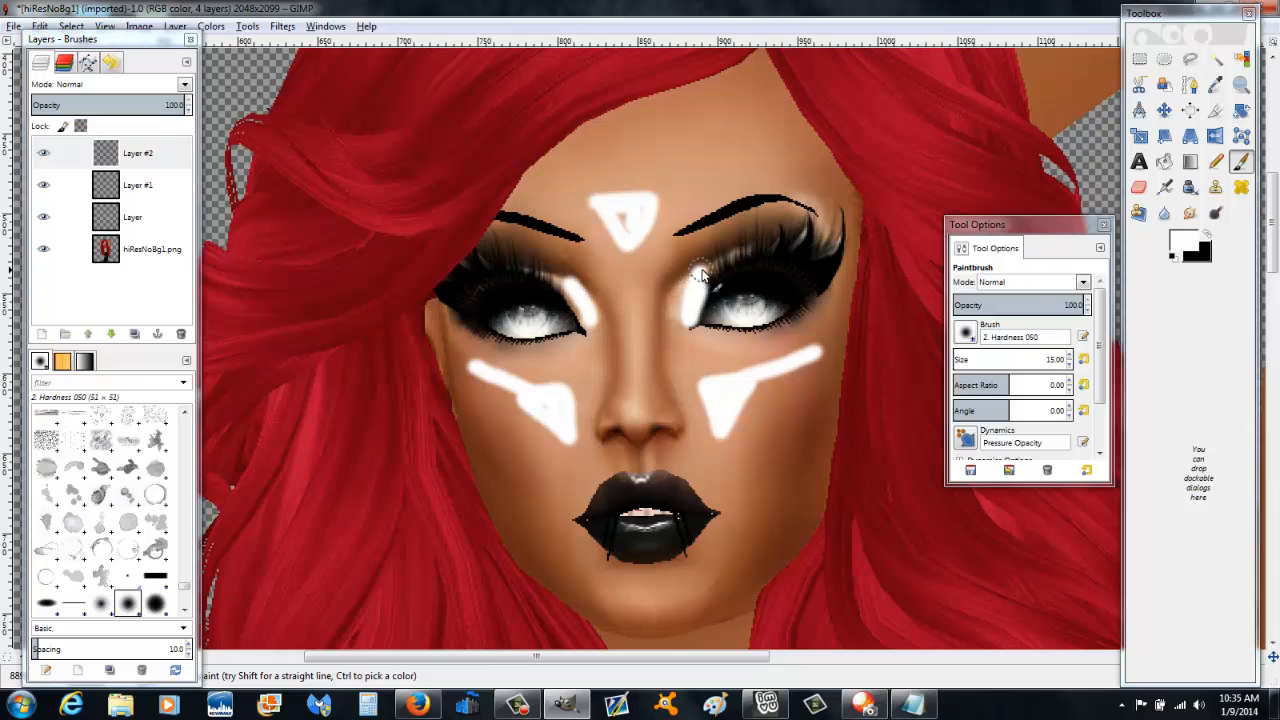
scroll(657, 508, down, 3)
drag(623, 437, 665, 432)
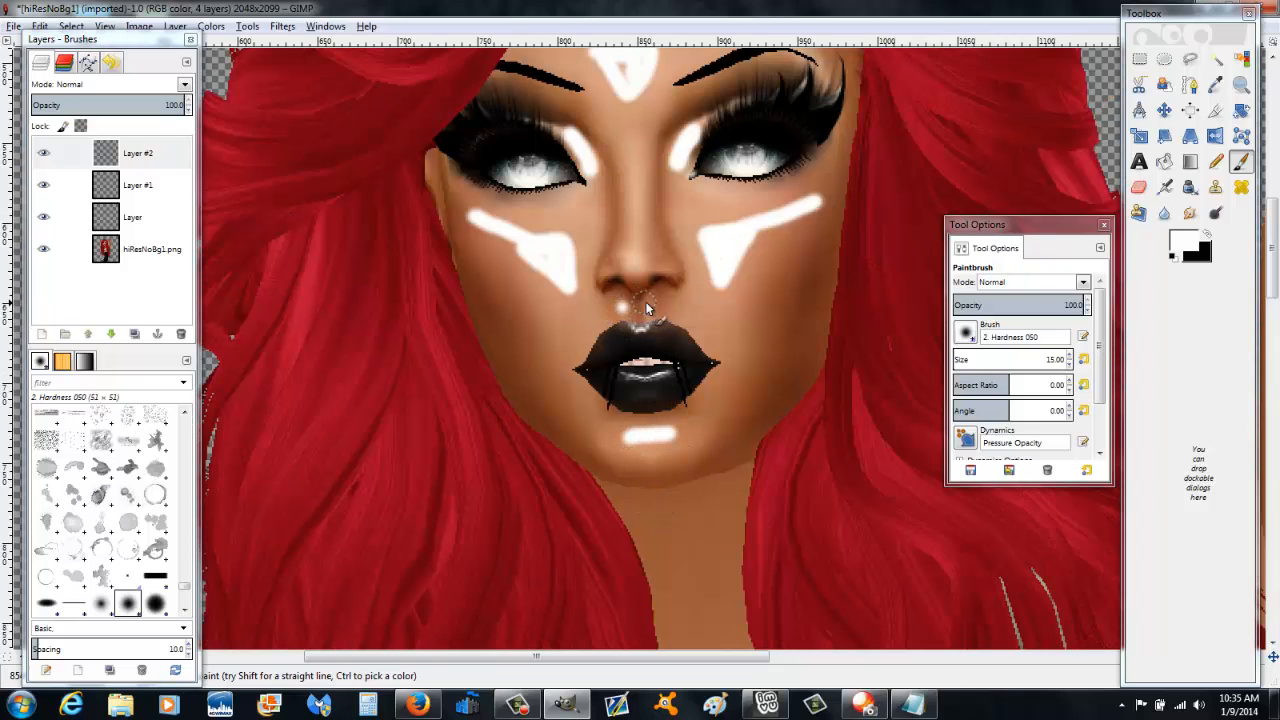
scroll(760, 450, up, 3)
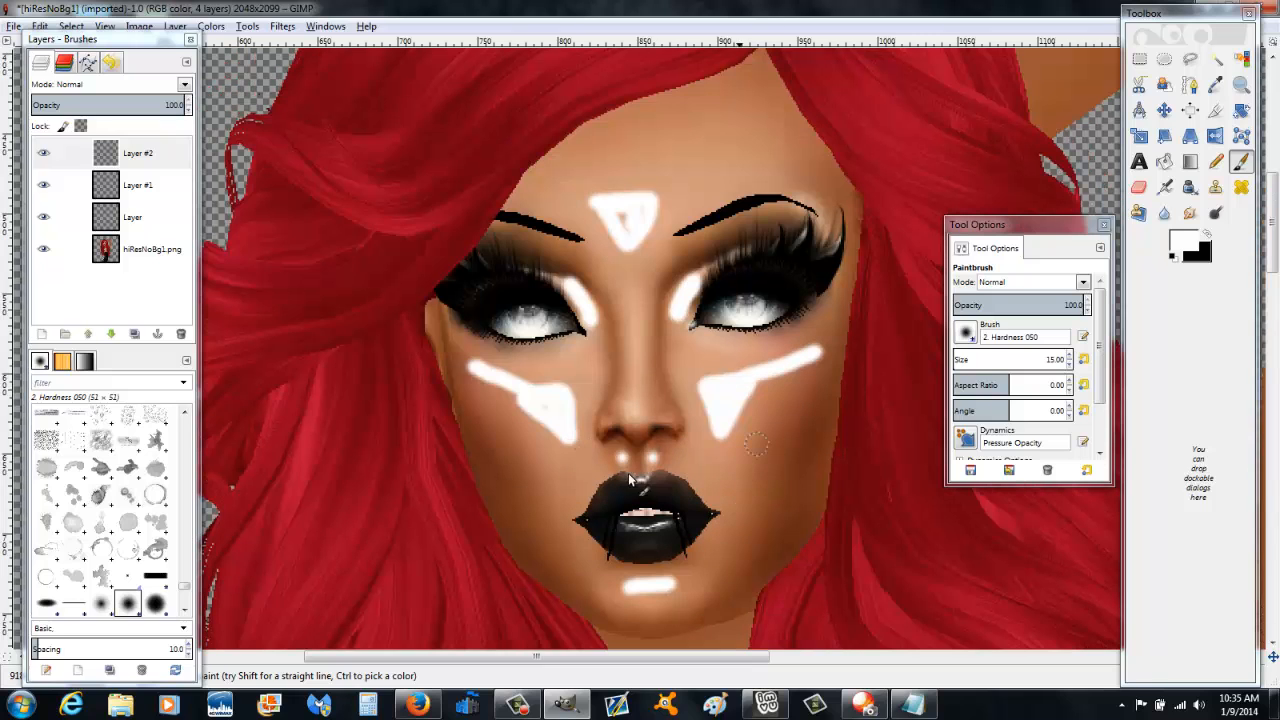
Step: Apply a Gaussian Blur to the white highlight layer and set its blend mode to Overlay
click(281, 26)
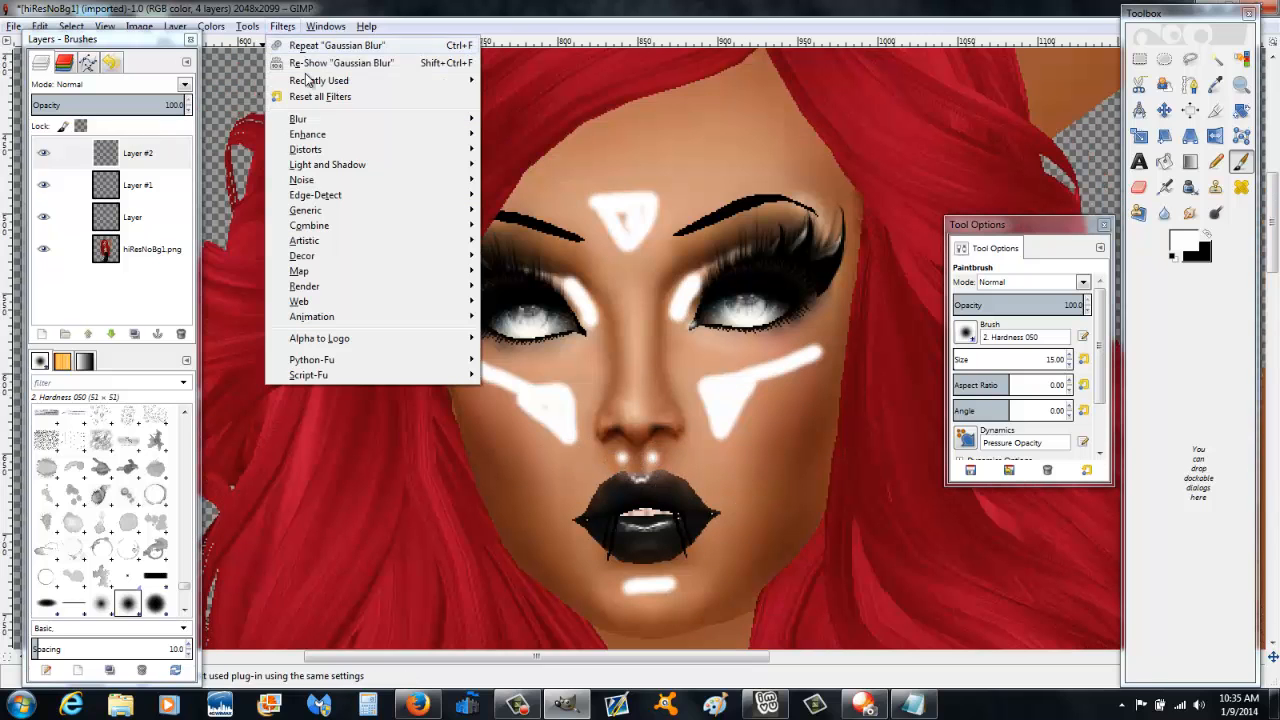
mouse_move(310, 121)
click(548, 142)
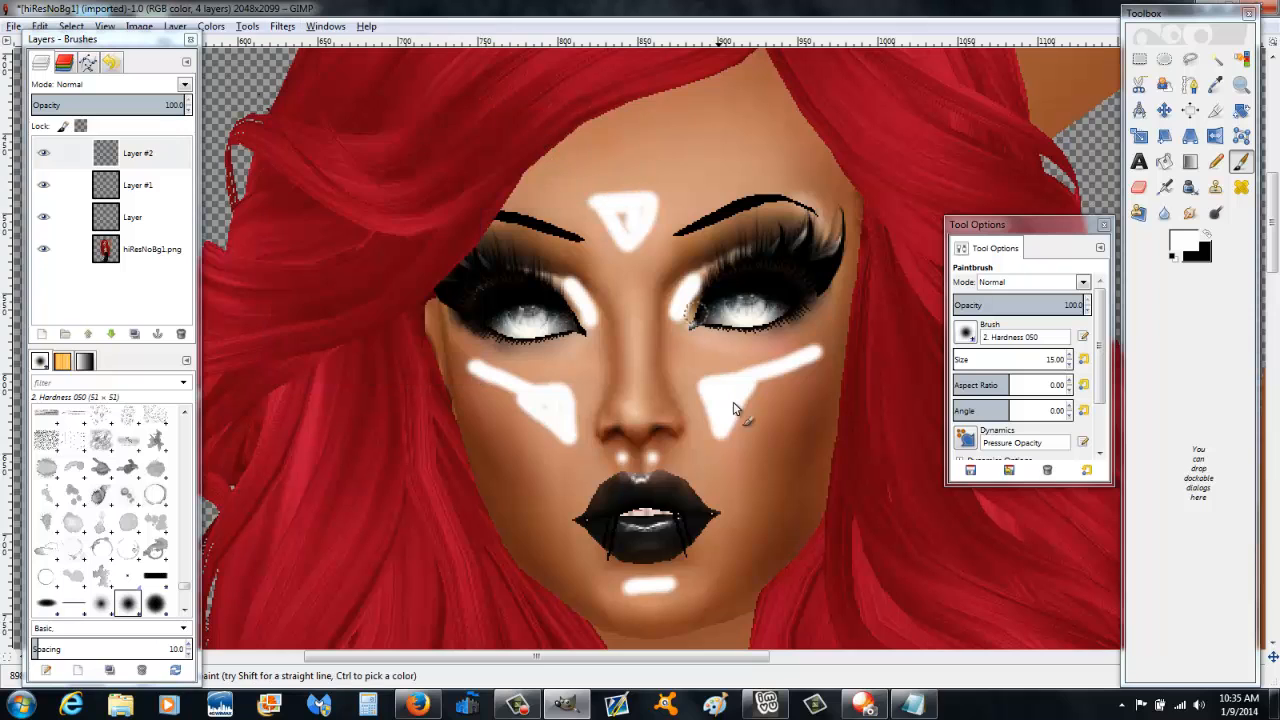
click(659, 532)
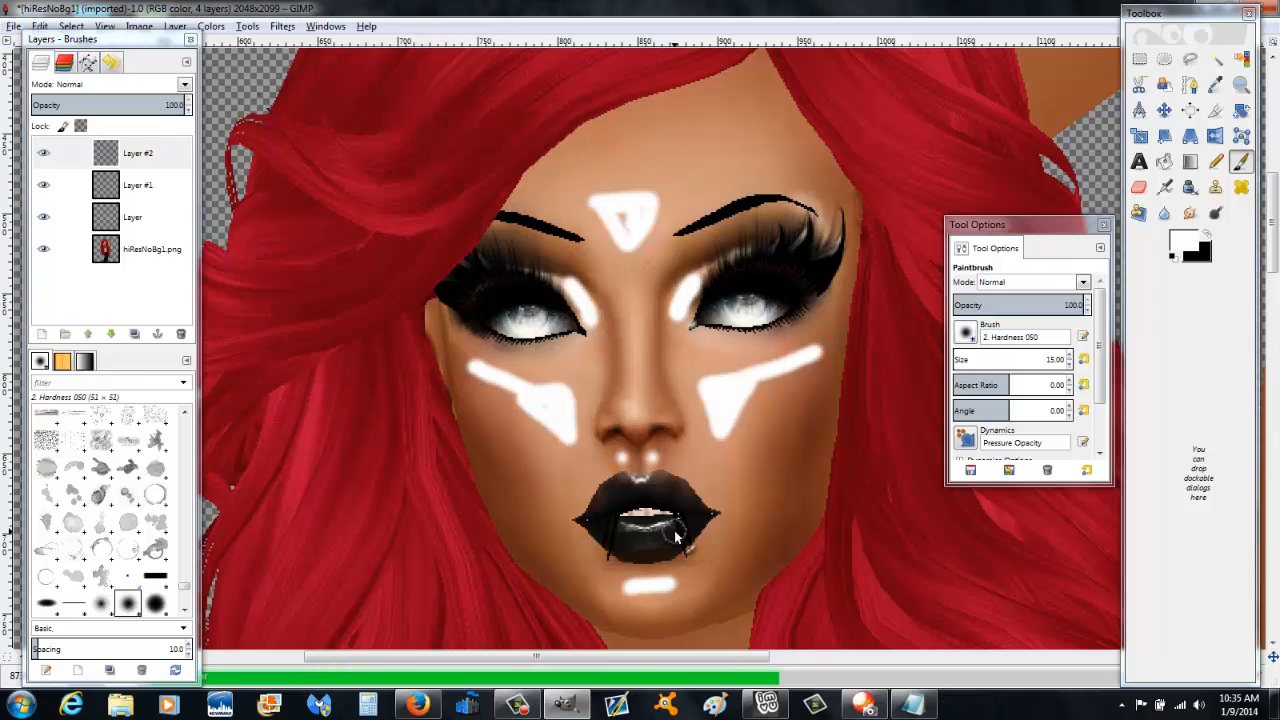
click(185, 87)
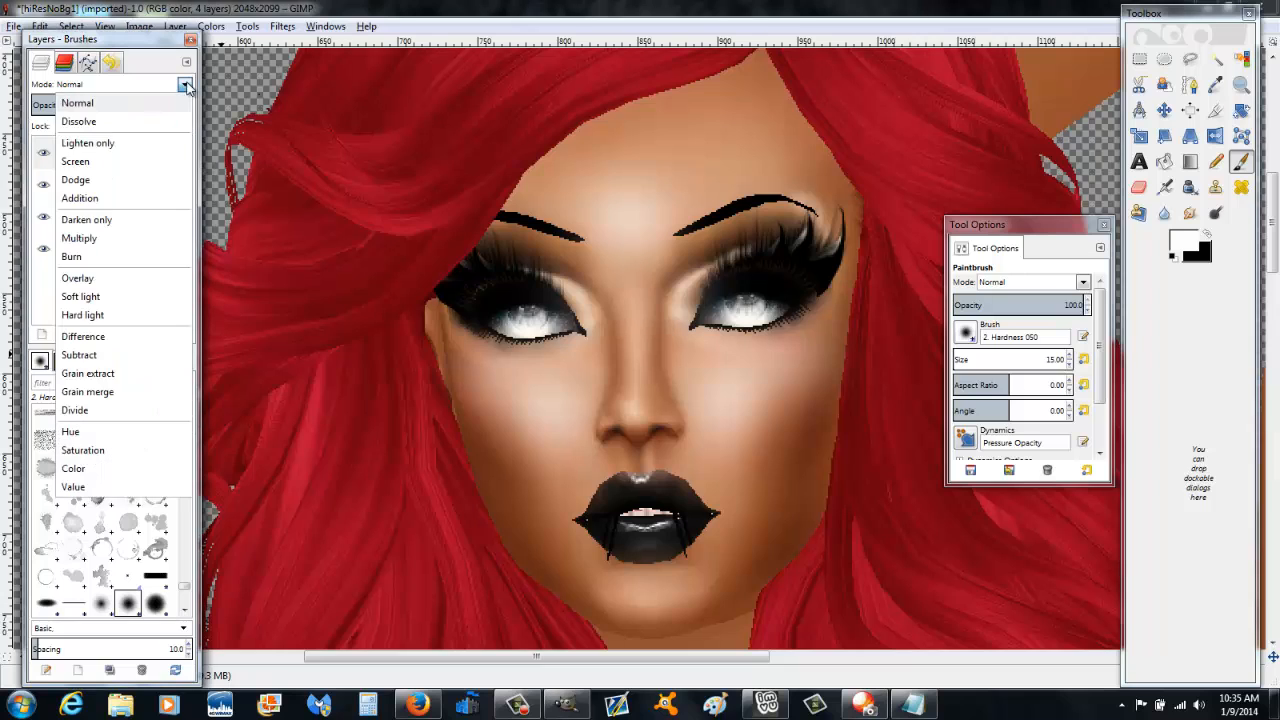
click(98, 283)
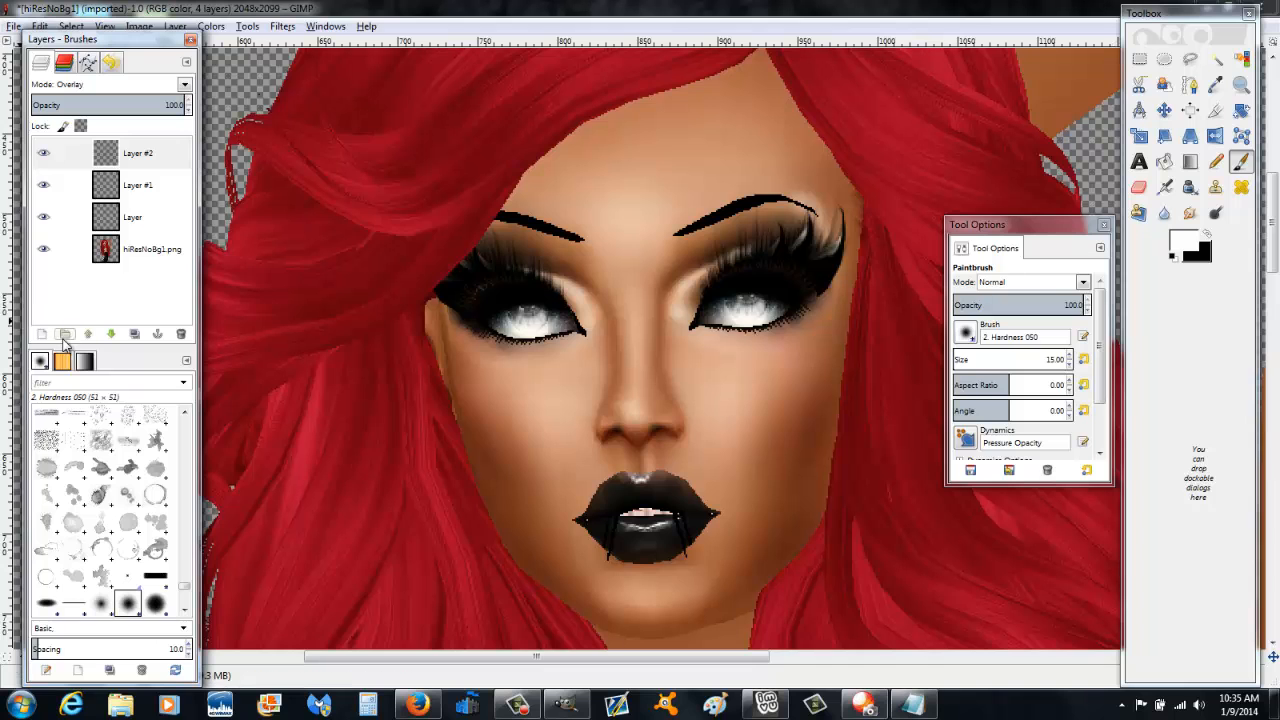
Step: Check how the face shading and highlights look on the avatar's head and upper body as a whole
click(1240, 85)
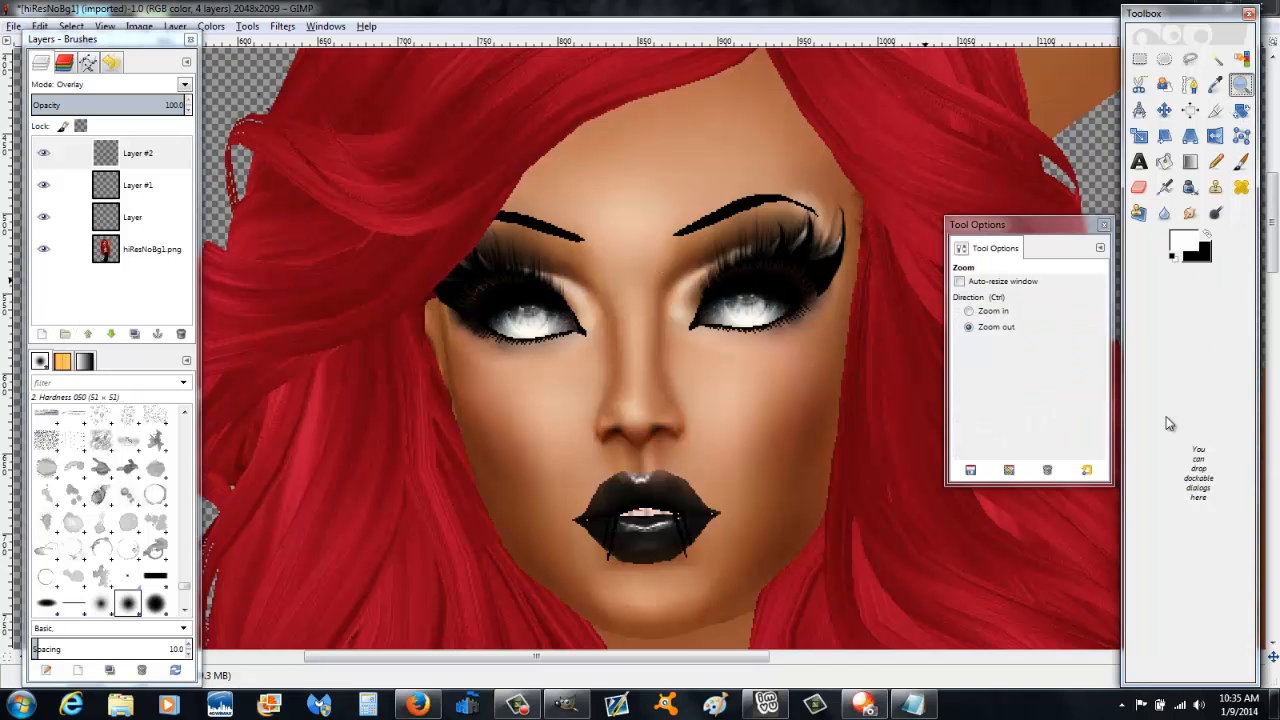
click(843, 383)
click(843, 383)
click(843, 383)
scroll(682, 427, down, 1)
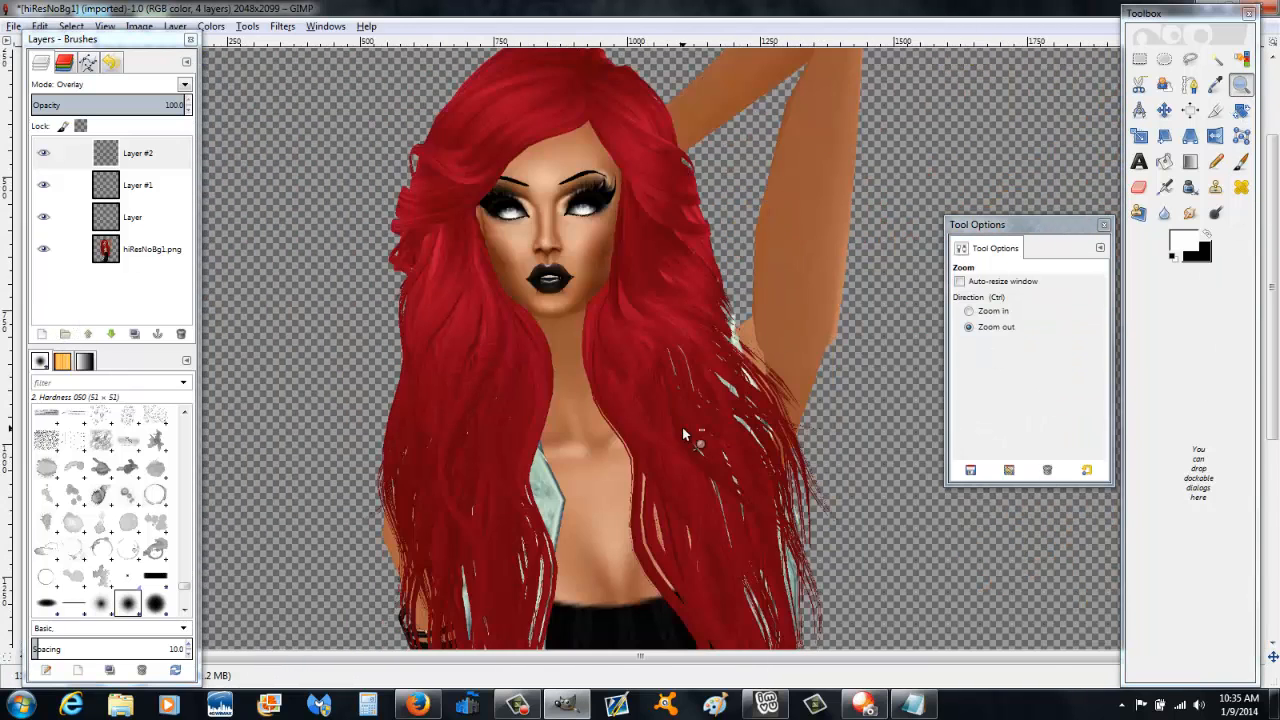
Step: Merge the three face shading and highlight layers down, one after another, into the hiResNoBg1.png layer
click(686, 429)
scroll(686, 429, down, 2)
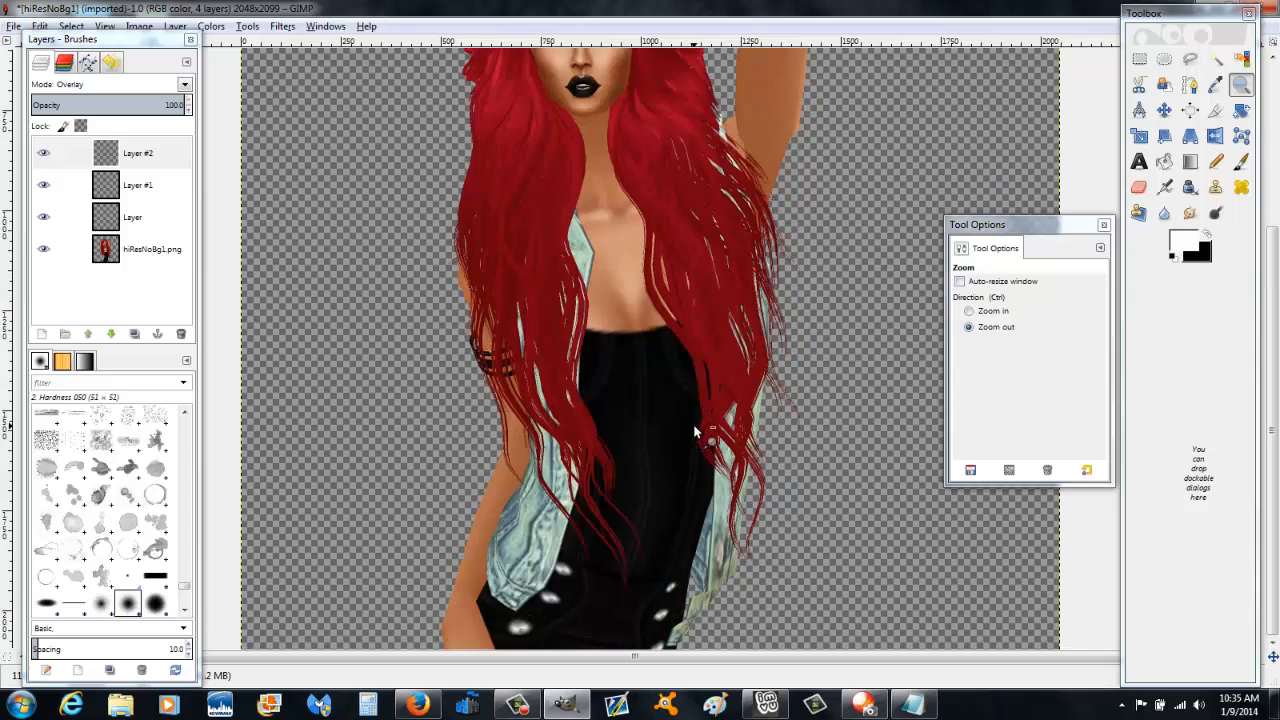
scroll(690, 430, up, 1)
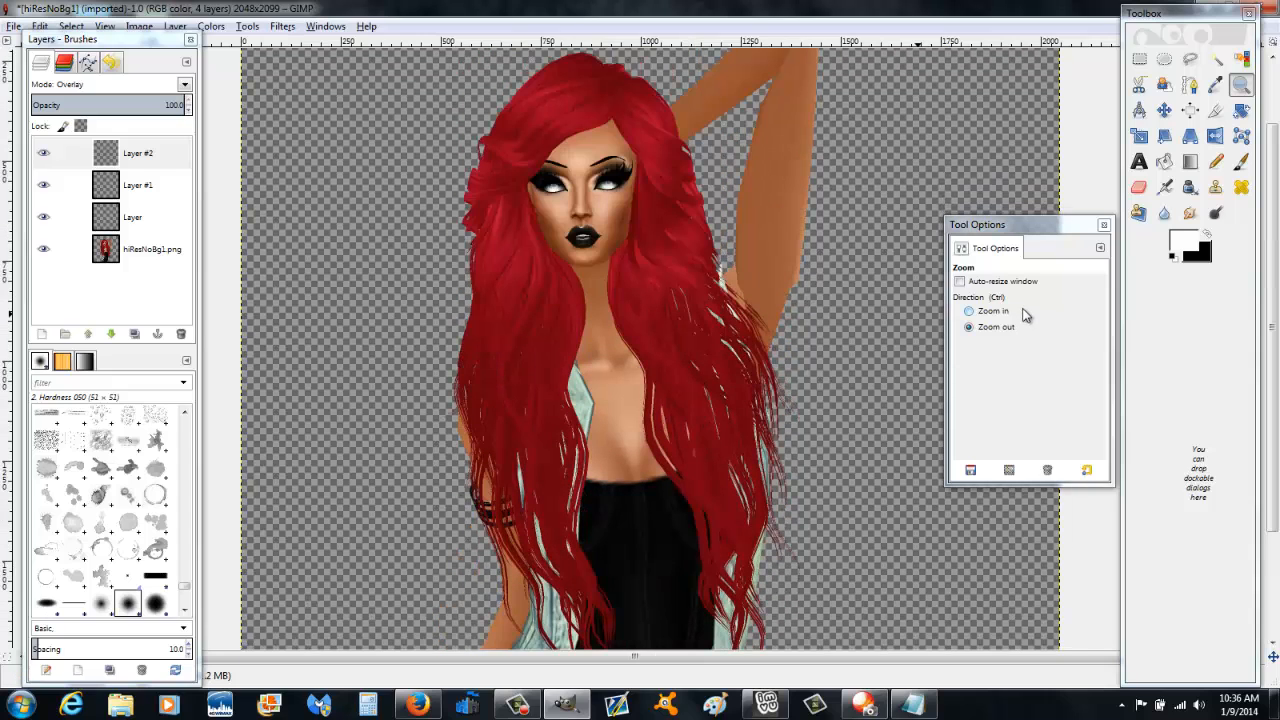
click(988, 312)
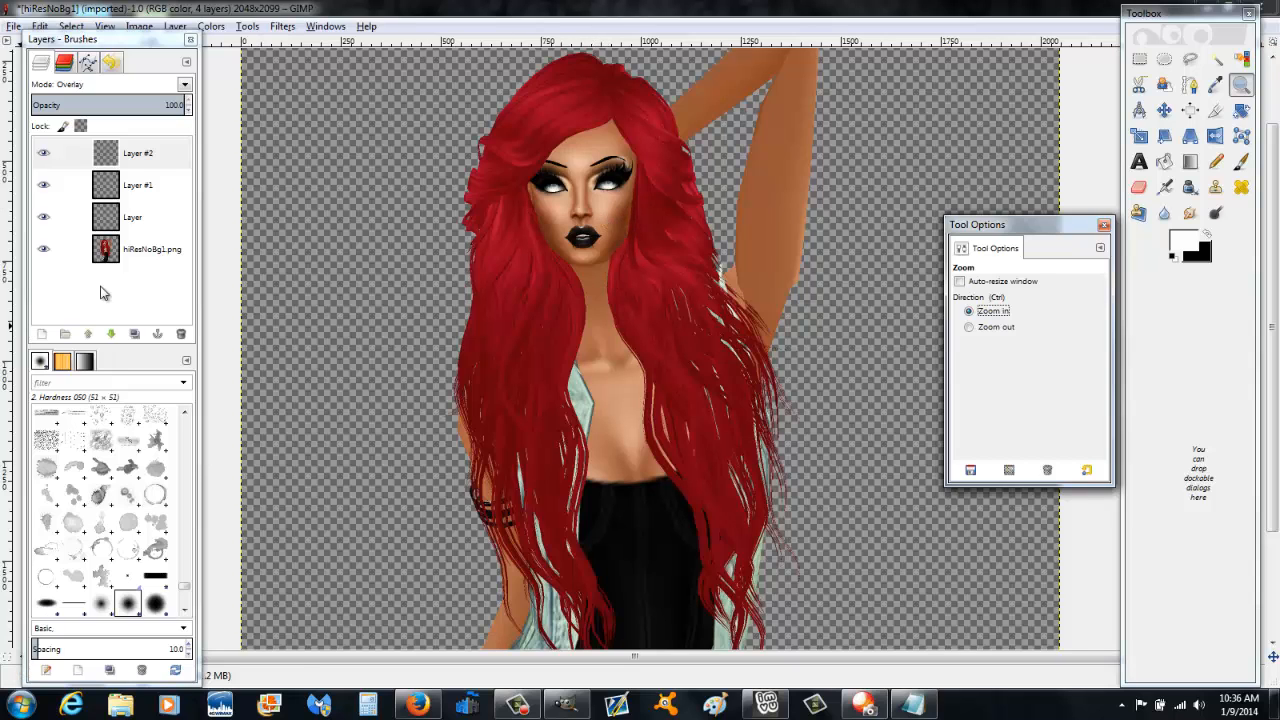
drag(508, 286, 762, 486)
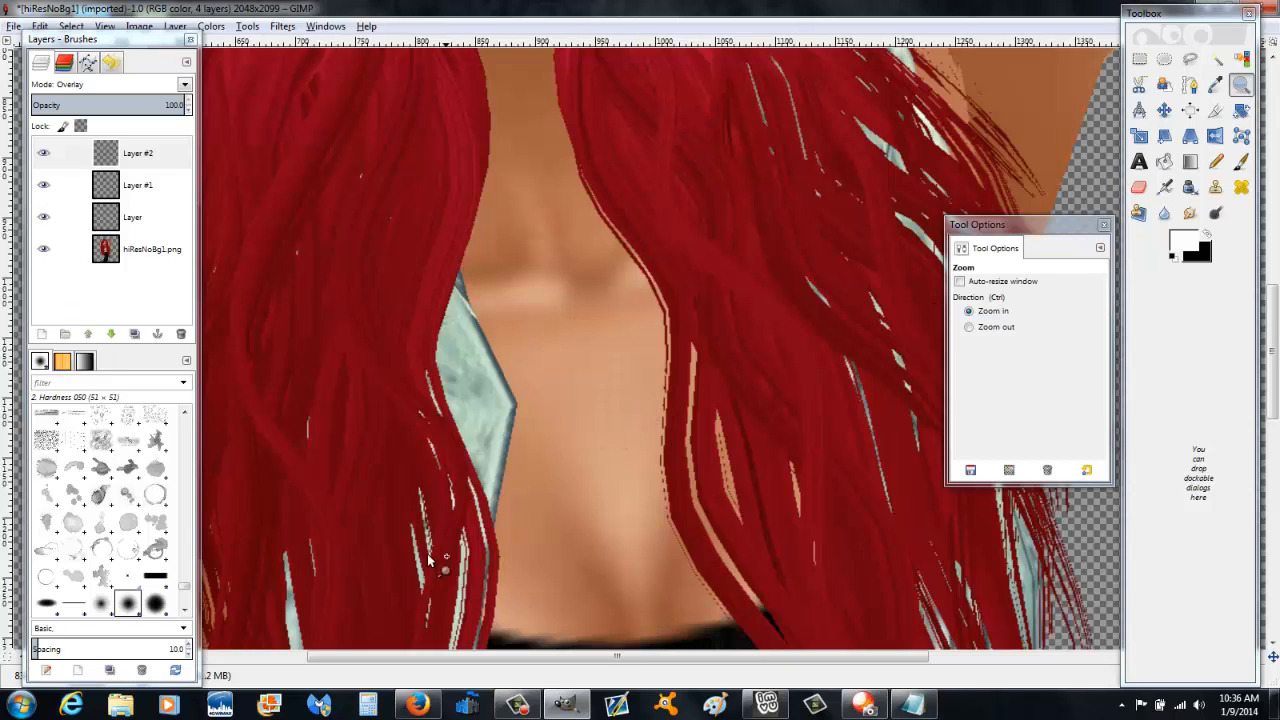
right_click(128, 218)
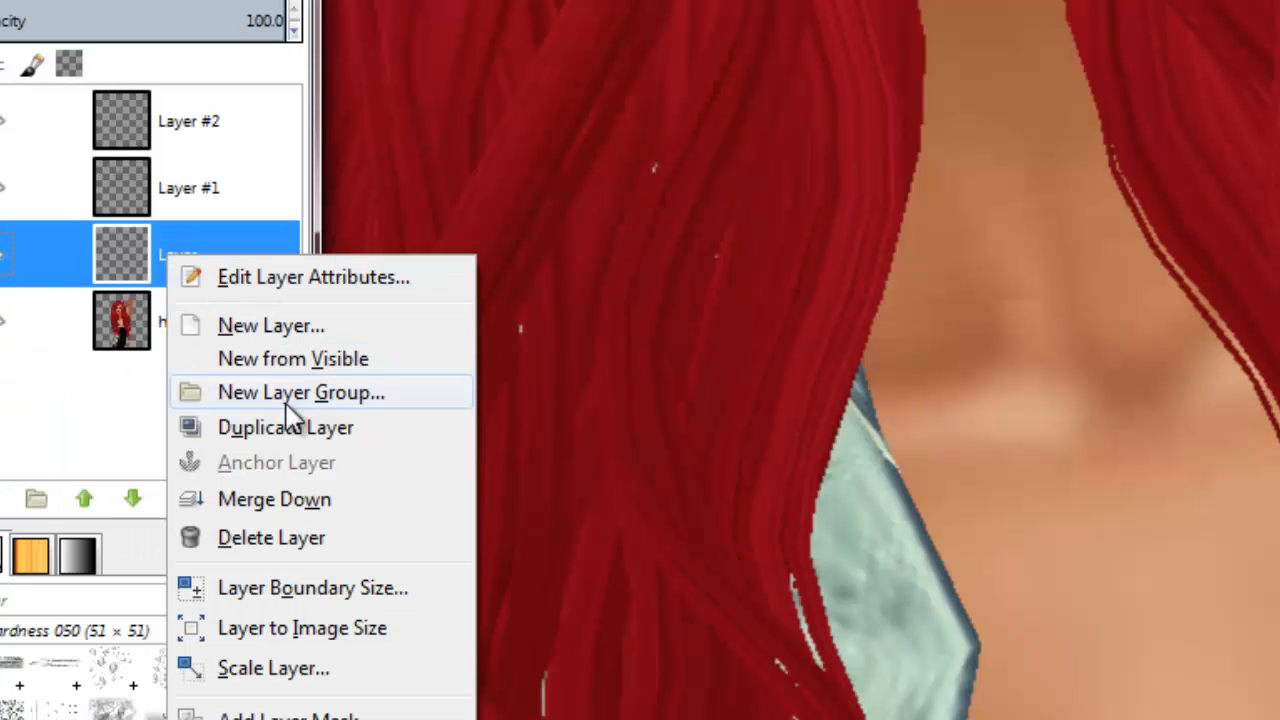
click(289, 502)
right_click(177, 203)
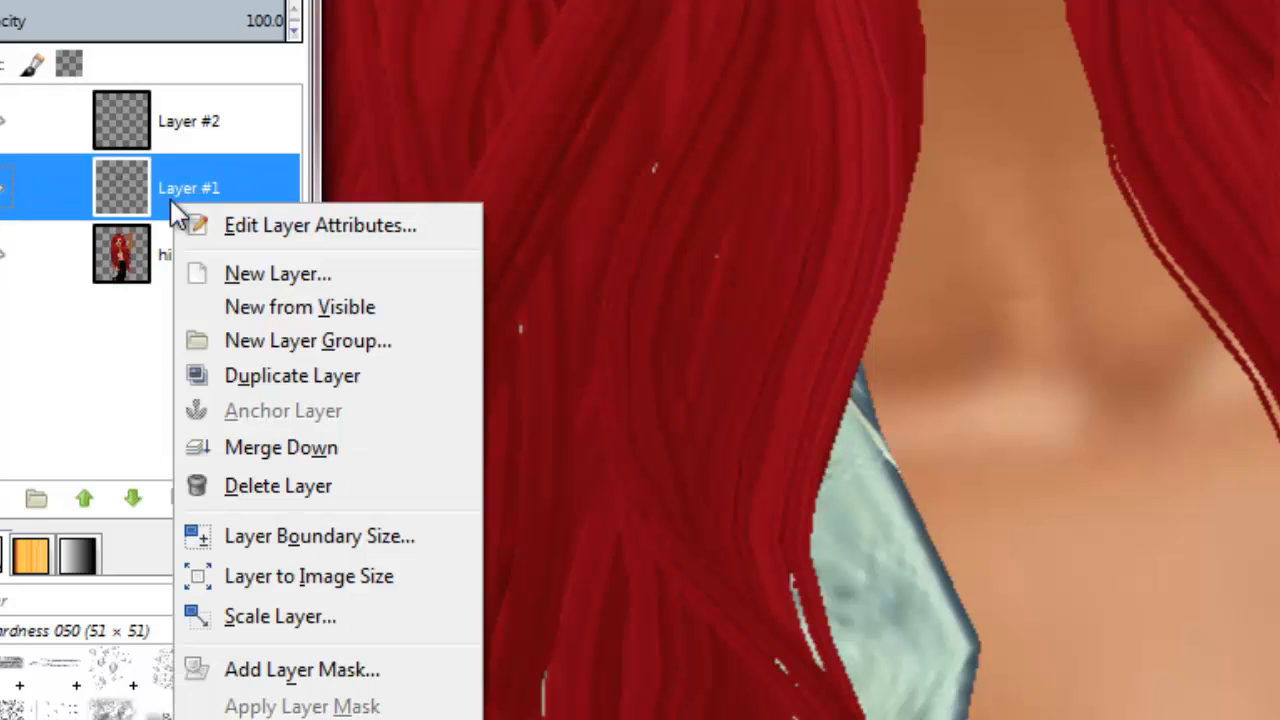
click(297, 490)
right_click(133, 128)
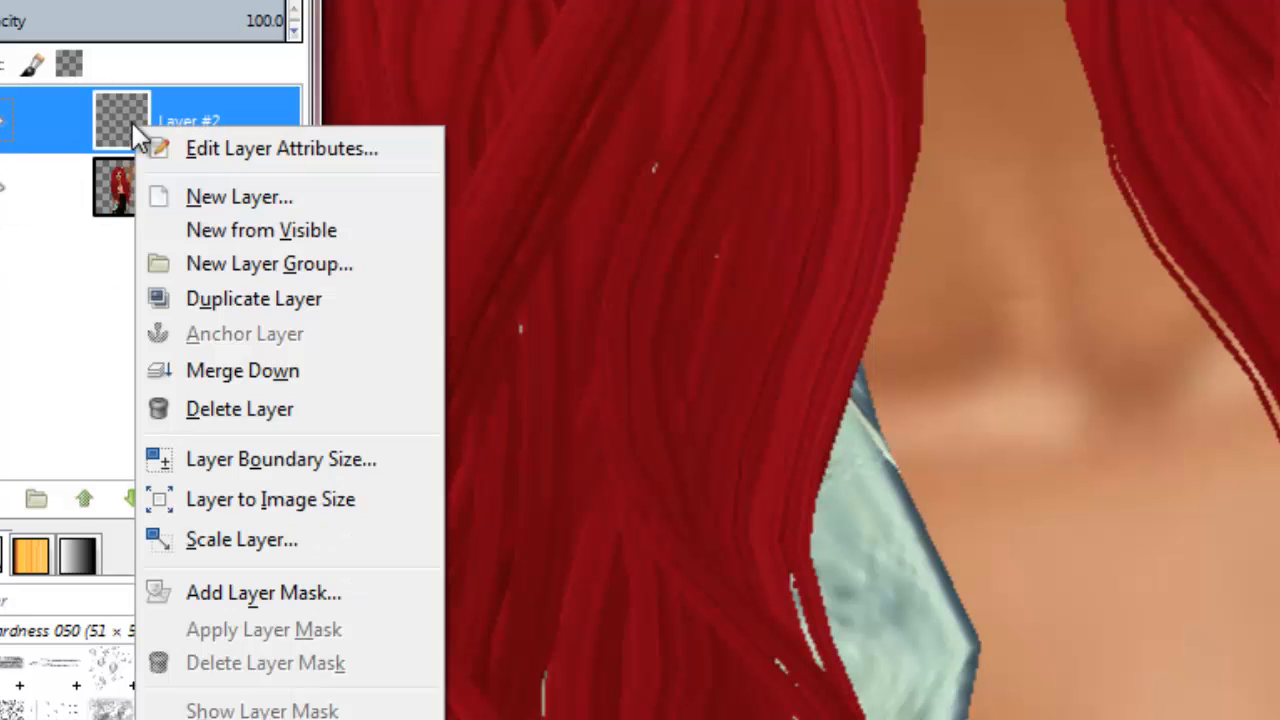
click(236, 378)
Step: Examine the merged shading on the face and look over the neck and chest skin between the hair strands
scroll(957, 657, up, 10)
scroll(858, 276, down, 4)
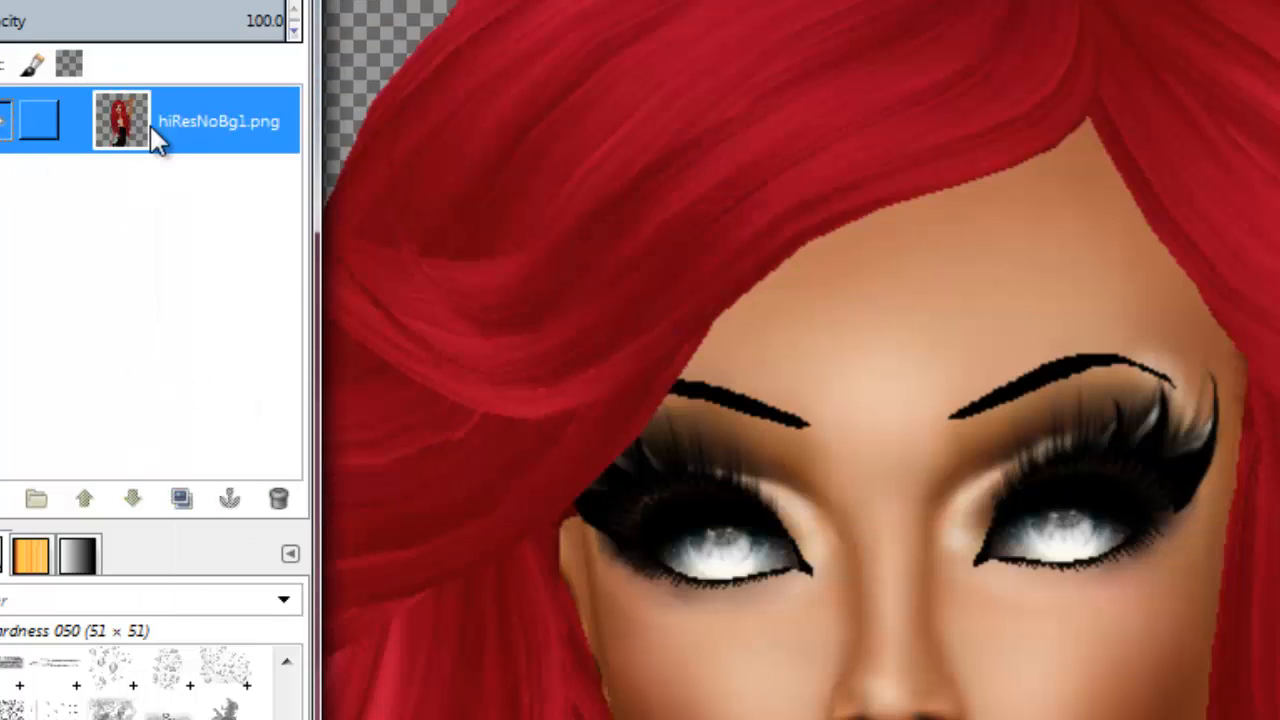
scroll(1213, 588, down, 5)
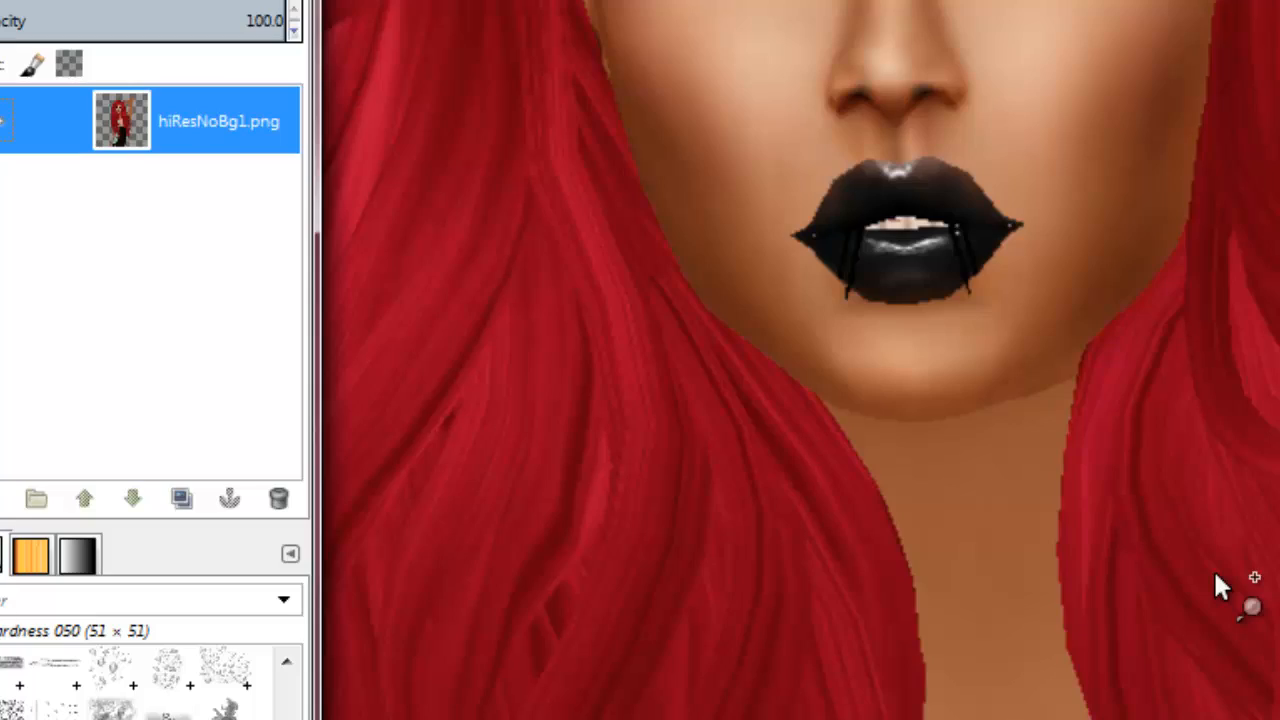
scroll(1195, 568, down, 2)
scroll(1140, 565, down, 4)
scroll(1106, 545, up, 2)
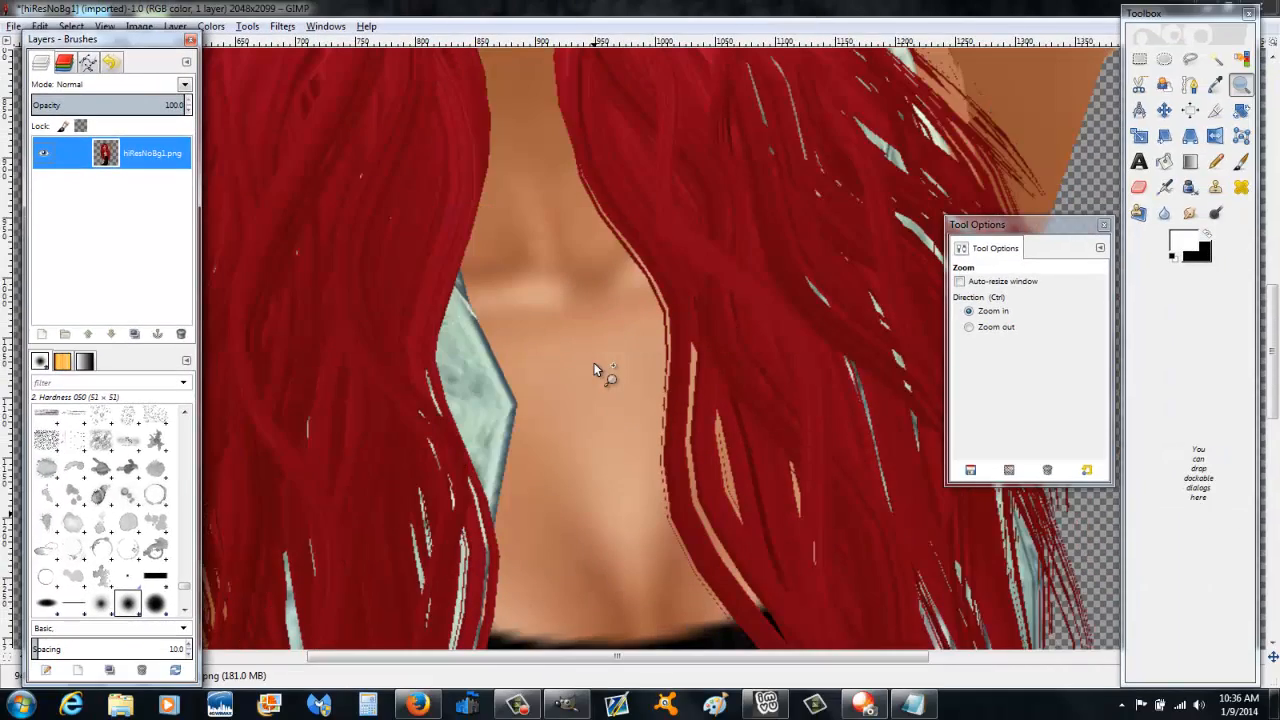
scroll(554, 327, down, 3)
scroll(554, 327, up, 3)
scroll(554, 327, down, 2)
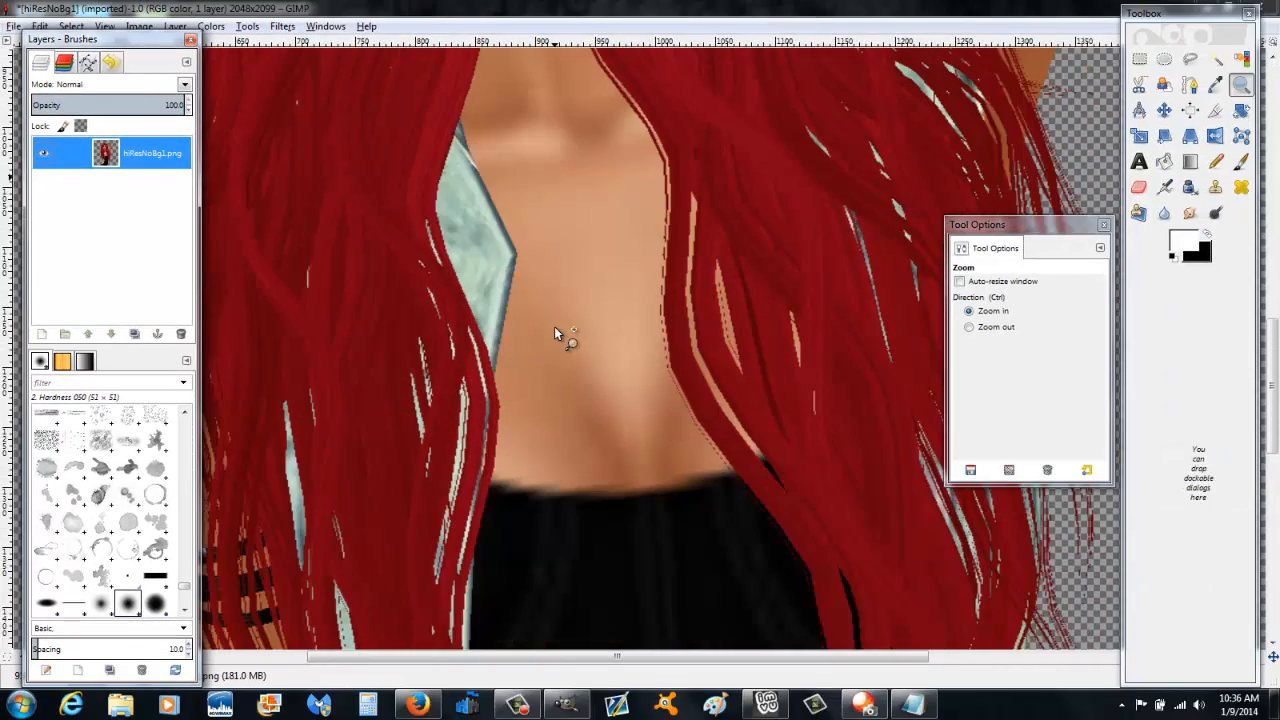
scroll(554, 326, up, 3)
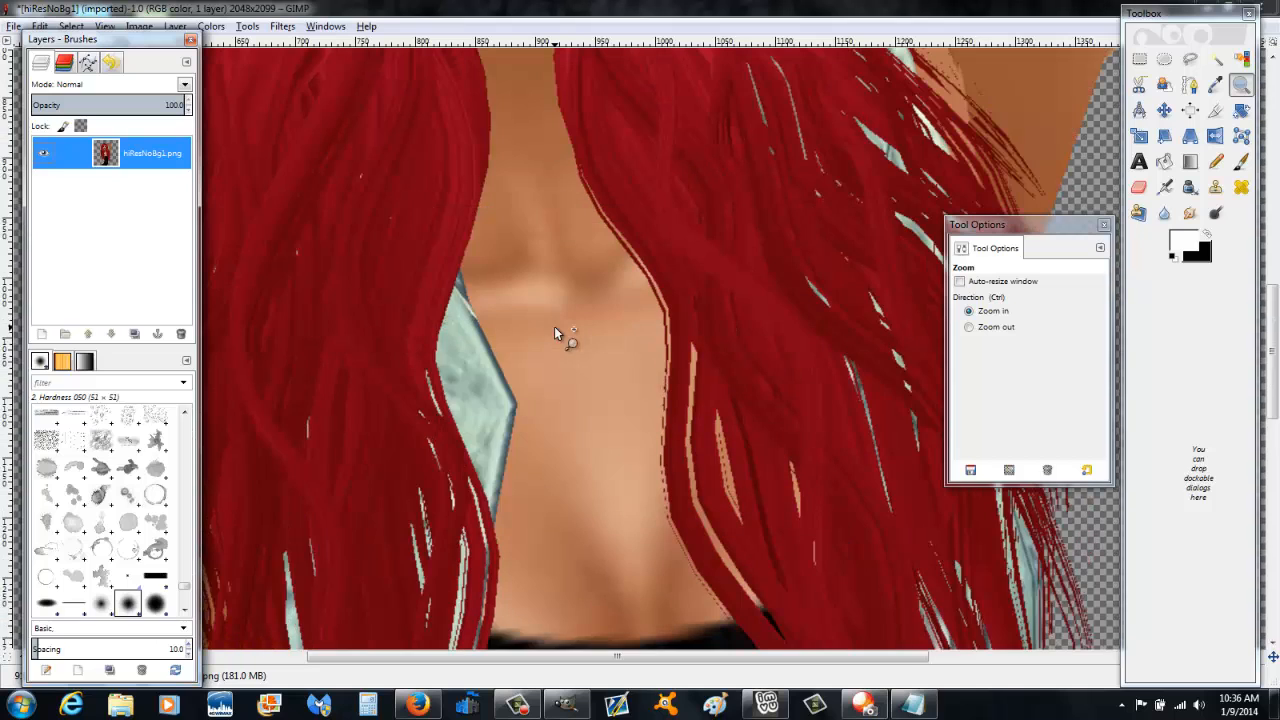
Step: Add a new transparent layer above the avatar image and ready the Paintbrush with black as the foreground color
click(41, 333)
click(142, 275)
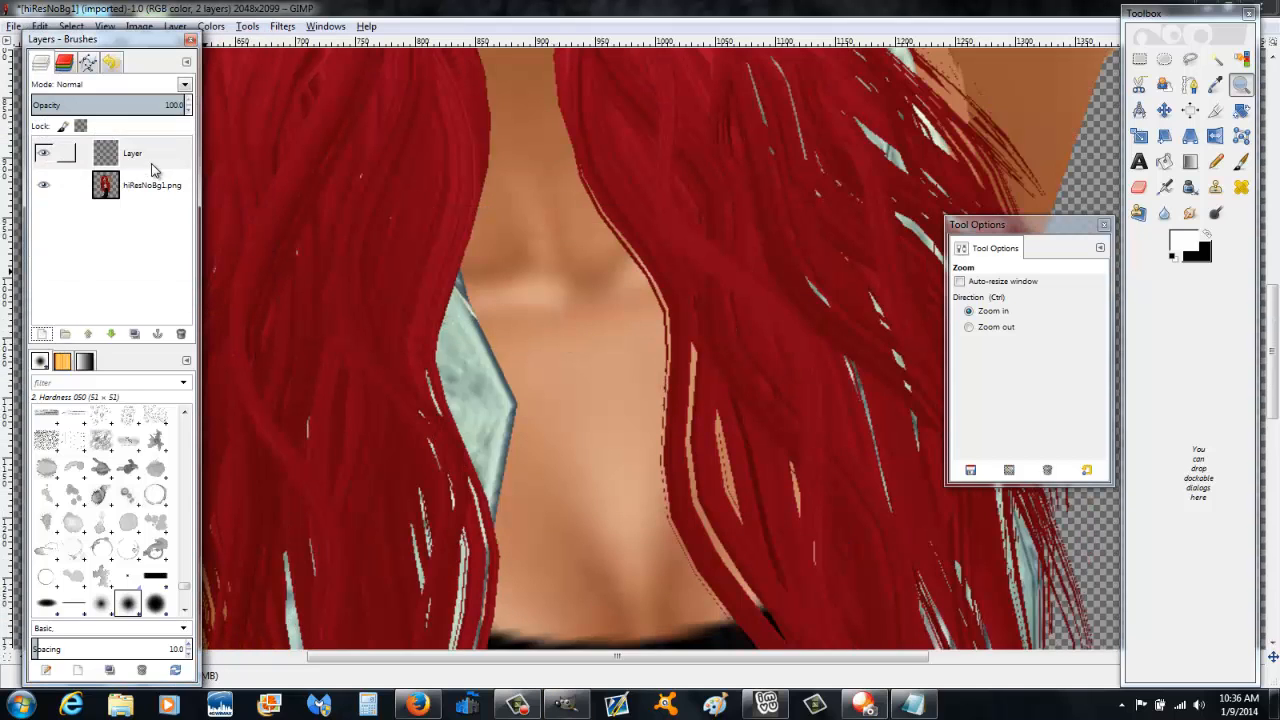
click(152, 160)
click(1240, 161)
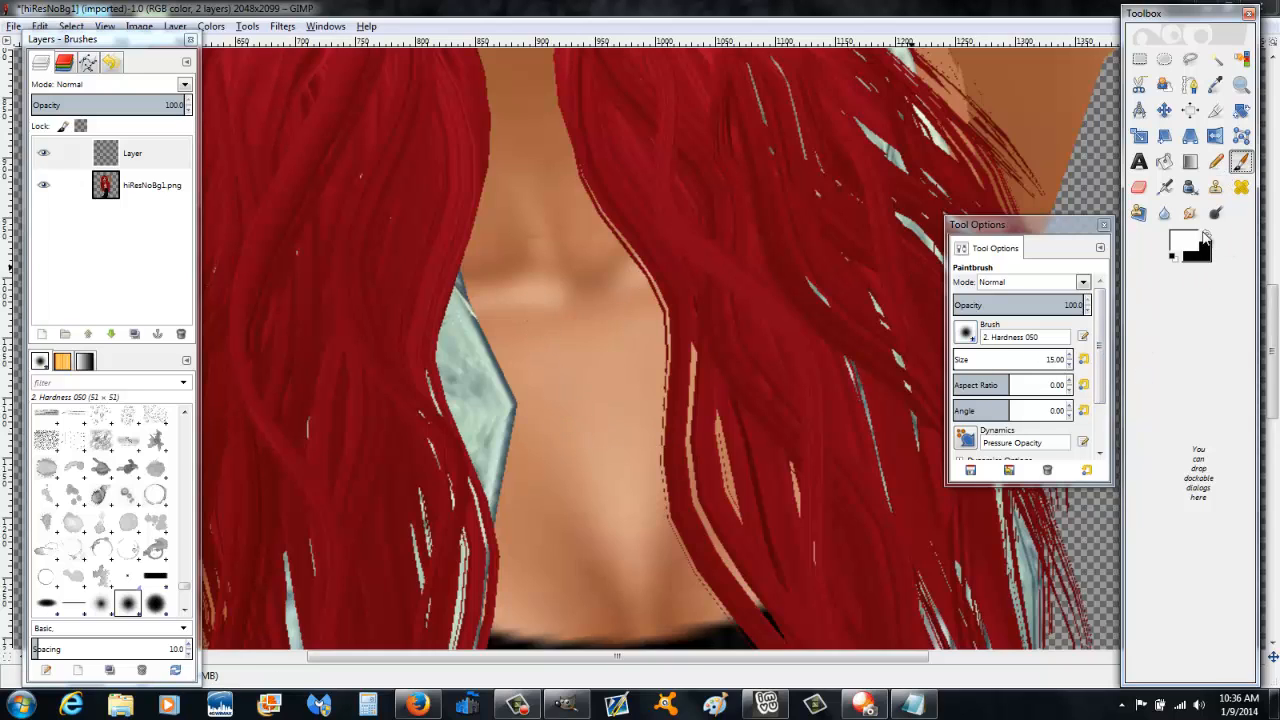
click(1205, 238)
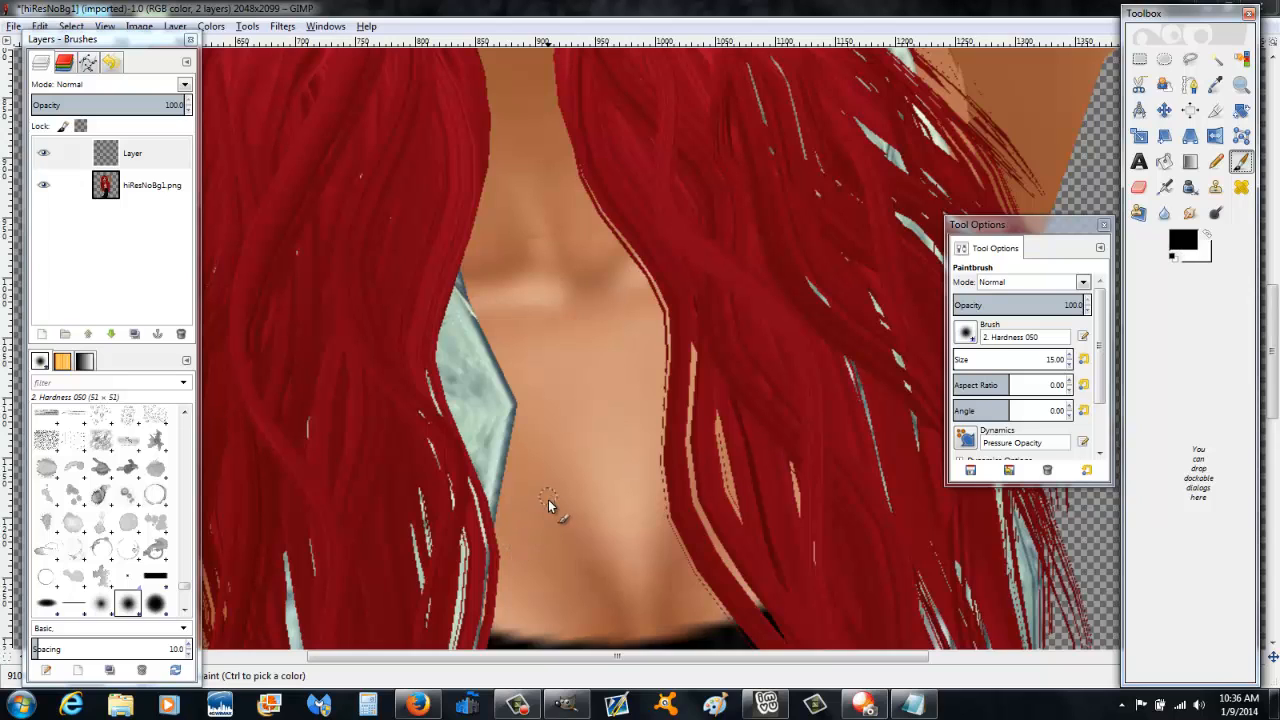
Step: Paint black contour strokes along the inner curves of the chest, a dab on the skin between the hair strands, and a curve under the chin
mouse_move(537, 507)
mouse_down()
mouse_move(618, 620)
mouse_move(672, 562)
mouse_move(678, 627)
mouse_up()
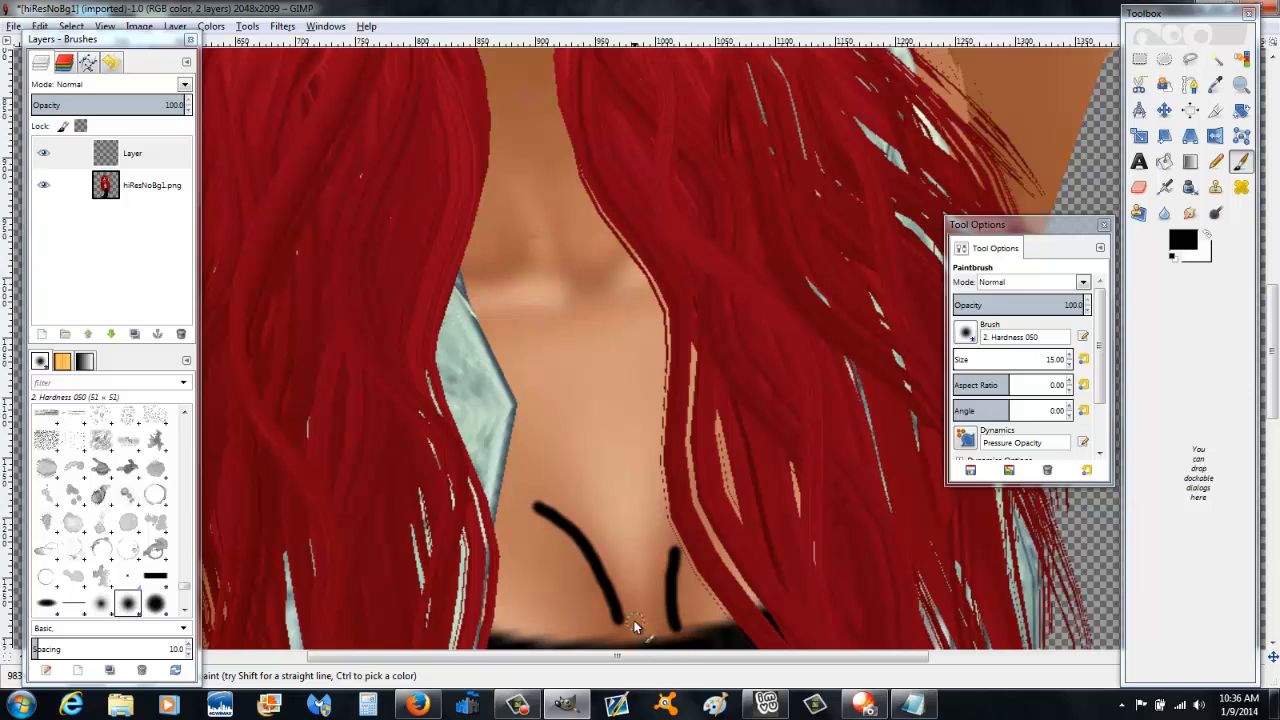
drag(508, 494, 540, 510)
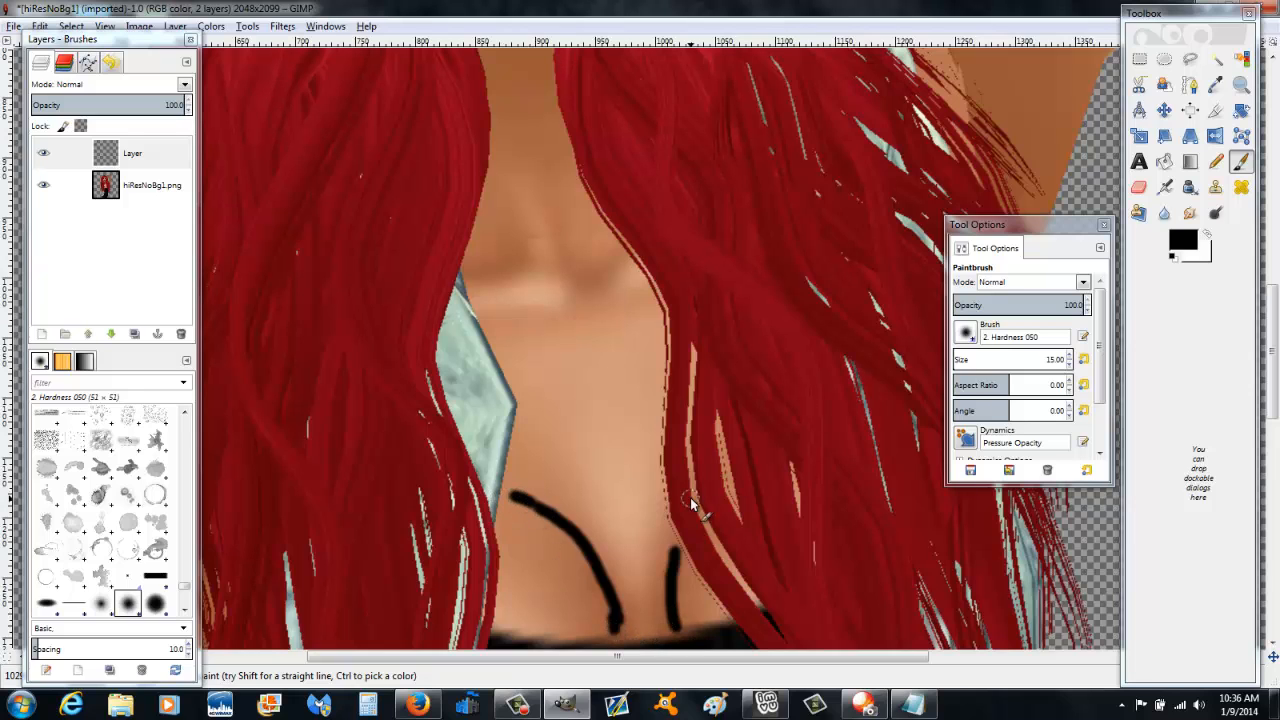
click(692, 496)
scroll(616, 359, up, 3)
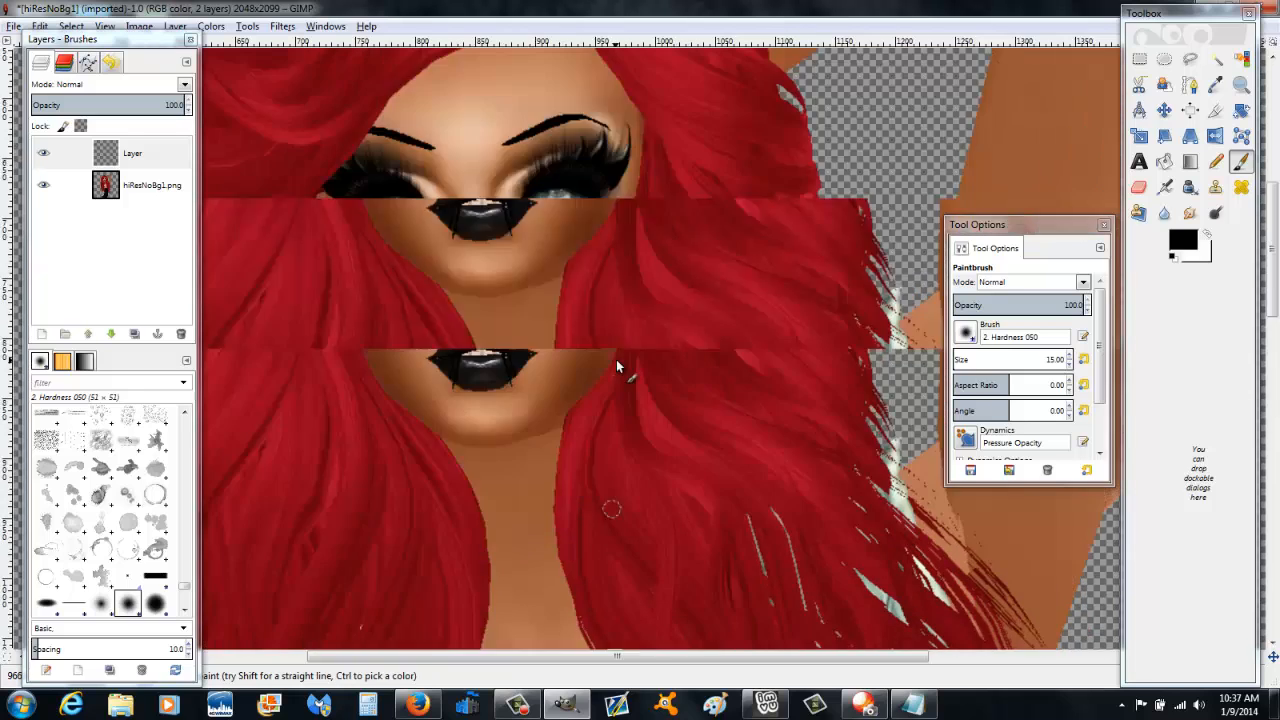
mouse_move(443, 138)
mouse_down()
mouse_move(491, 157)
mouse_move(558, 134)
mouse_up()
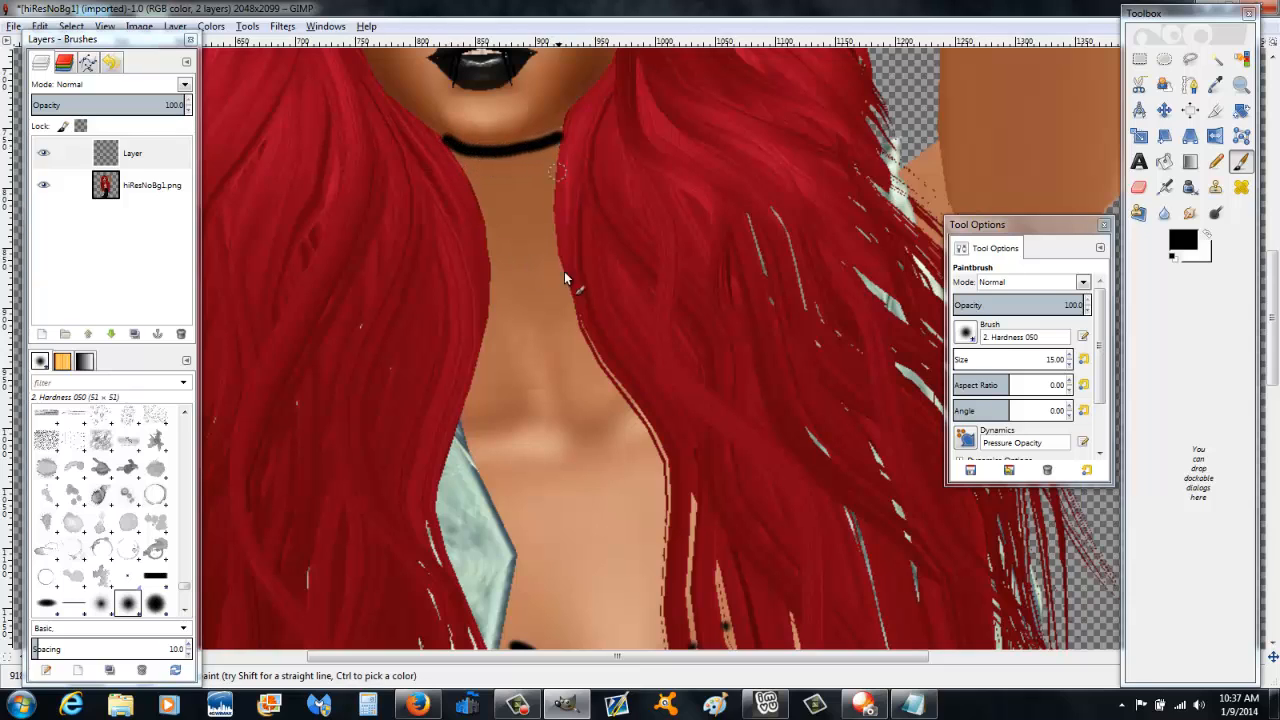
Step: Apply a Gaussian Blur to the contour layer with a horizontal and vertical radius of 25 px
click(314, 27)
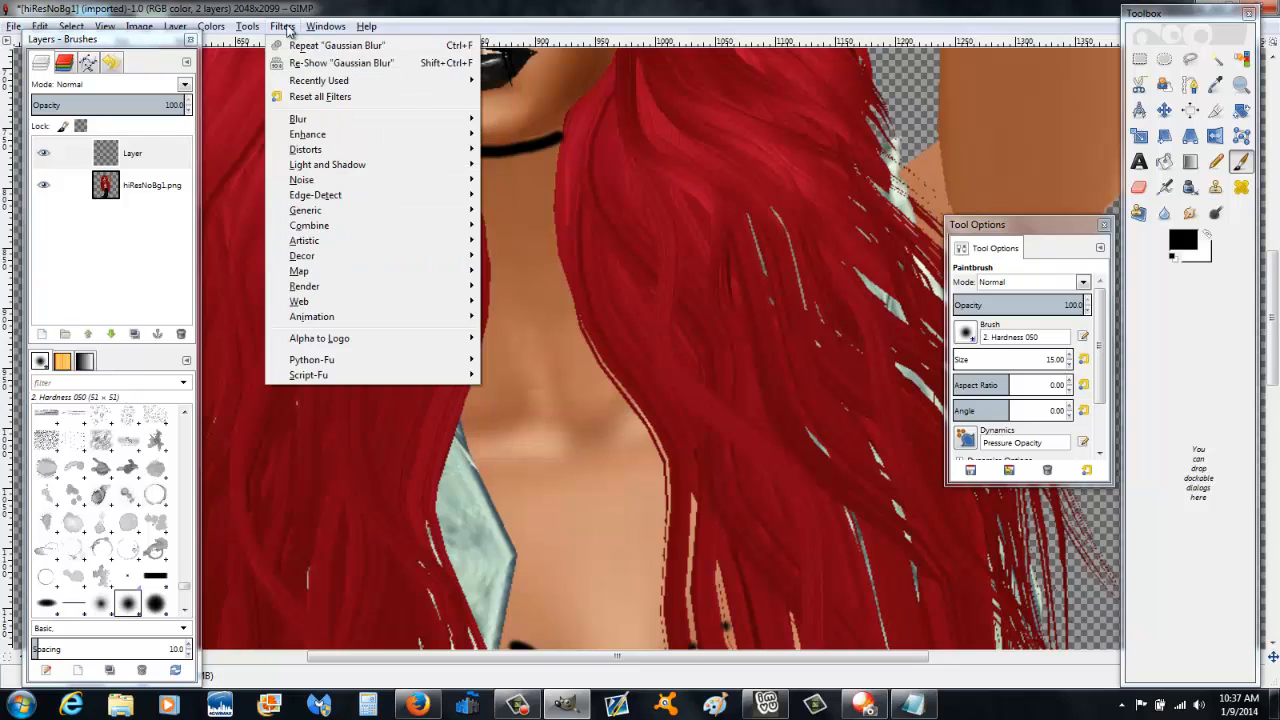
mouse_move(306, 119)
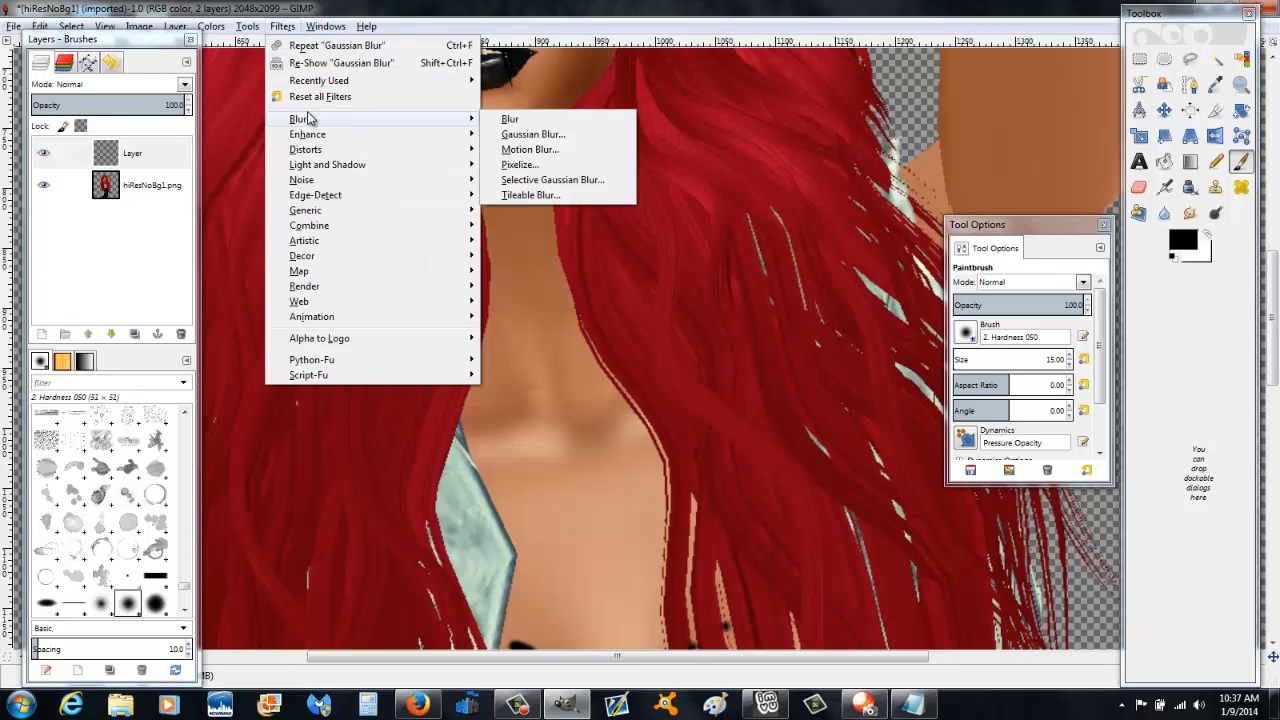
click(523, 138)
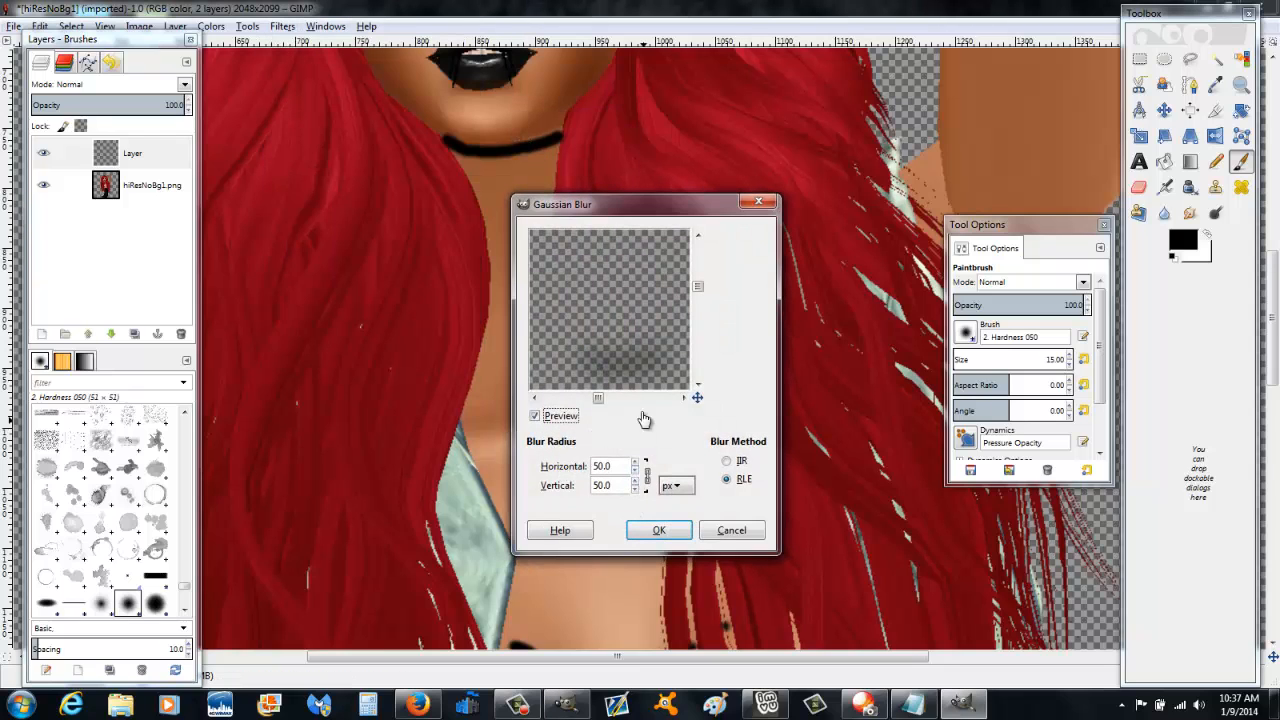
scroll(643, 380, down, 6)
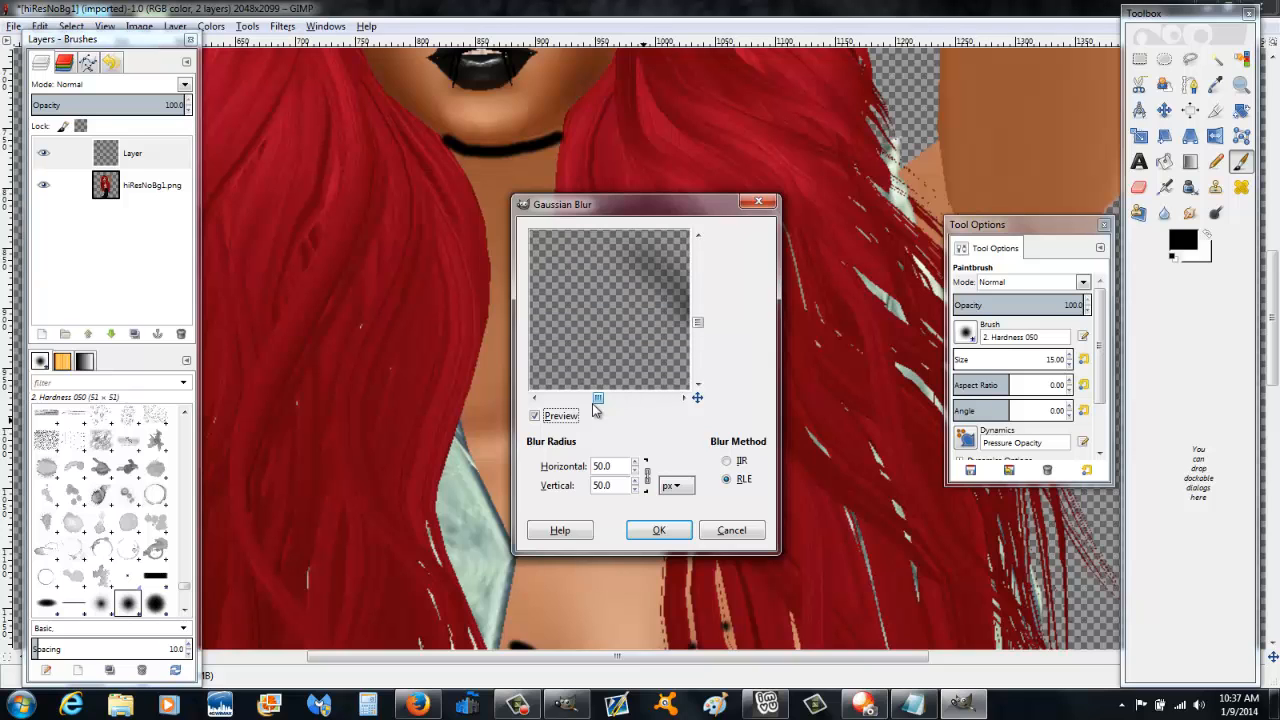
drag(601, 397, 608, 398)
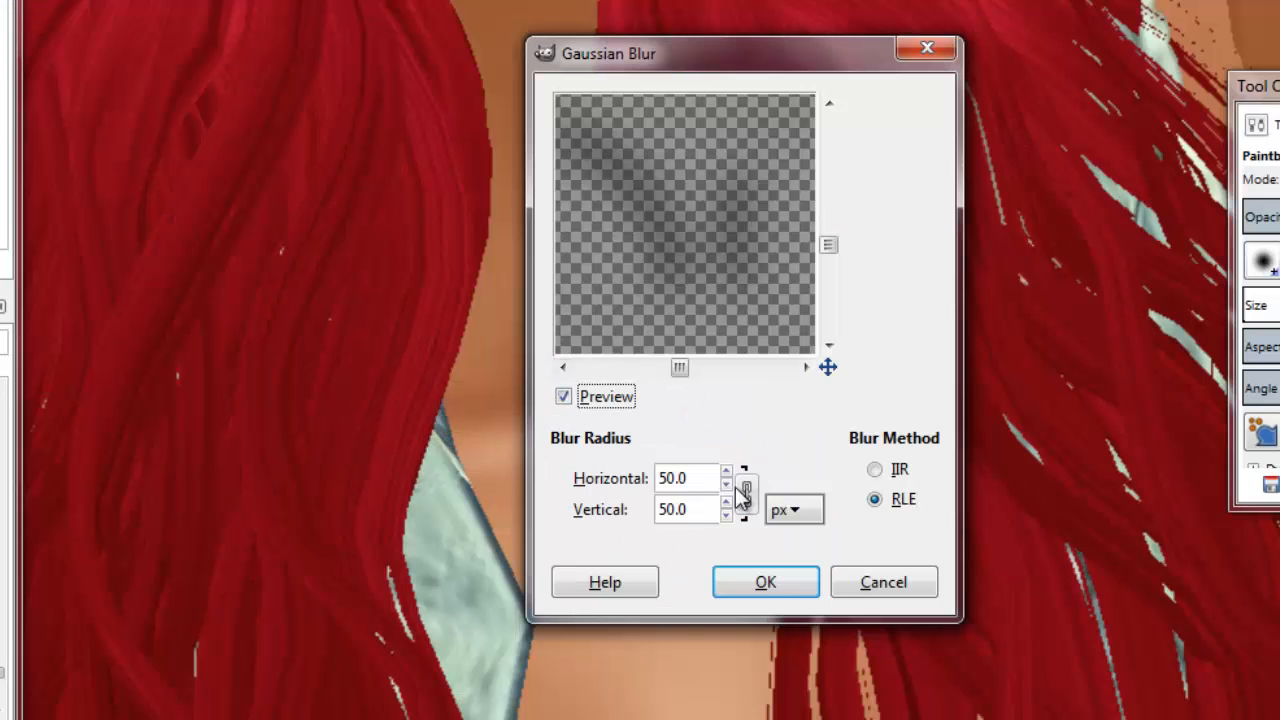
click(634, 470)
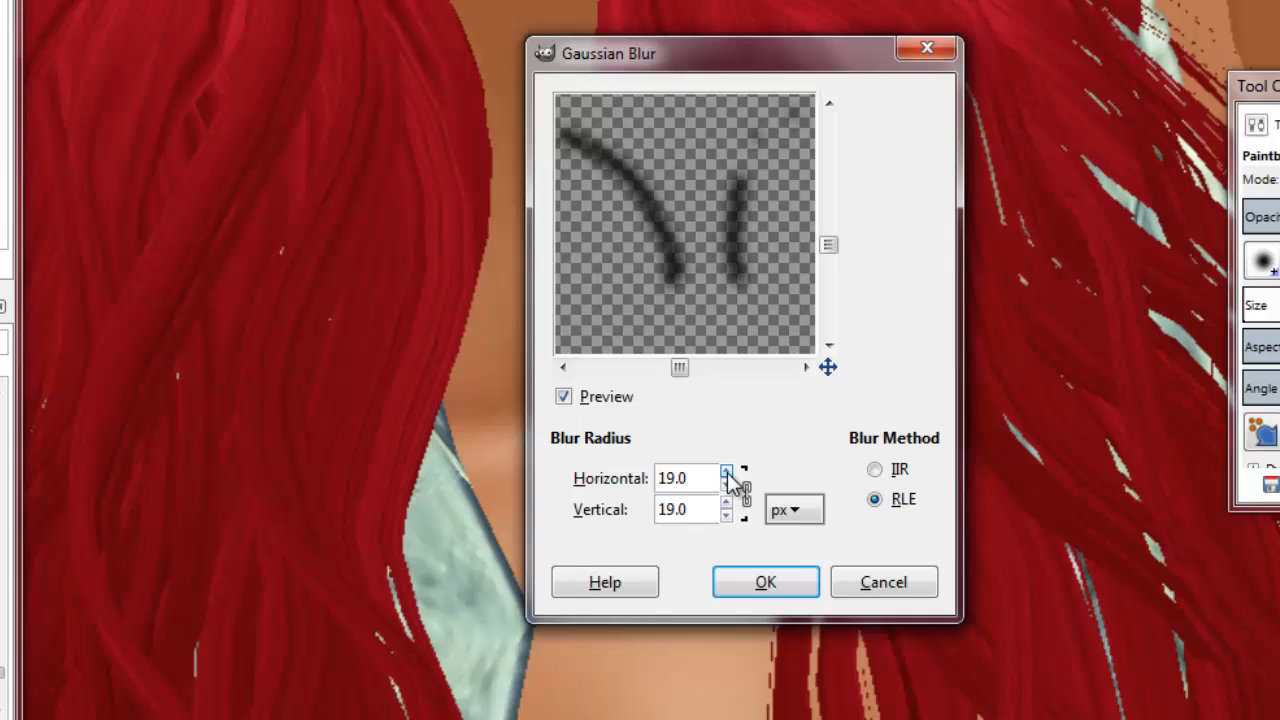
click(729, 474)
click(727, 473)
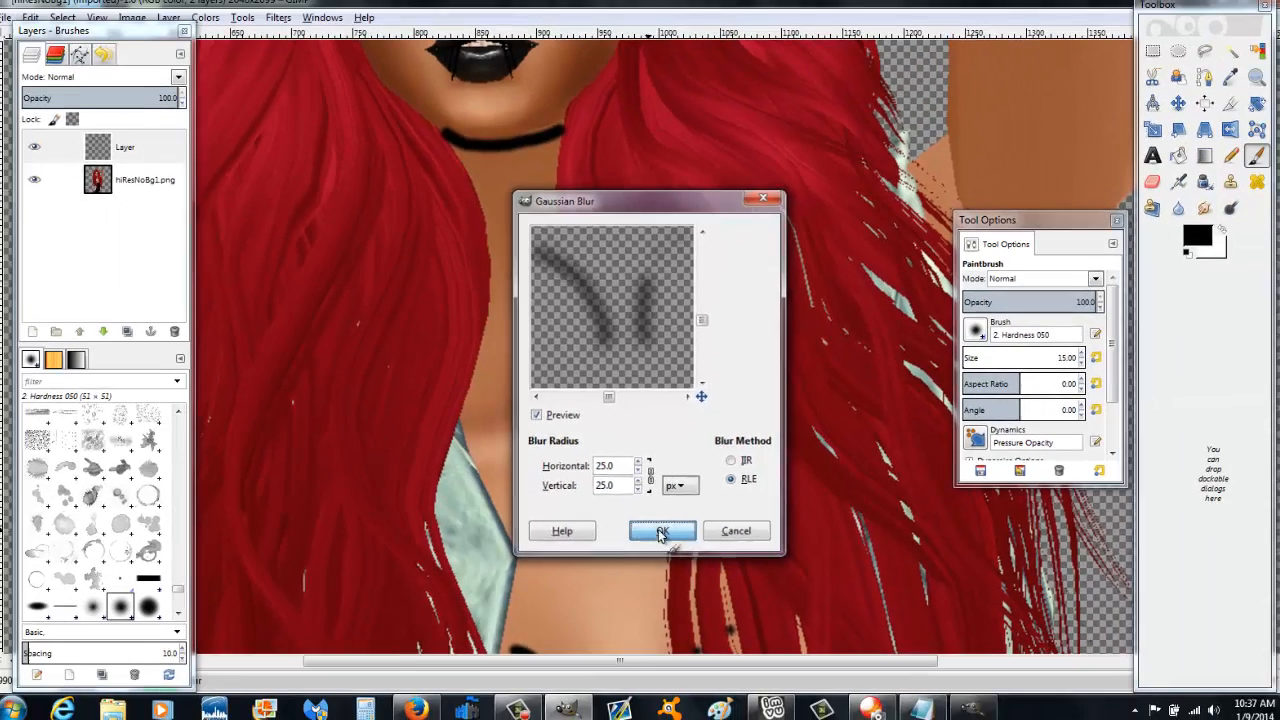
click(765, 582)
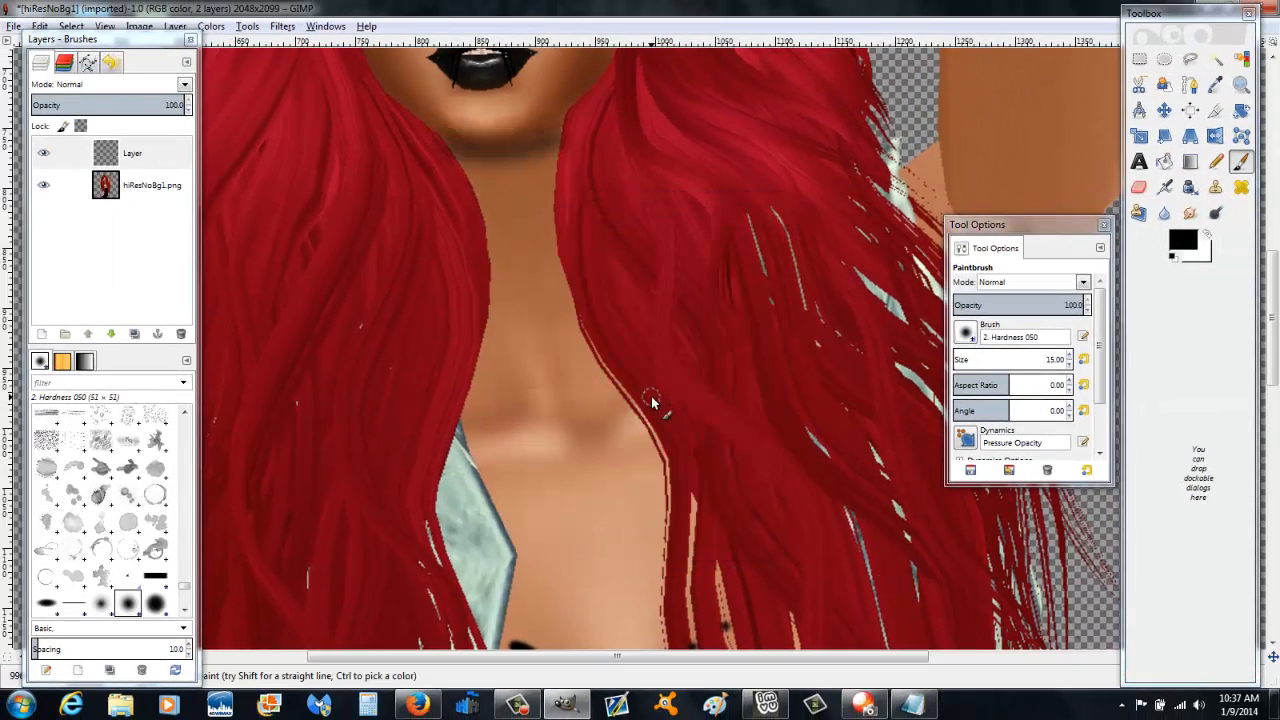
Step: Set the blurred contour layer's blend mode to Overlay and switch to the Smudge tool
scroll(651, 396, down, 5)
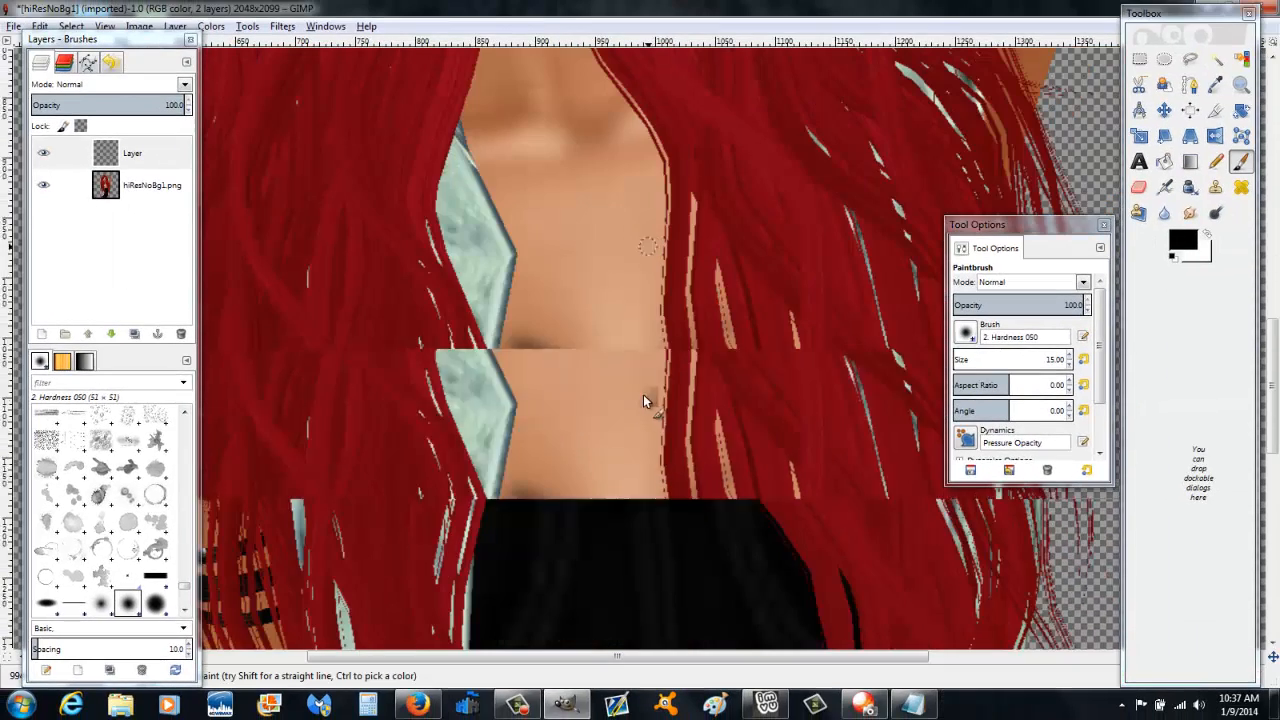
click(185, 86)
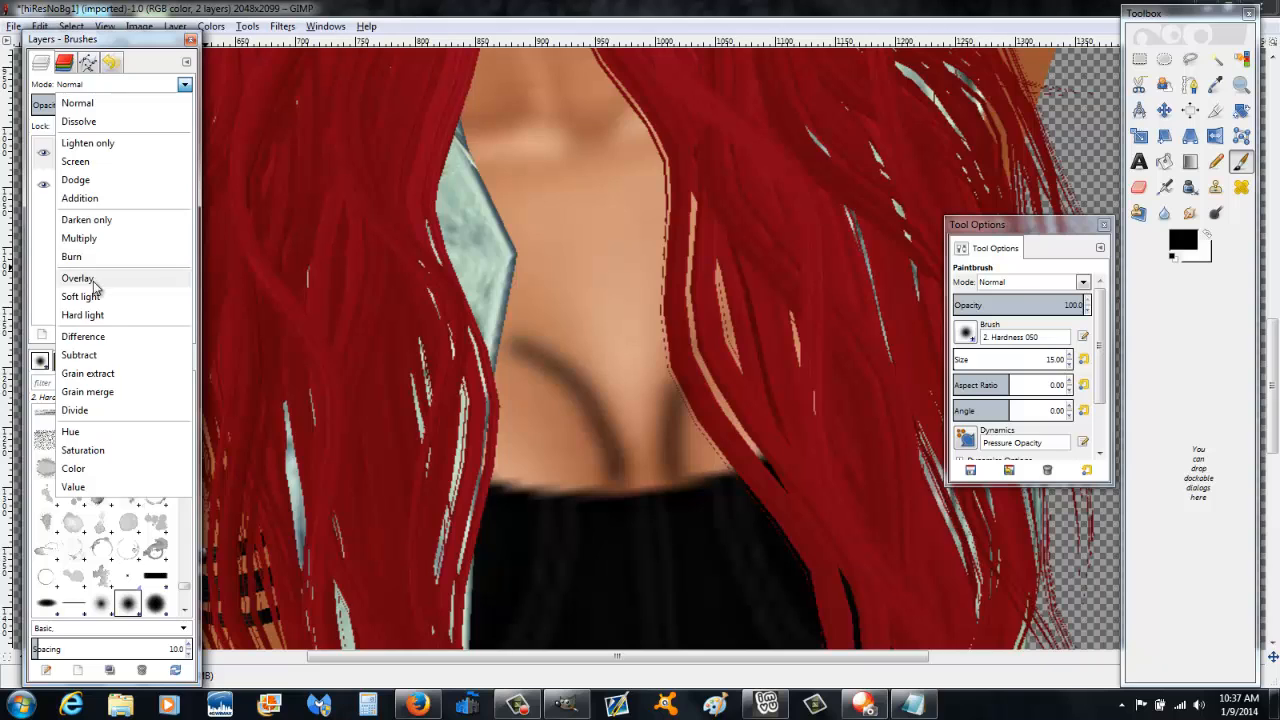
click(97, 285)
click(1190, 212)
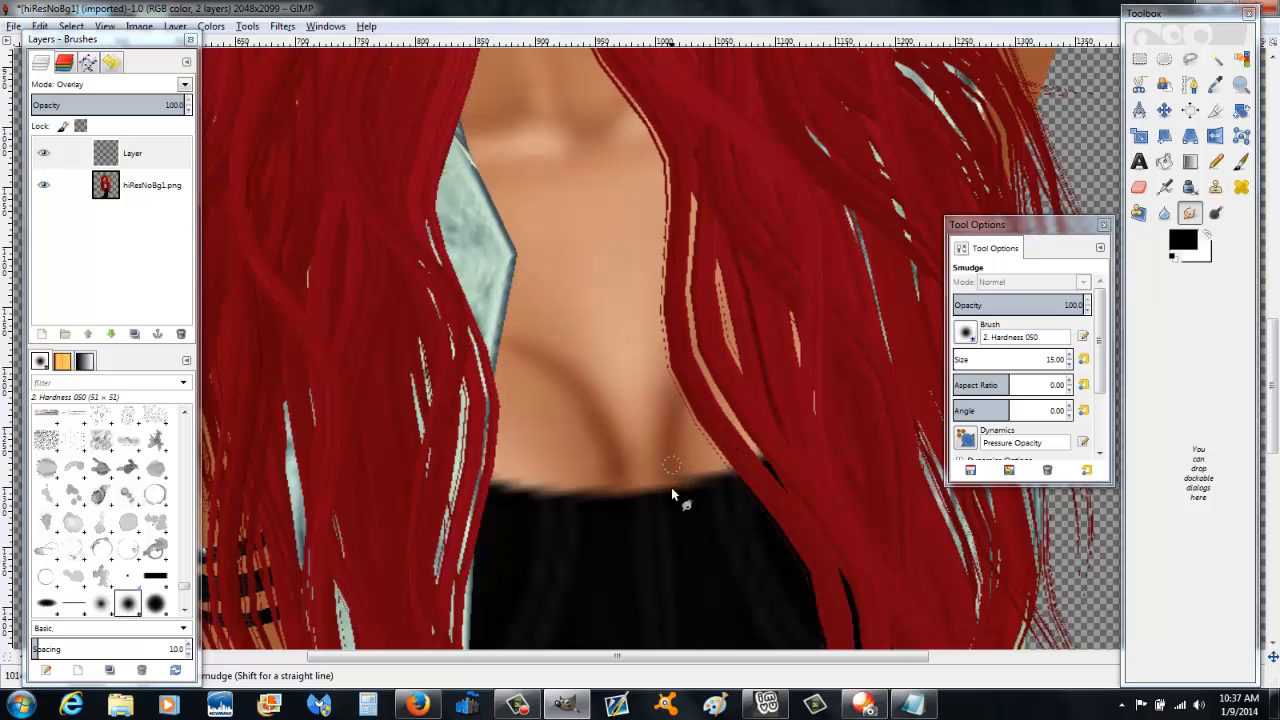
Step: Lower the contour layer's opacity to soften the shading on the chest and under the chin
scroll(617, 400, up, 5)
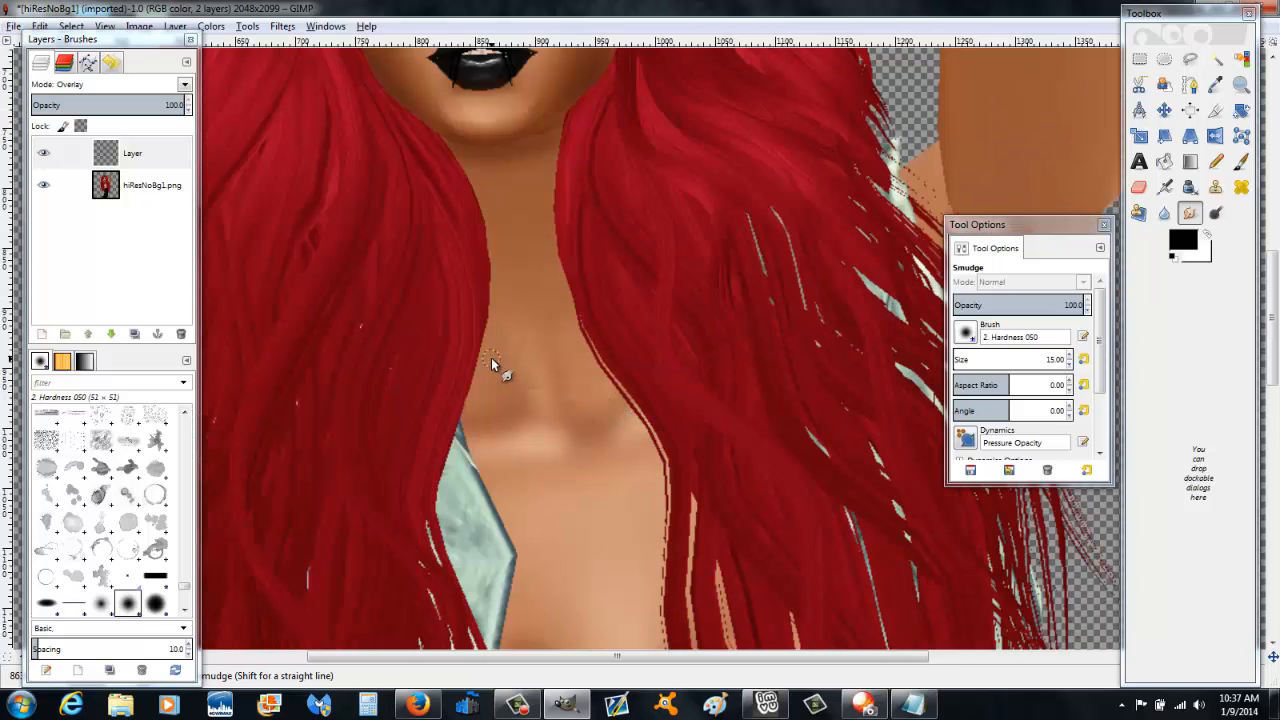
scroll(491, 357, up, 3)
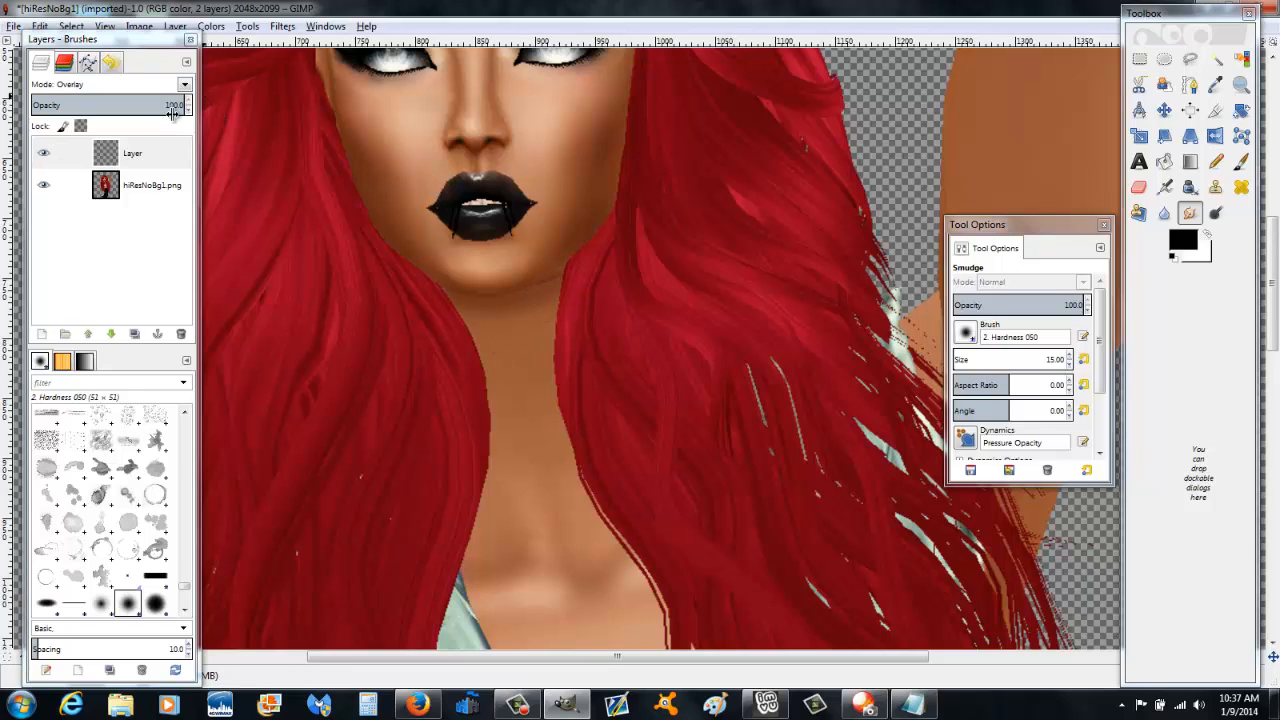
drag(135, 110, 107, 110)
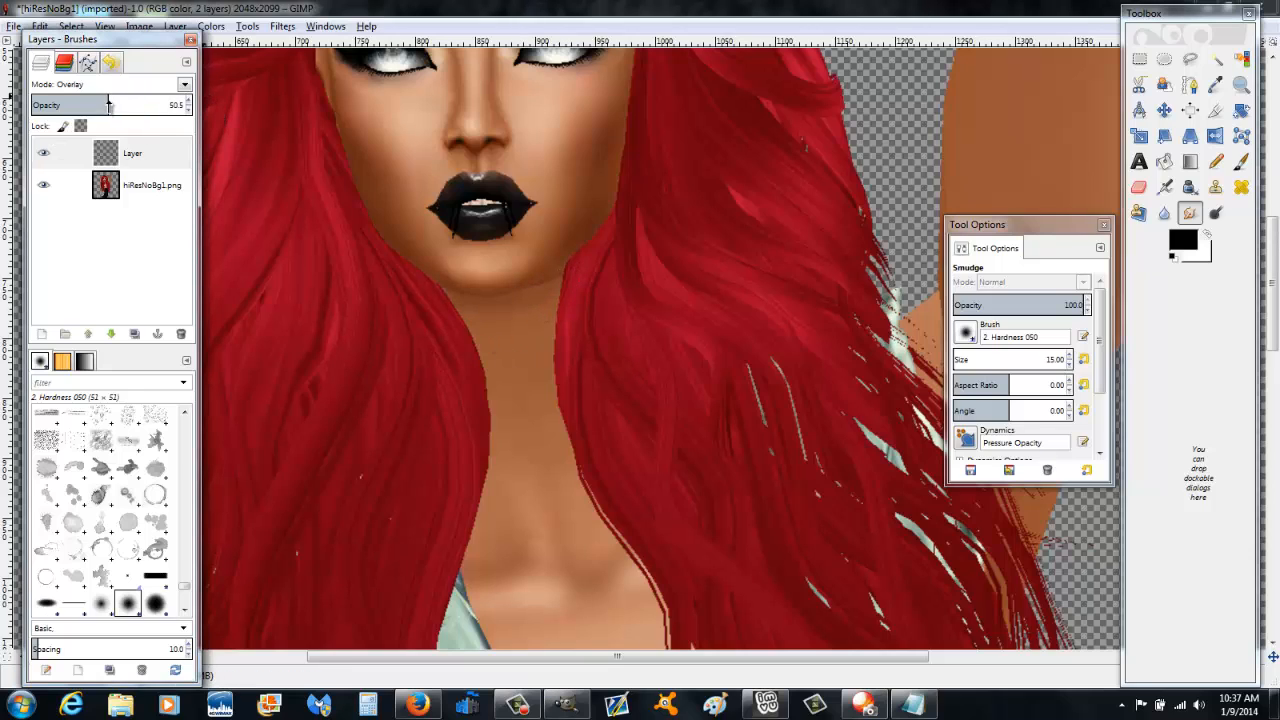
scroll(468, 275, down, 8)
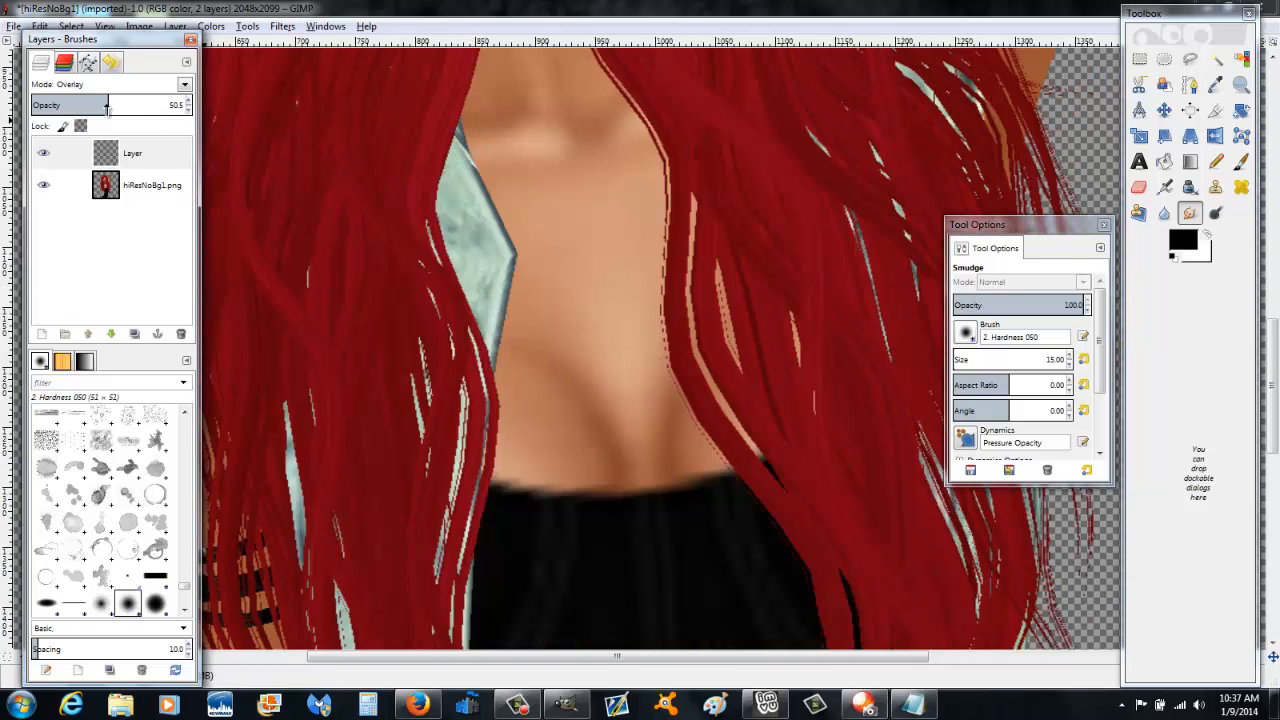
mouse_move(95, 105)
mouse_down()
mouse_move(83, 105)
mouse_move(98, 108)
mouse_up()
Step: Add a transparent layer and paint black contour strokes around the throat hollow and below the collarbone
click(41, 333)
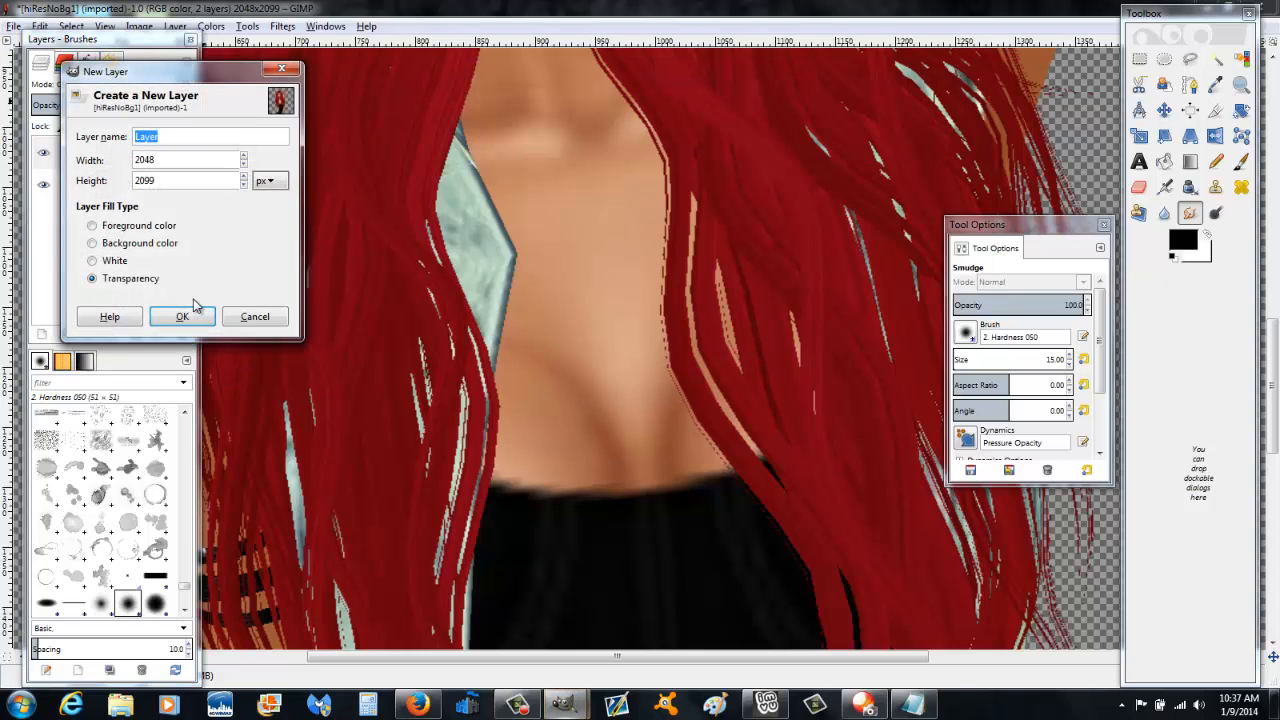
click(183, 316)
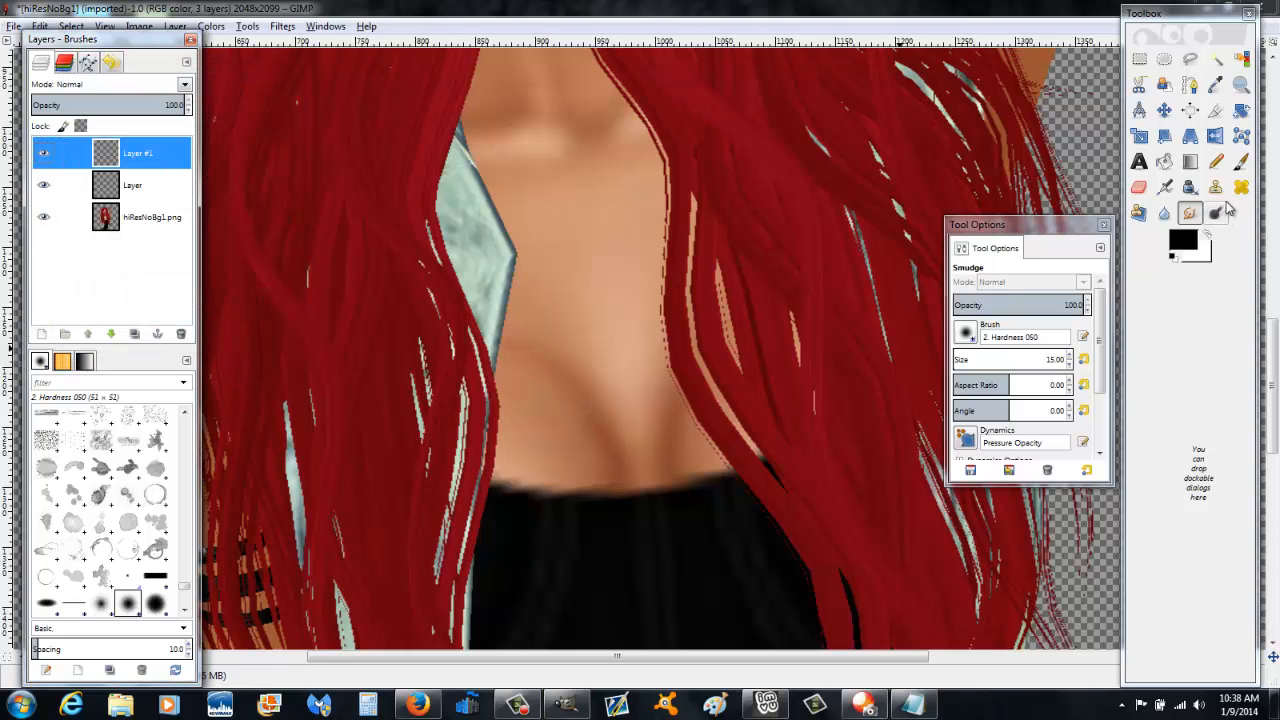
click(1240, 161)
scroll(663, 306, up, 5)
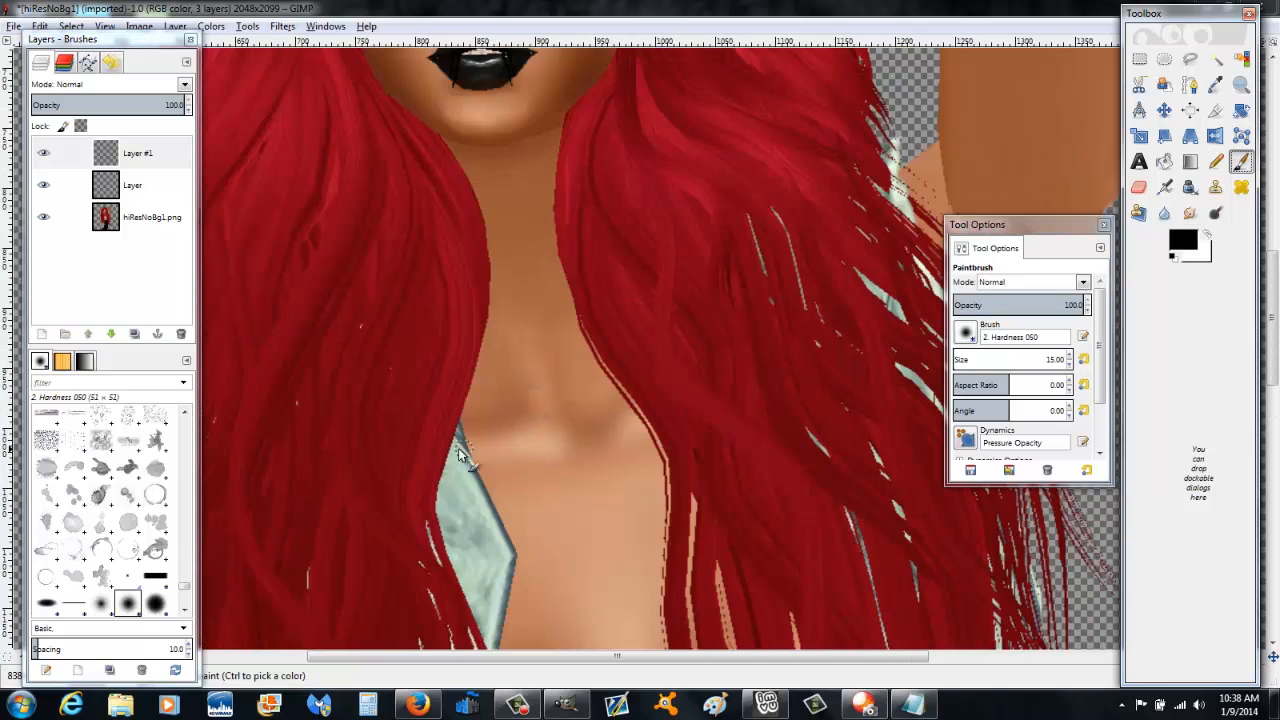
drag(487, 466, 566, 461)
mouse_move(553, 347)
mouse_down()
mouse_move(576, 430)
mouse_move(600, 430)
mouse_move(598, 364)
mouse_up()
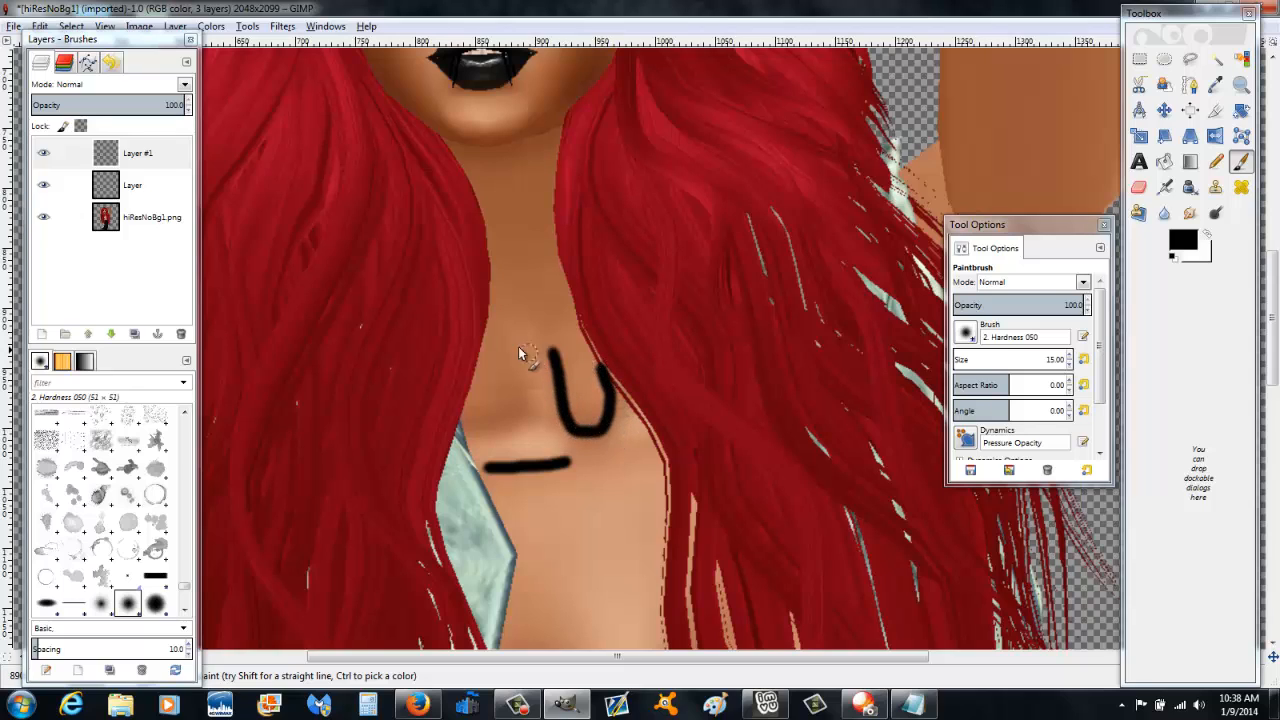
drag(505, 421, 473, 434)
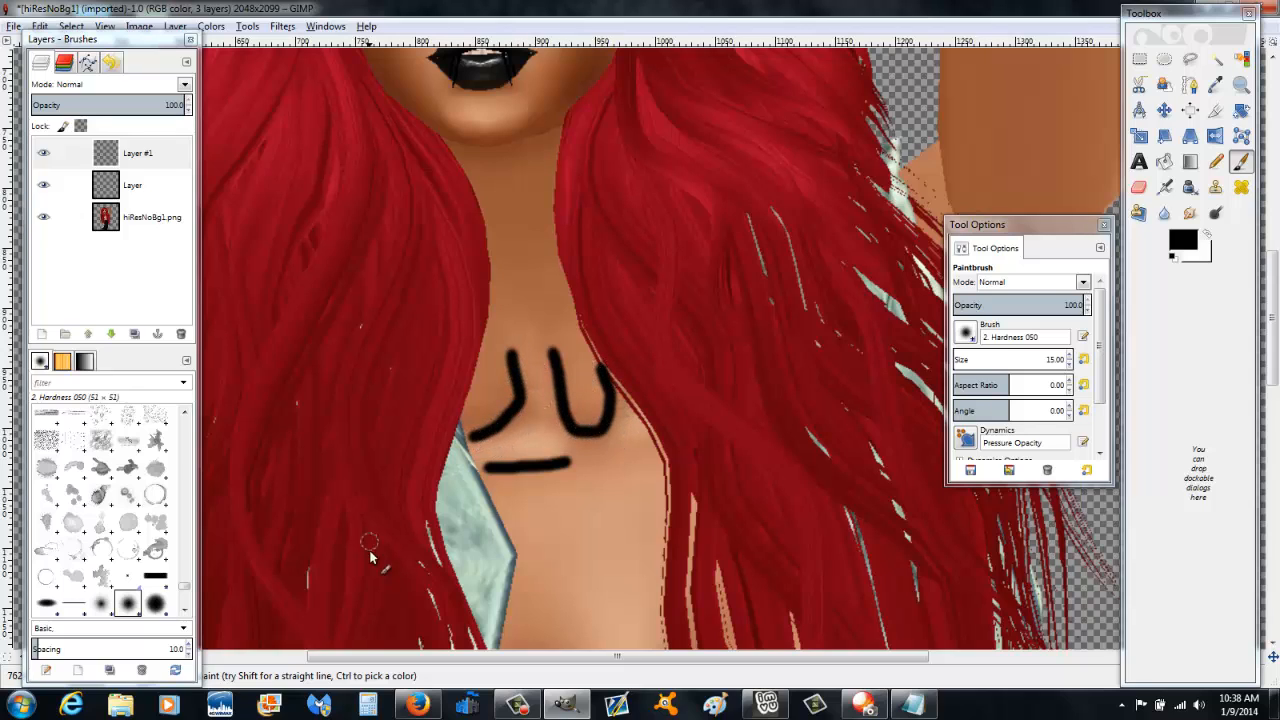
Step: Erase and repaint the contour stroke on one side of the throat hollow, then extend and connect the black collarbone lines
click(1139, 187)
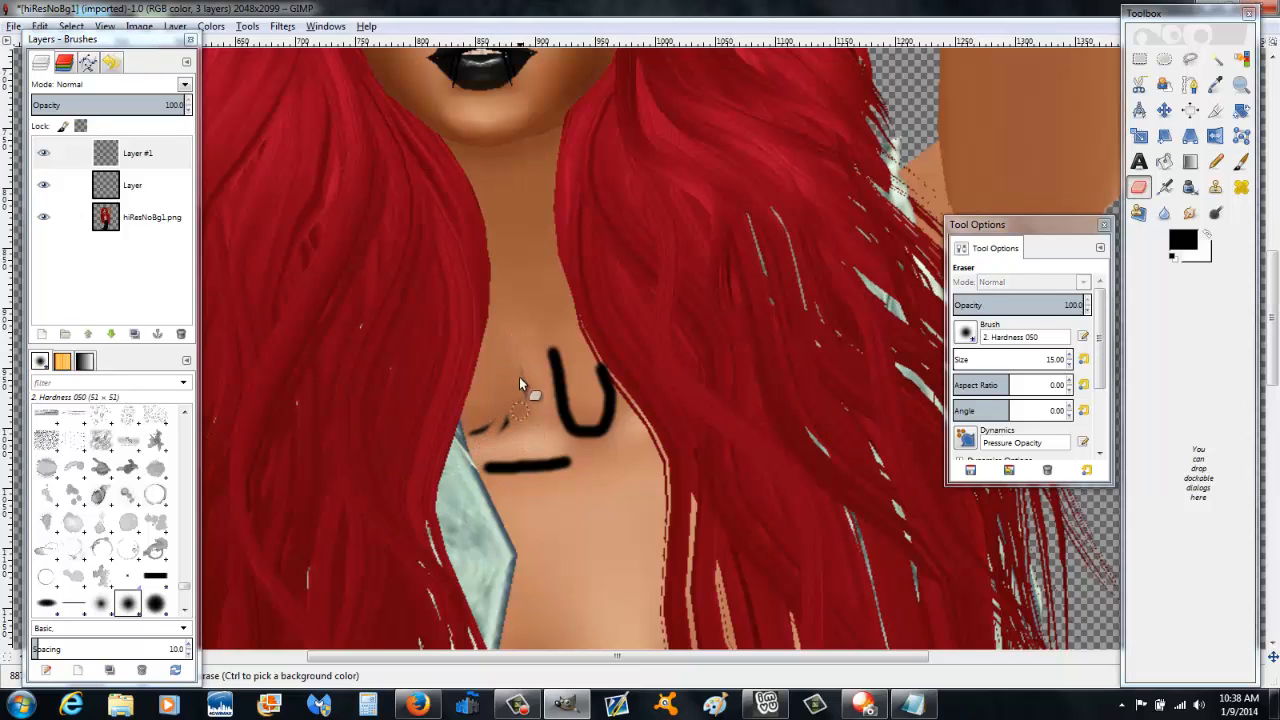
mouse_move(519, 377)
mouse_down()
mouse_move(525, 424)
mouse_move(507, 451)
mouse_move(486, 432)
mouse_move(472, 446)
mouse_move(516, 419)
mouse_up()
click(1240, 160)
drag(509, 335, 516, 423)
drag(610, 450, 654, 440)
drag(491, 468, 483, 470)
click(569, 438)
drag(569, 440, 569, 462)
drag(599, 435, 611, 451)
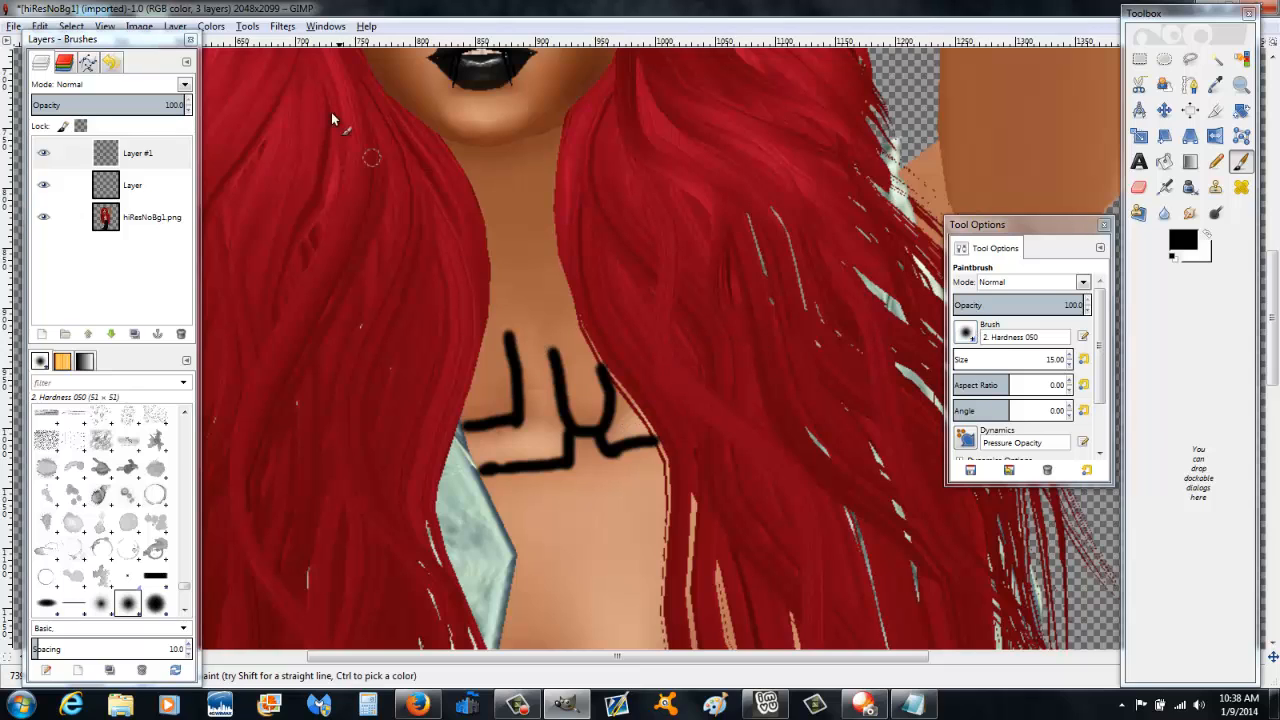
Step: Apply a Gaussian Blur to the collarbone contour layer with a horizontal and vertical radius of 25 px
click(282, 27)
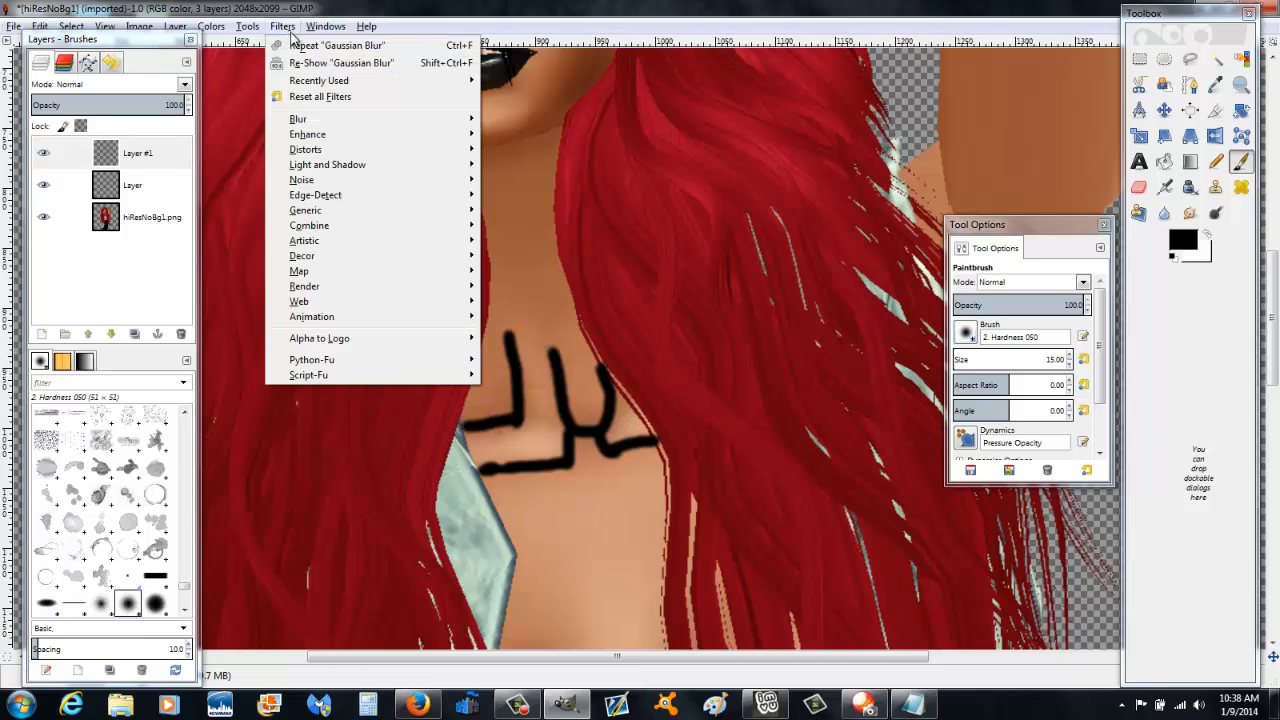
mouse_move(375, 120)
click(576, 140)
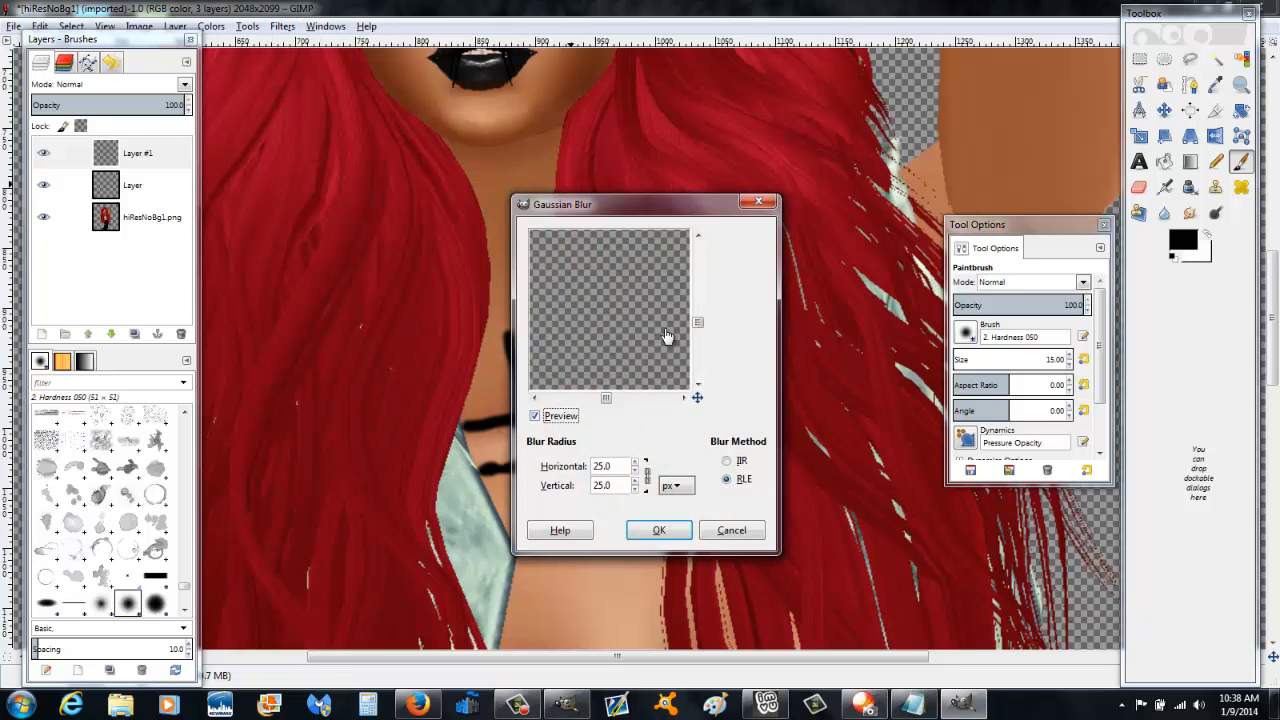
drag(667, 336, 603, 399)
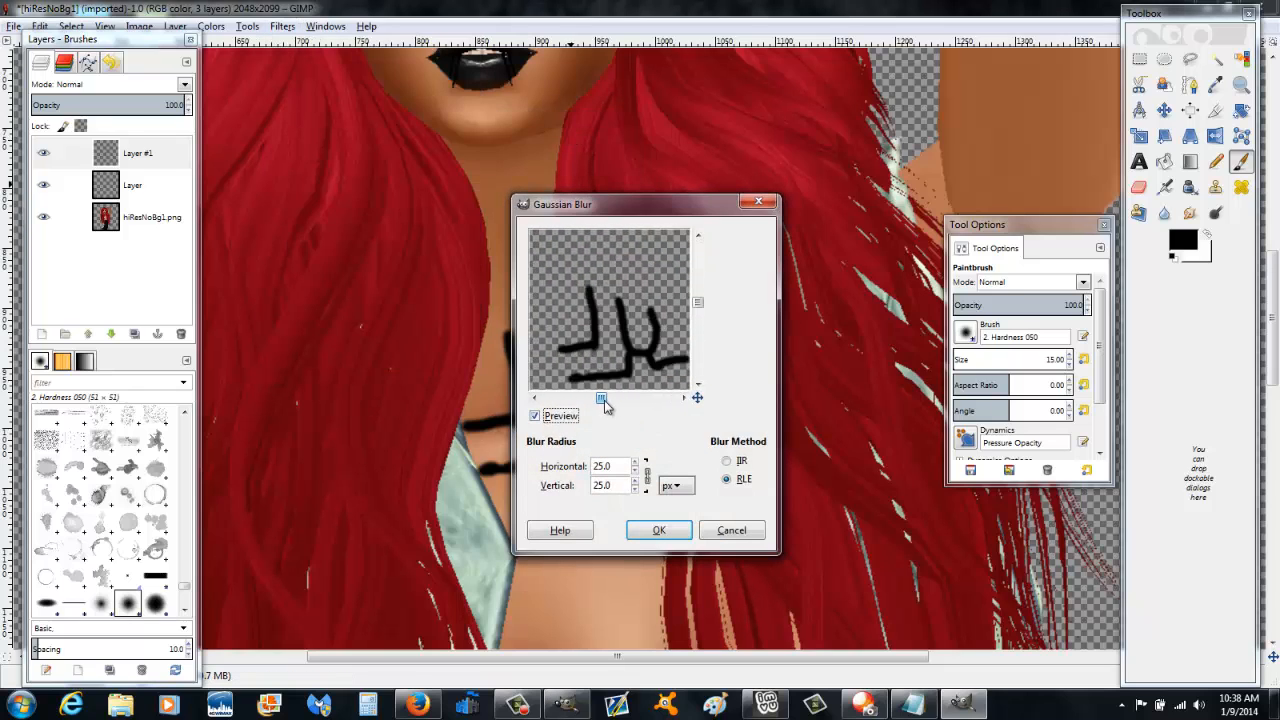
click(660, 531)
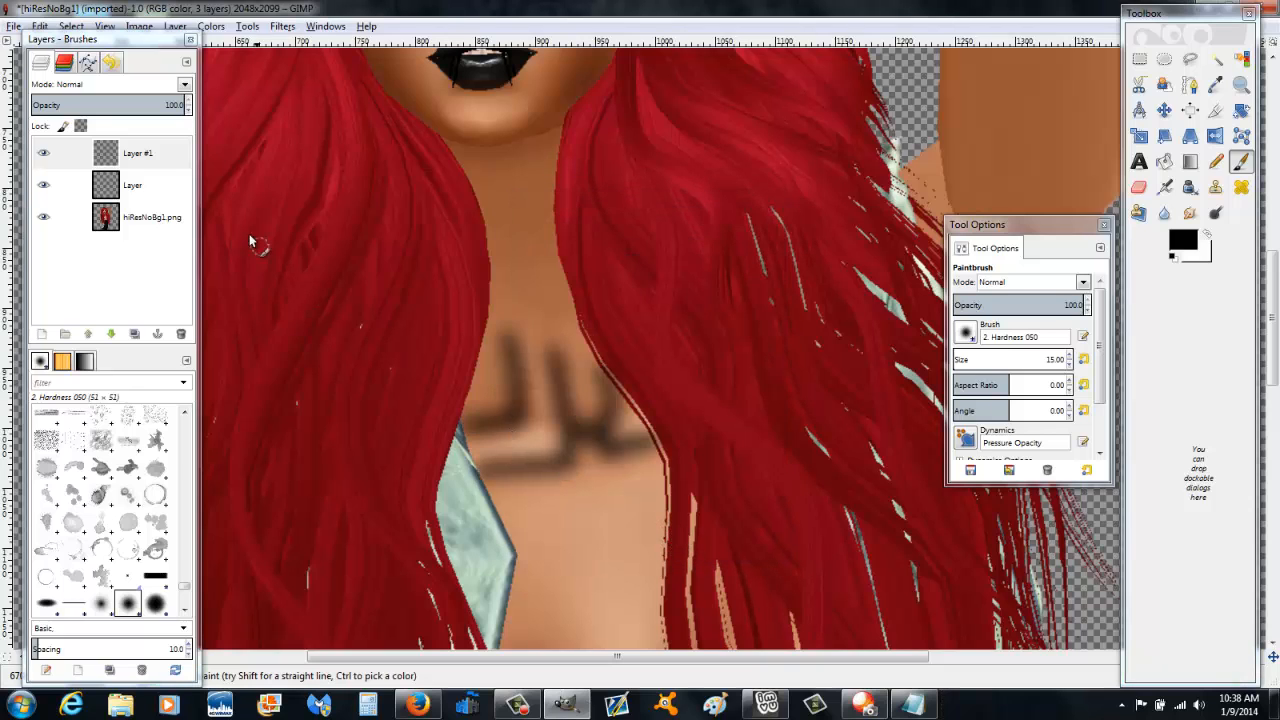
Step: Set the blurred collarbone layer's blend mode to Overlay and smudge the shading at the base of the neck
click(184, 88)
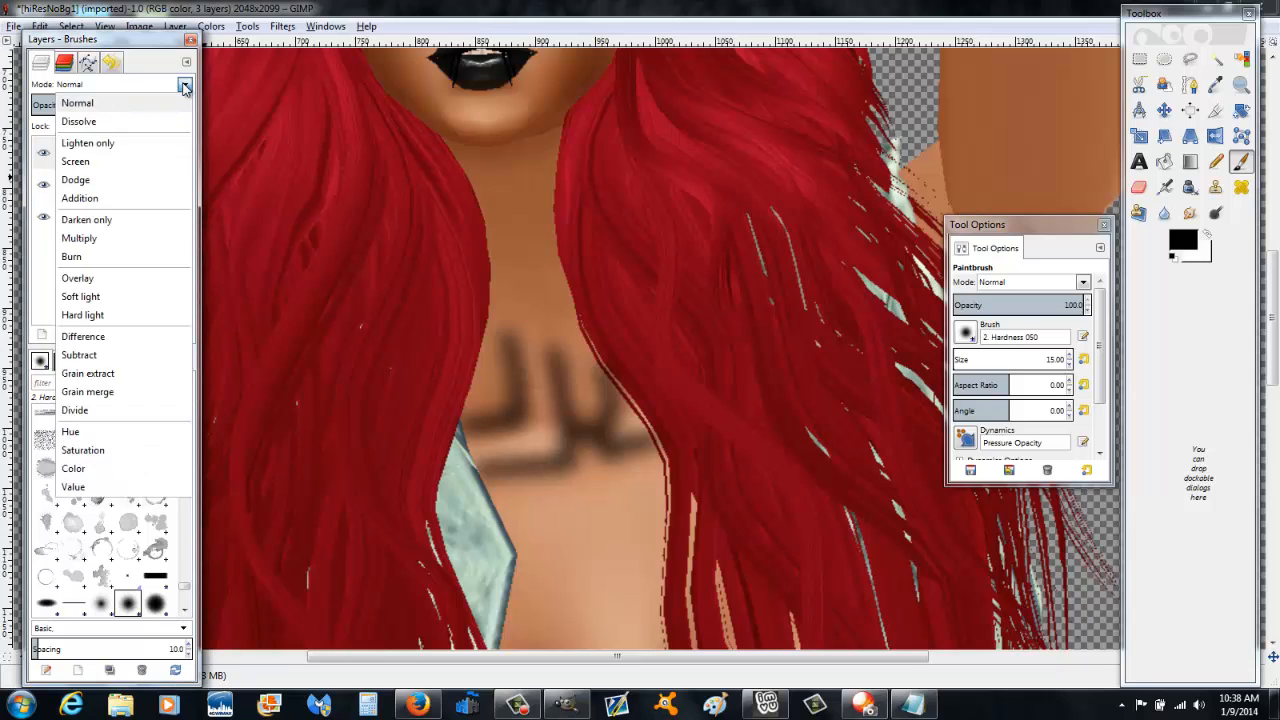
click(123, 288)
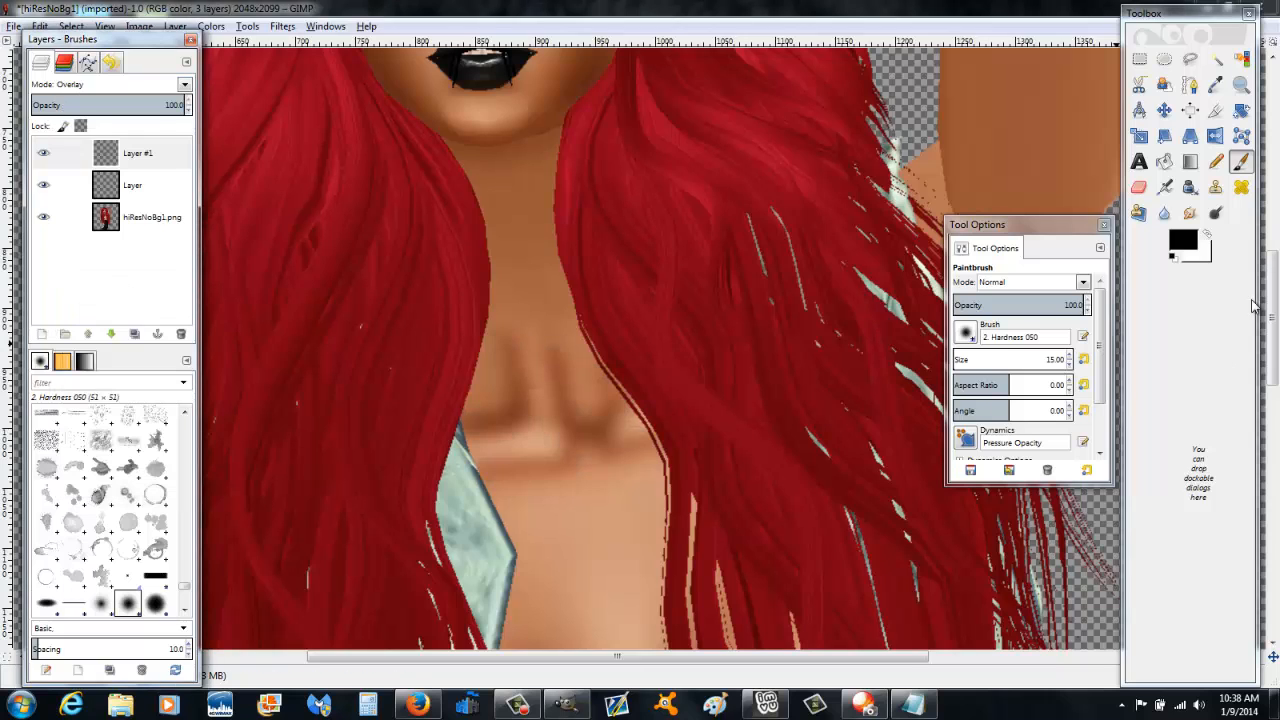
click(1189, 212)
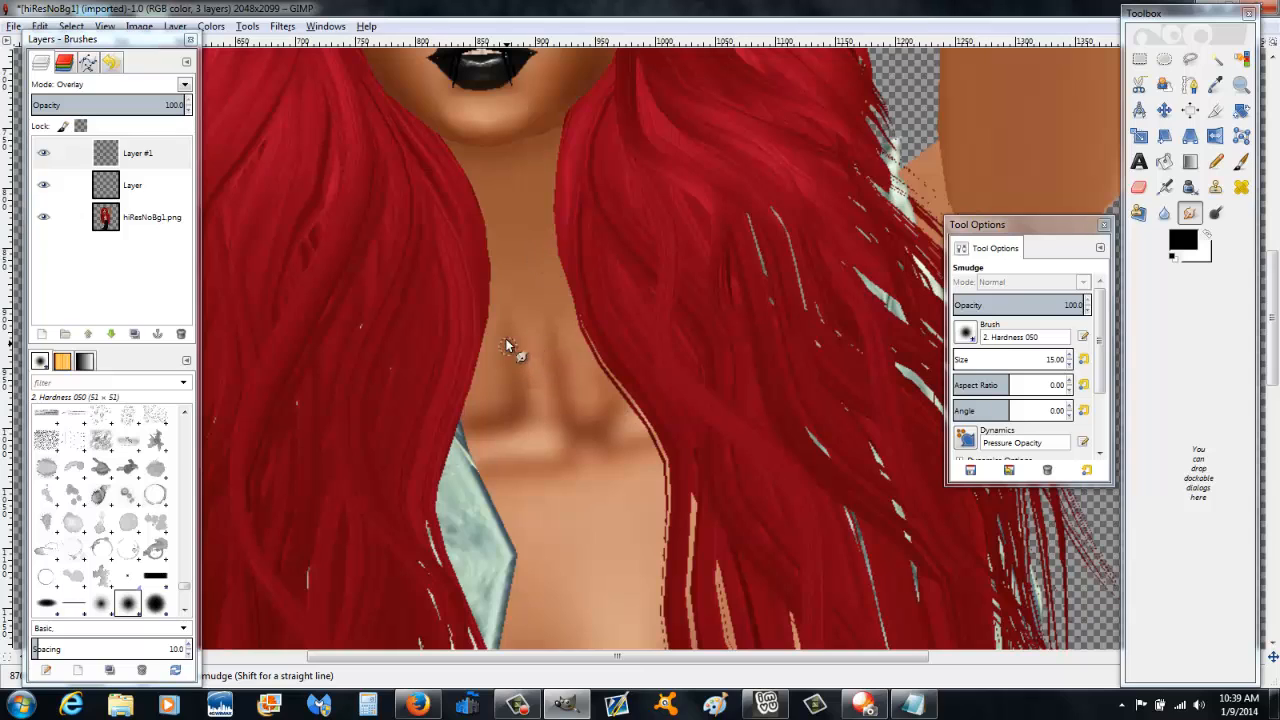
Step: Lower the chest contour layer's opacity to 22.4 and the collarbone contour layer's opacity to 47.4
click(1241, 84)
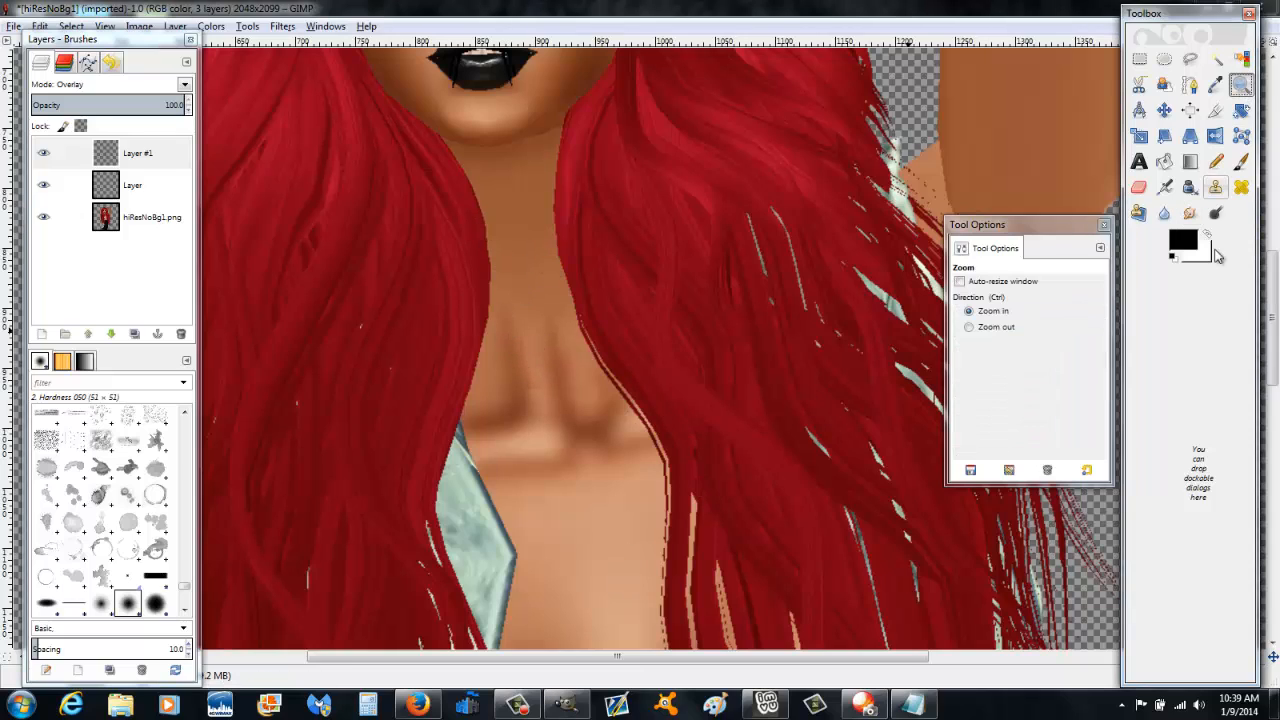
click(968, 327)
click(716, 419)
click(717, 419)
click(717, 419)
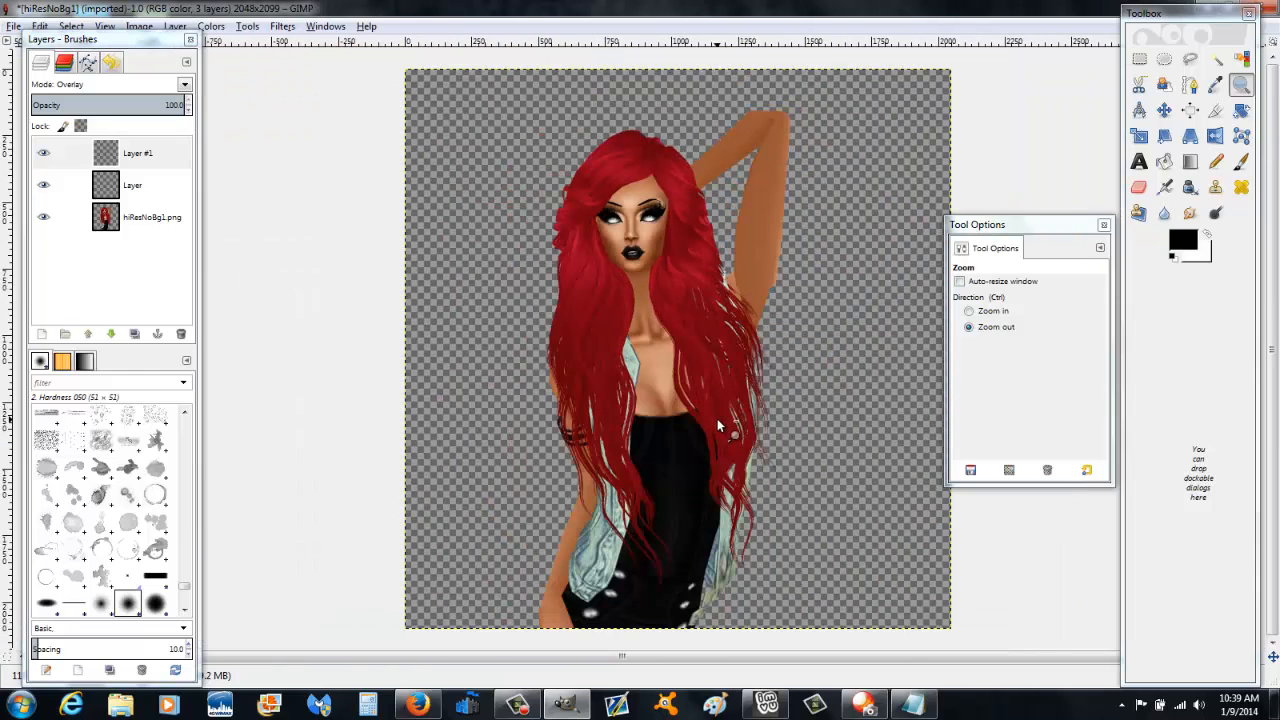
click(1005, 312)
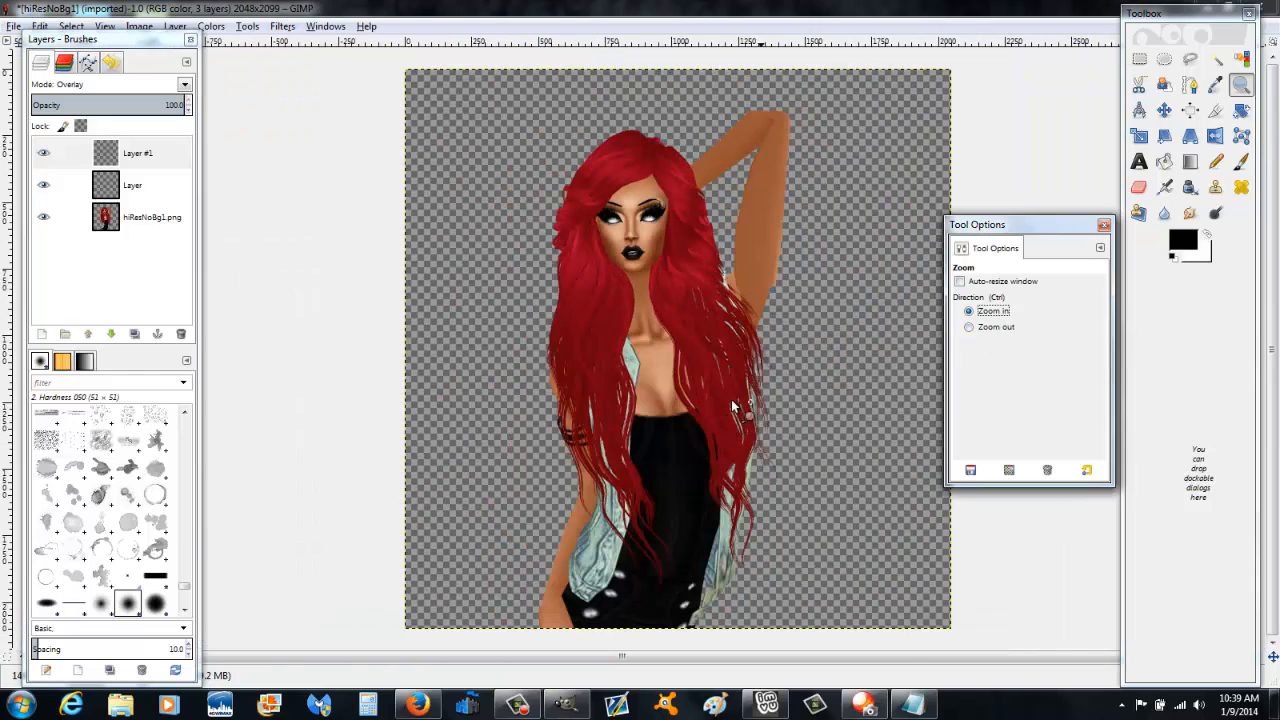
click(725, 408)
click(66, 185)
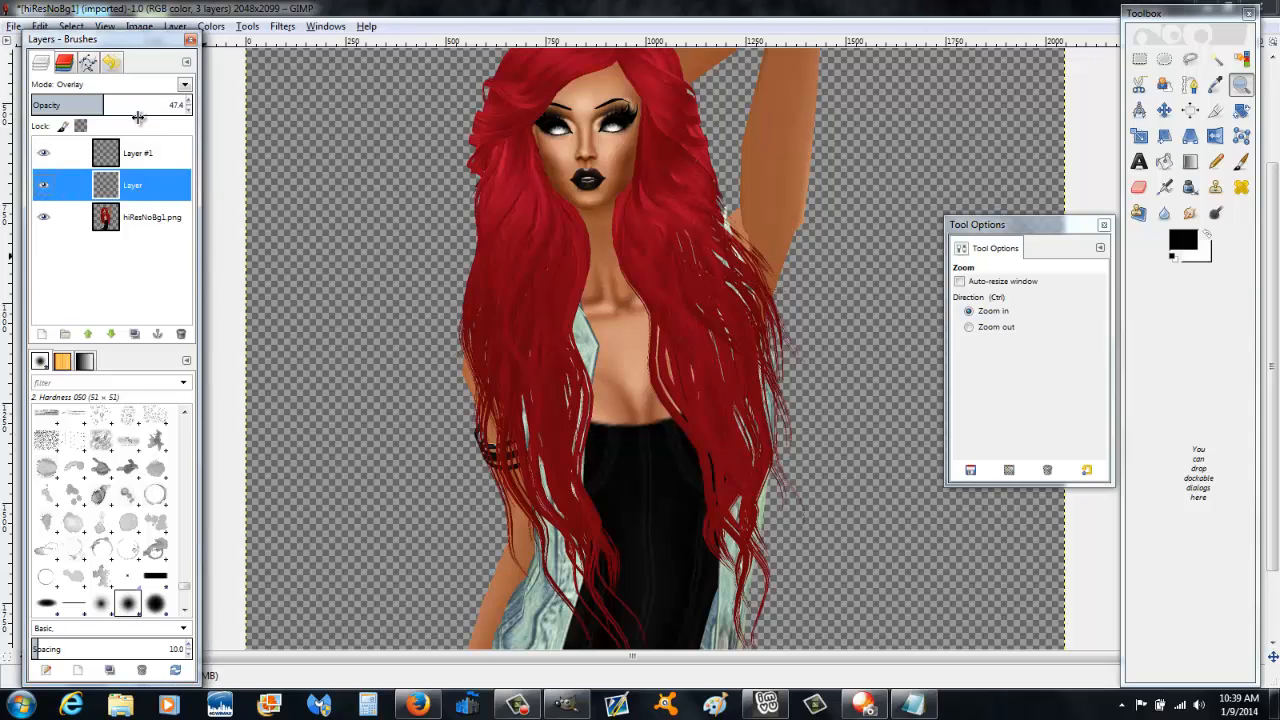
drag(140, 112, 77, 114)
click(75, 153)
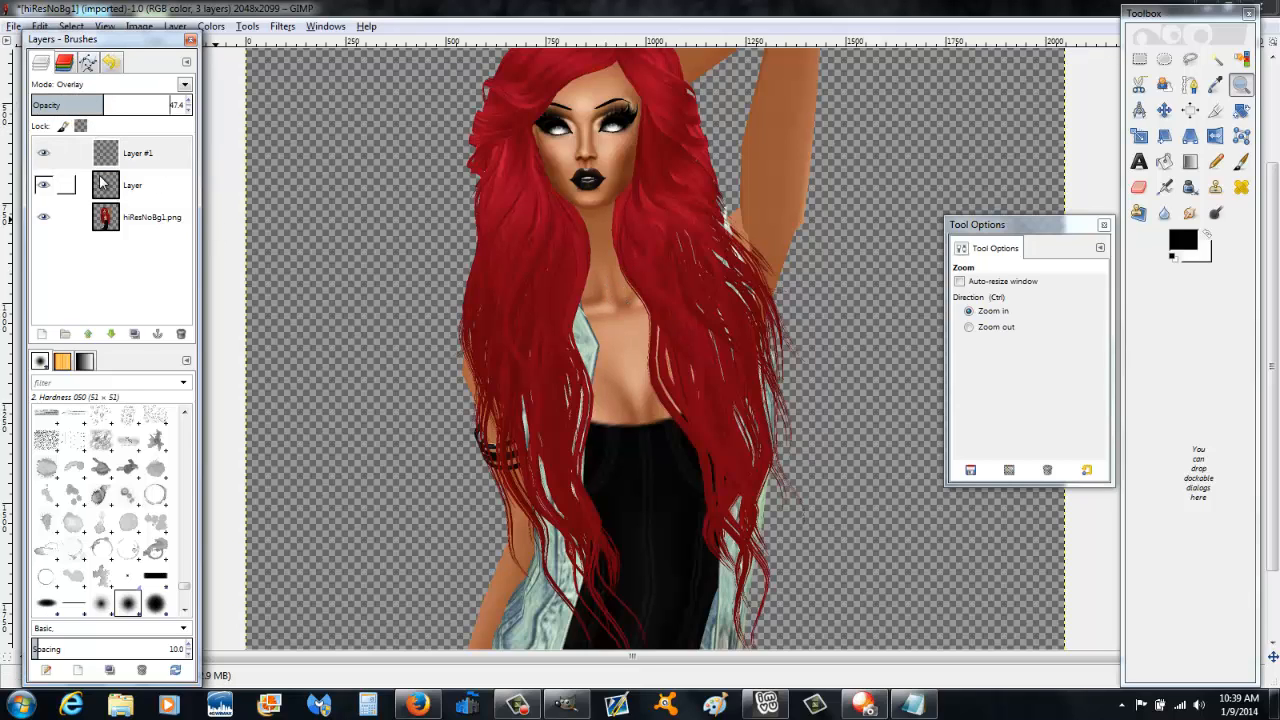
click(155, 192)
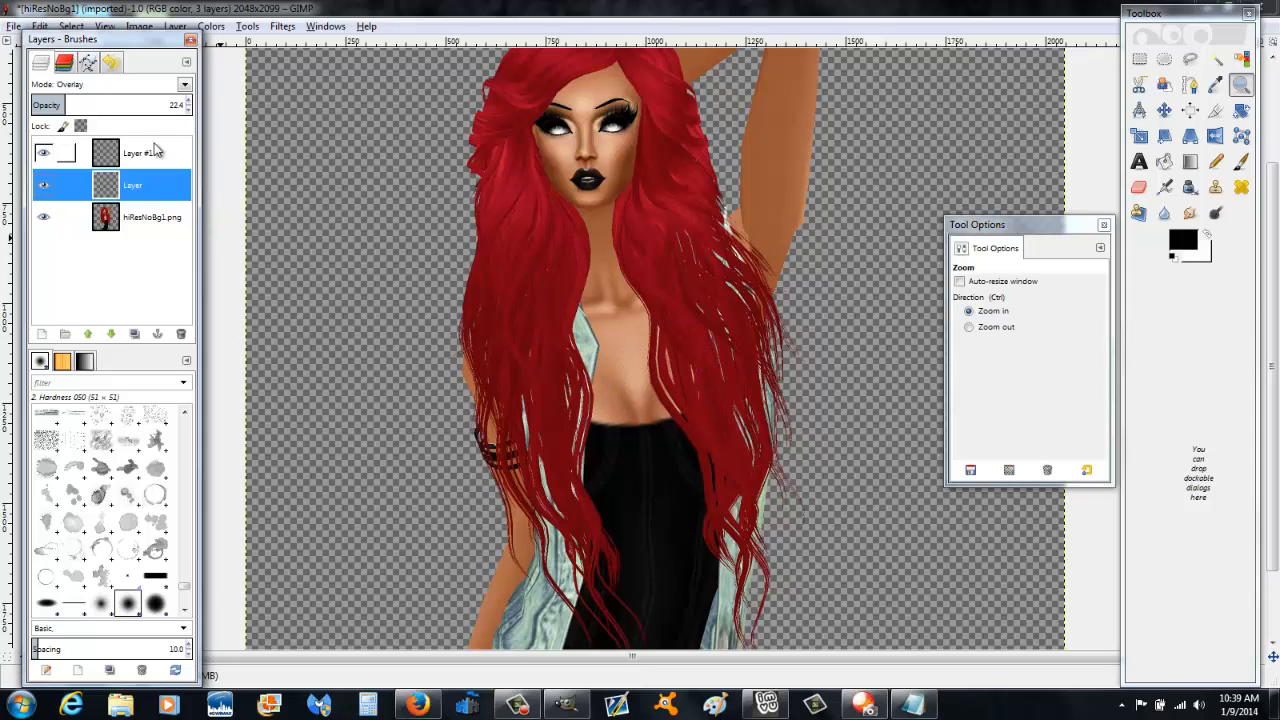
click(140, 153)
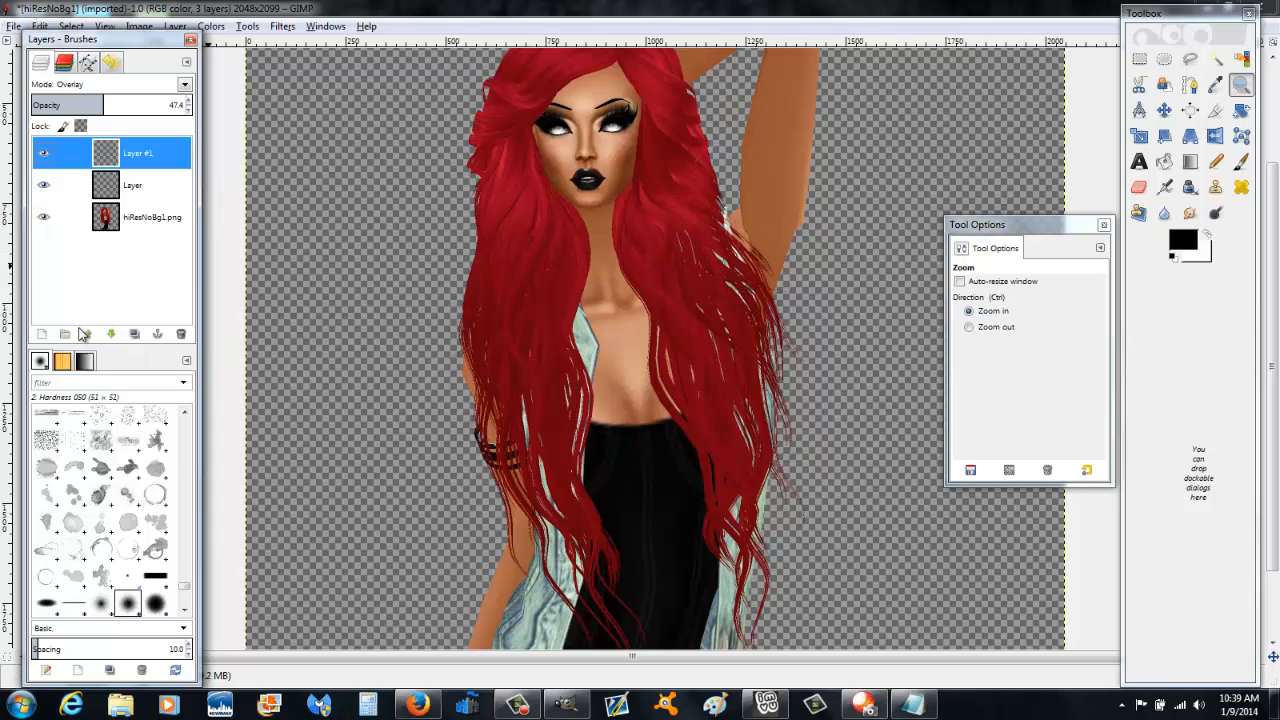
Step: Add another transparent layer above the contour layers and ready the Paintbrush with white as the foreground color
click(44, 340)
click(223, 358)
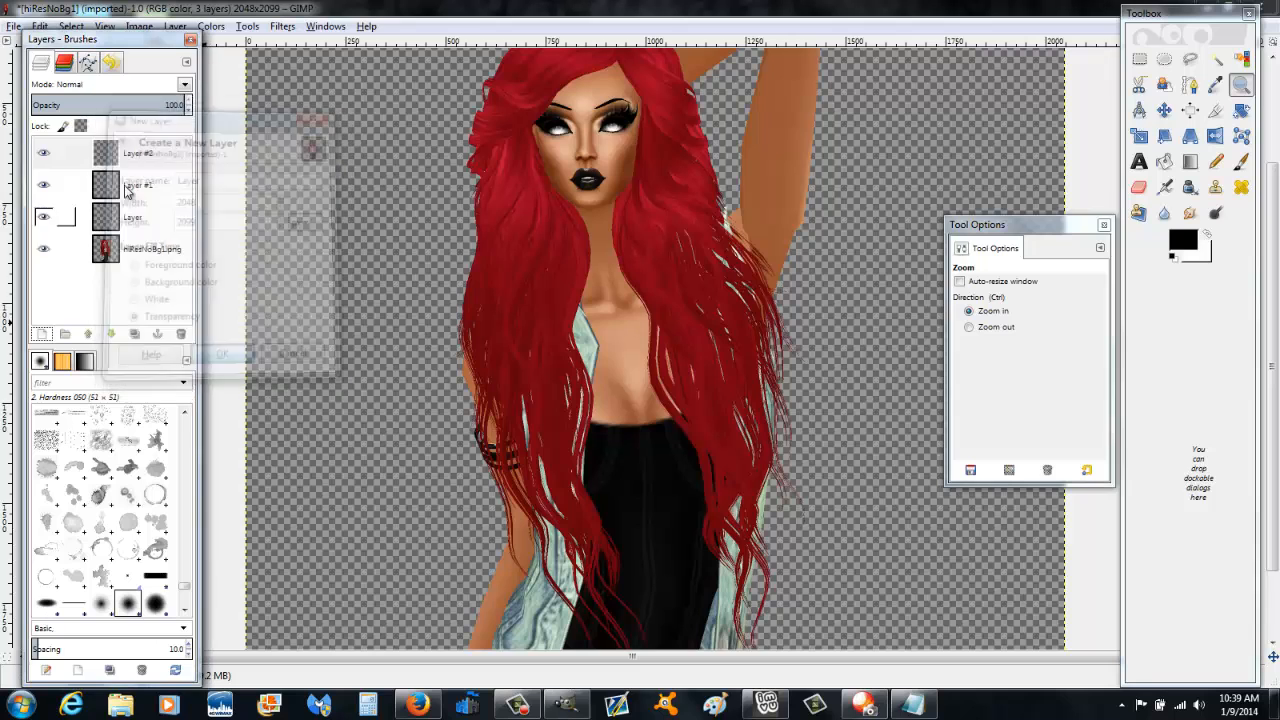
click(137, 159)
click(150, 249)
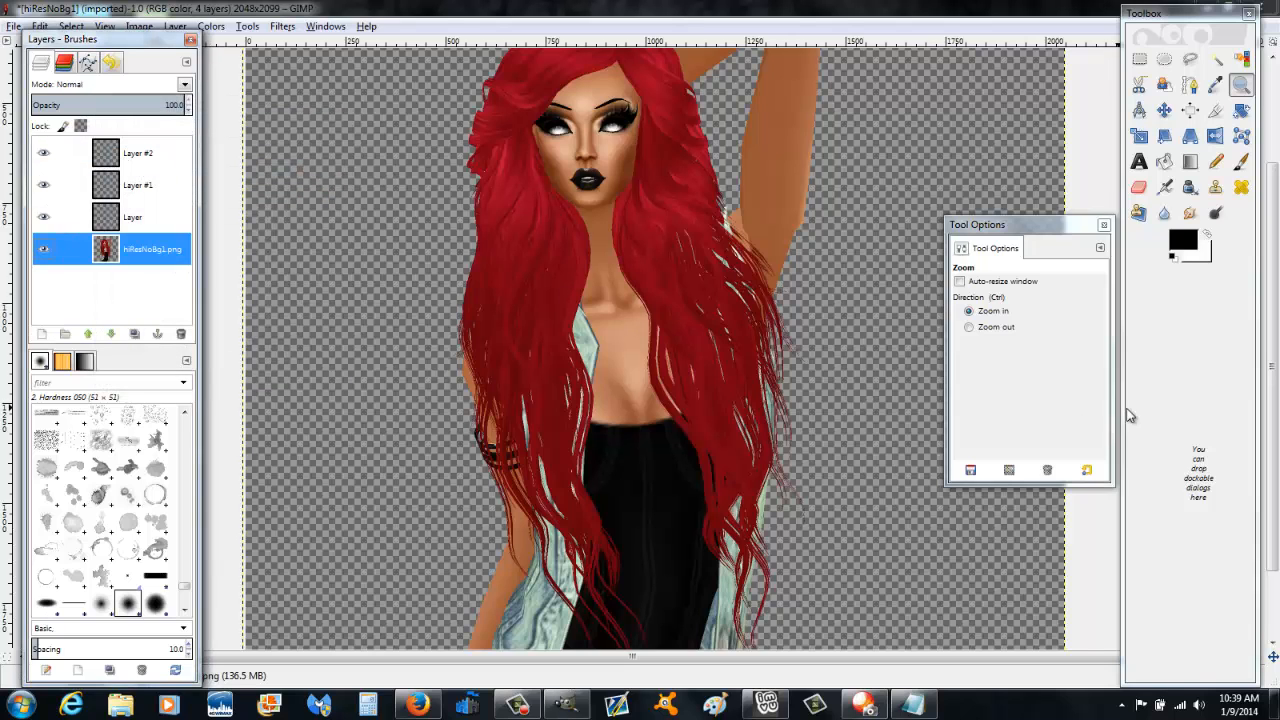
click(707, 292)
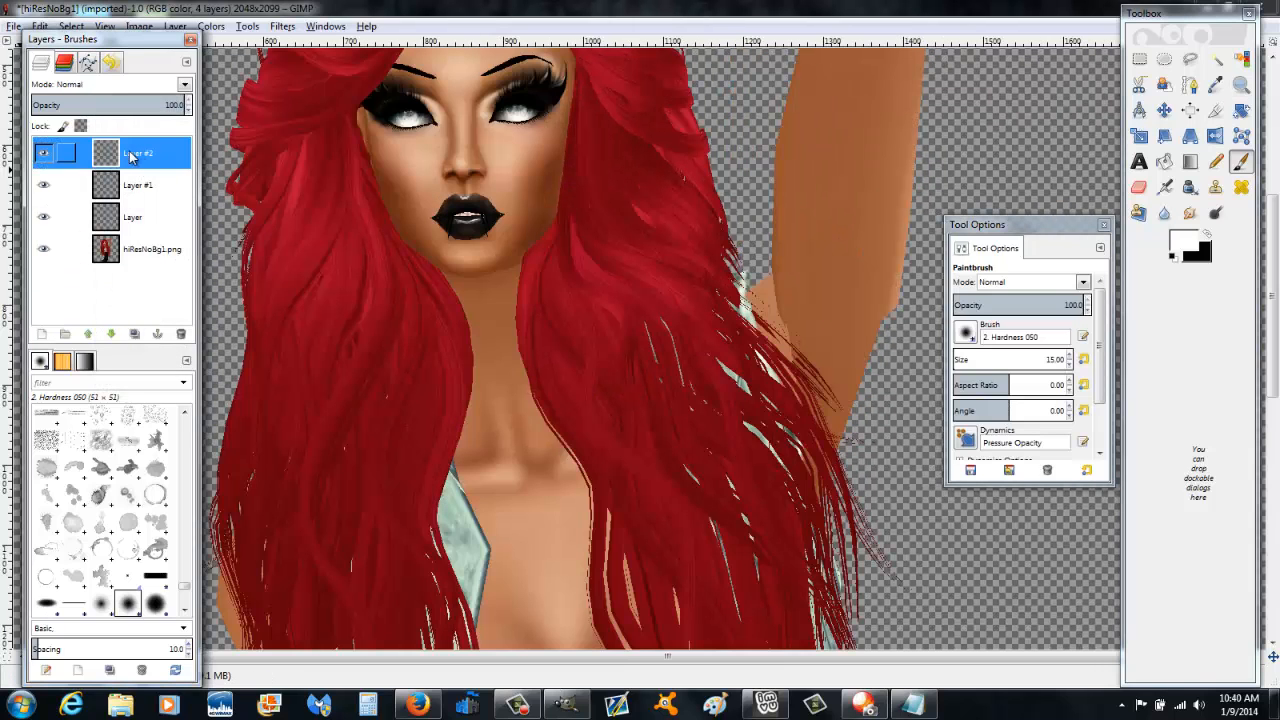
scroll(509, 426, down, 3)
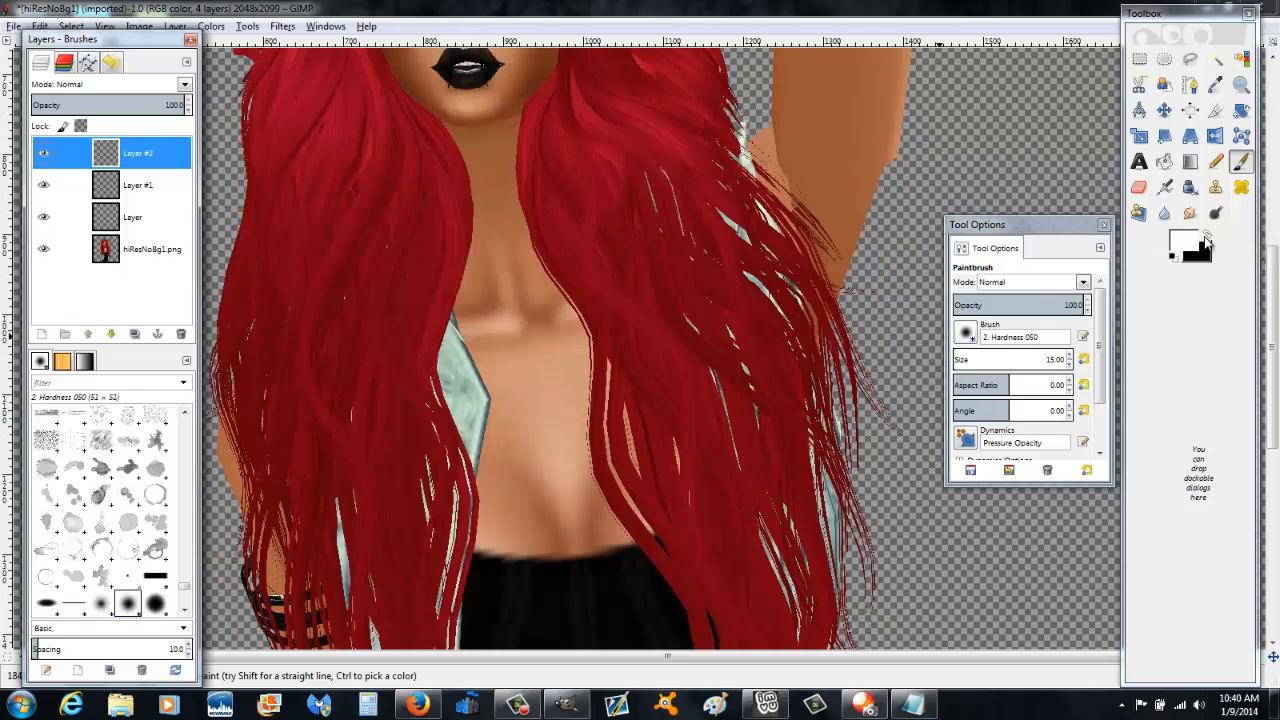
Step: Paint a white highlight triangle on the mid-chest, a stroke and a dab on the collarbones, and dabs above the black top
drag(515, 384, 550, 378)
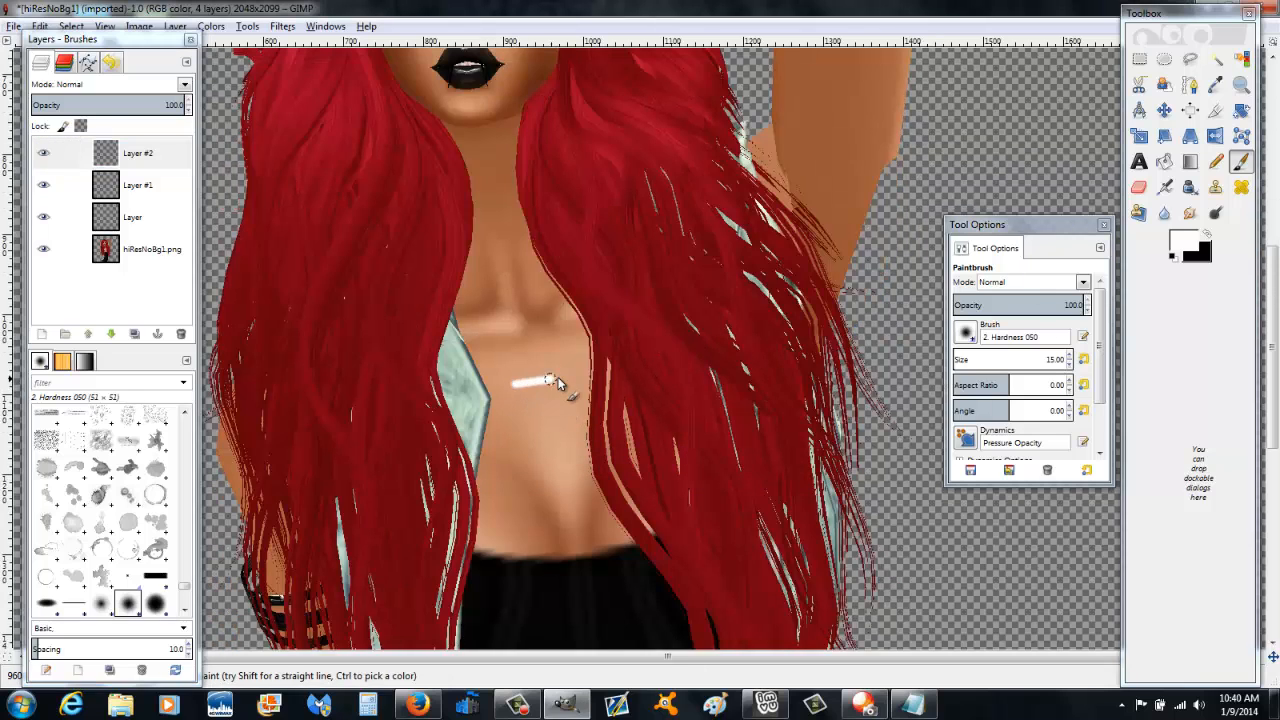
mouse_move(565, 489)
mouse_down()
mouse_move(520, 387)
mouse_move(555, 385)
mouse_move(538, 395)
mouse_move(555, 436)
mouse_move(545, 400)
mouse_move(556, 418)
mouse_up()
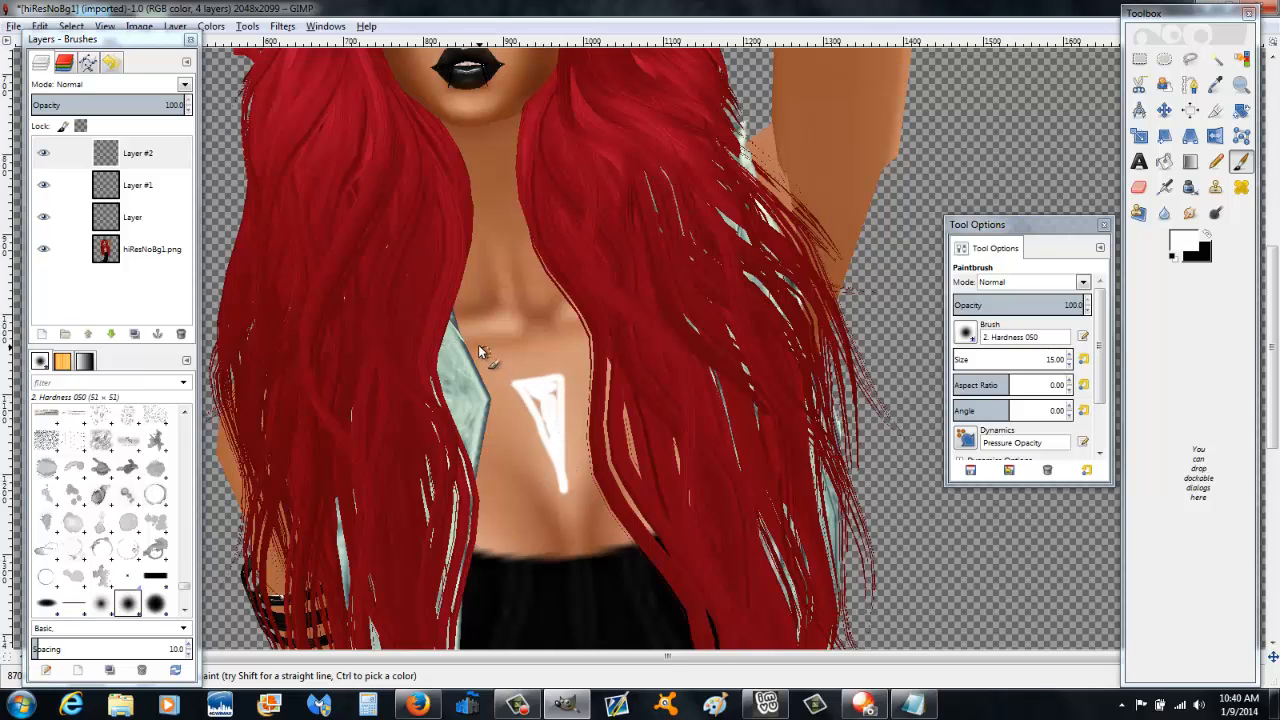
click(568, 311)
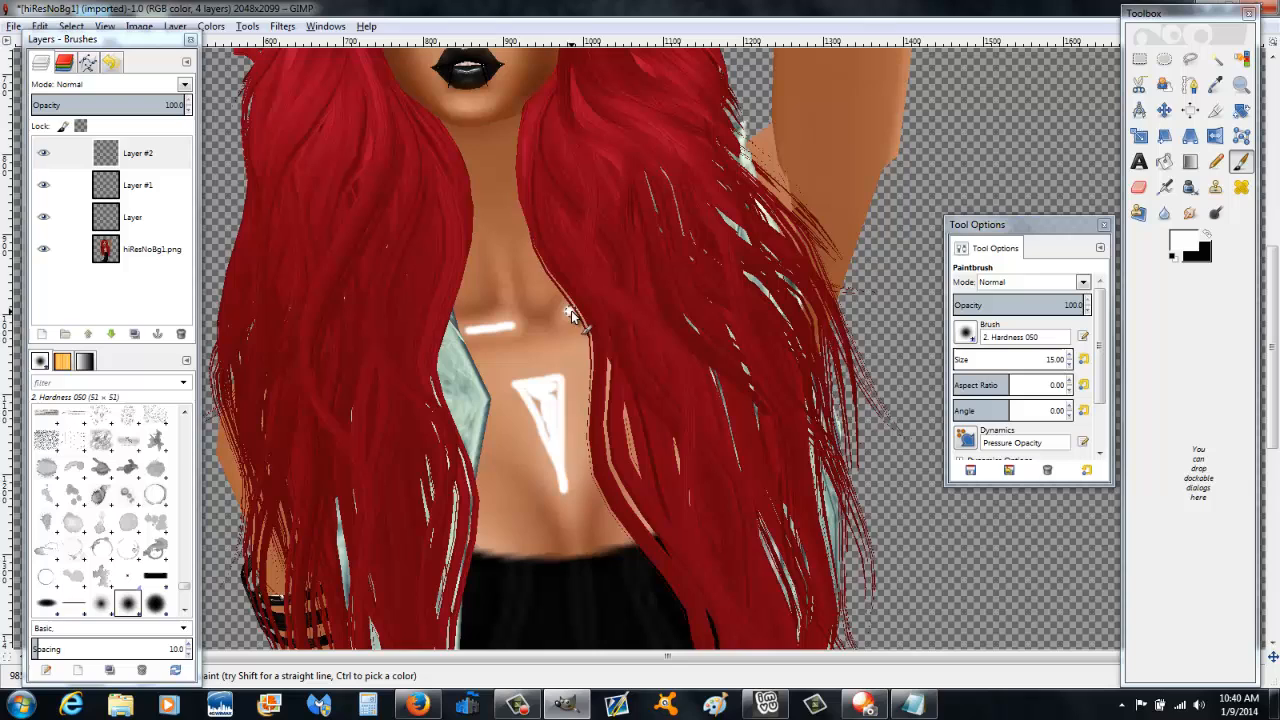
click(497, 537)
click(622, 533)
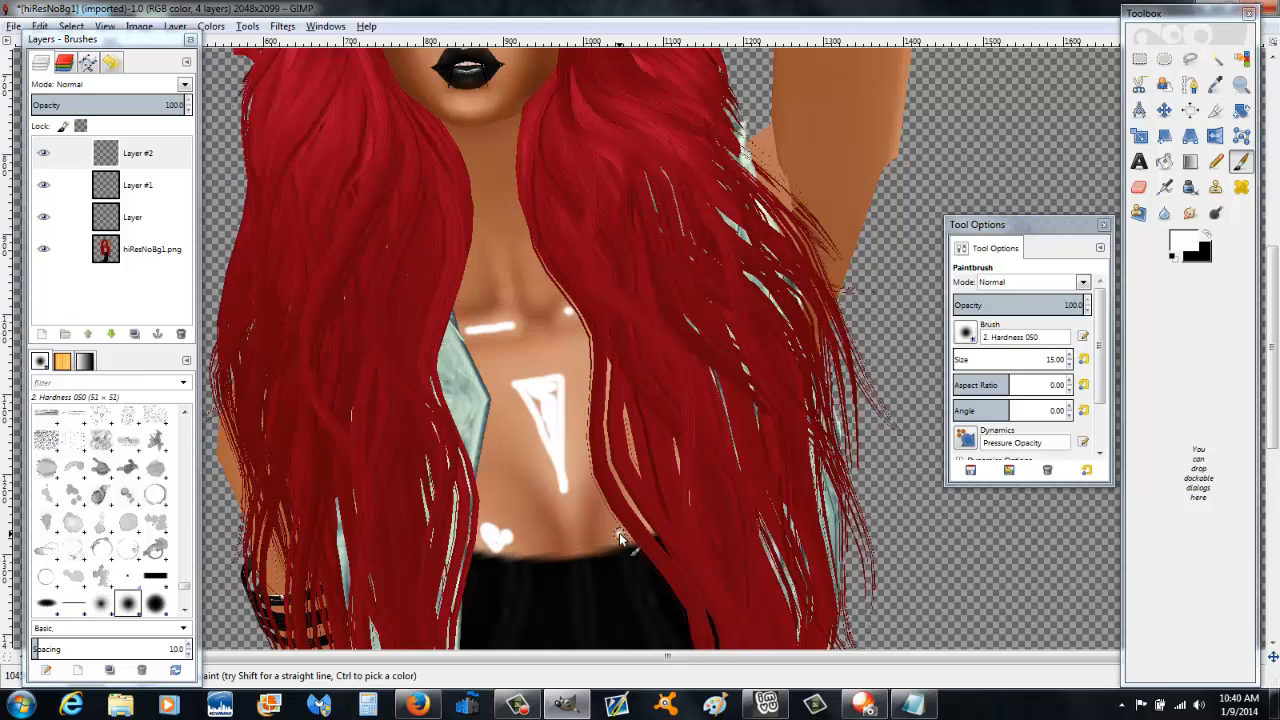
Step: Paint white highlight strokes beside the throat hollow and on the neck, and thin the neck highlight with the Eraser
scroll(540, 455, up, 5)
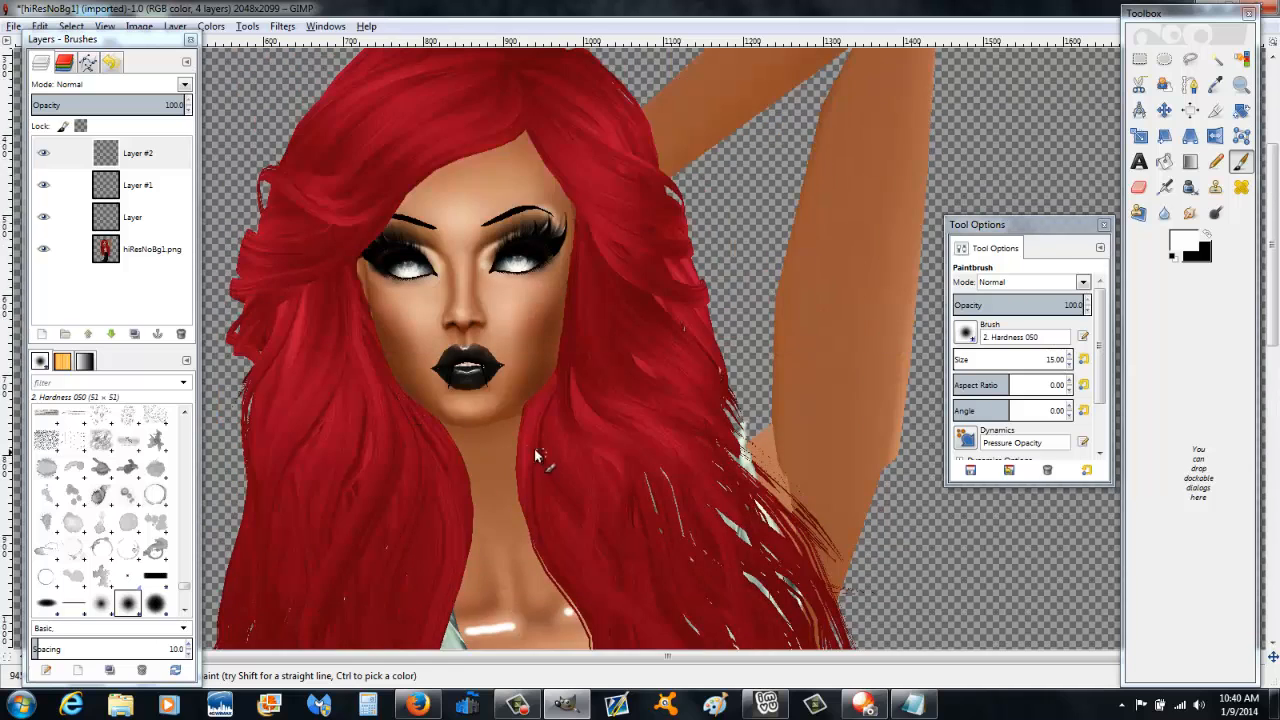
scroll(497, 530, down, 3)
mouse_move(505, 430)
mouse_down()
mouse_move(505, 452)
mouse_move(537, 428)
mouse_up()
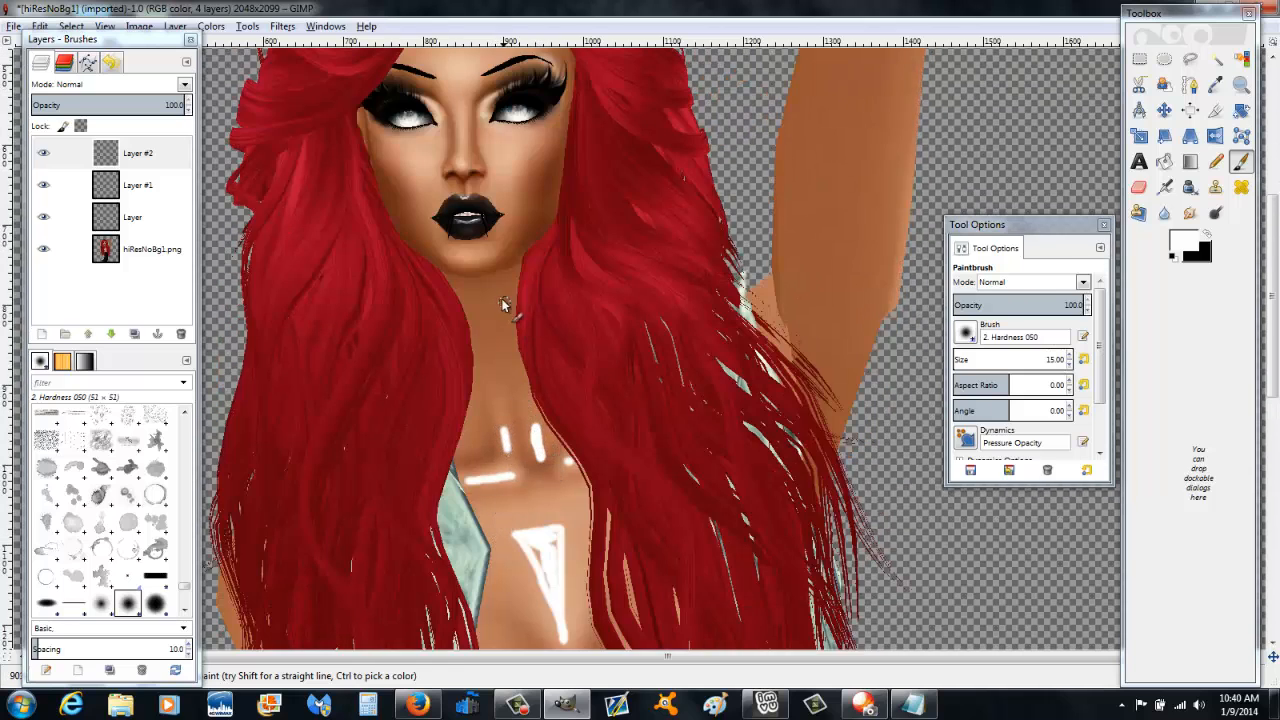
mouse_move(499, 306)
mouse_down()
mouse_move(505, 362)
mouse_move(494, 318)
mouse_move(497, 333)
mouse_up()
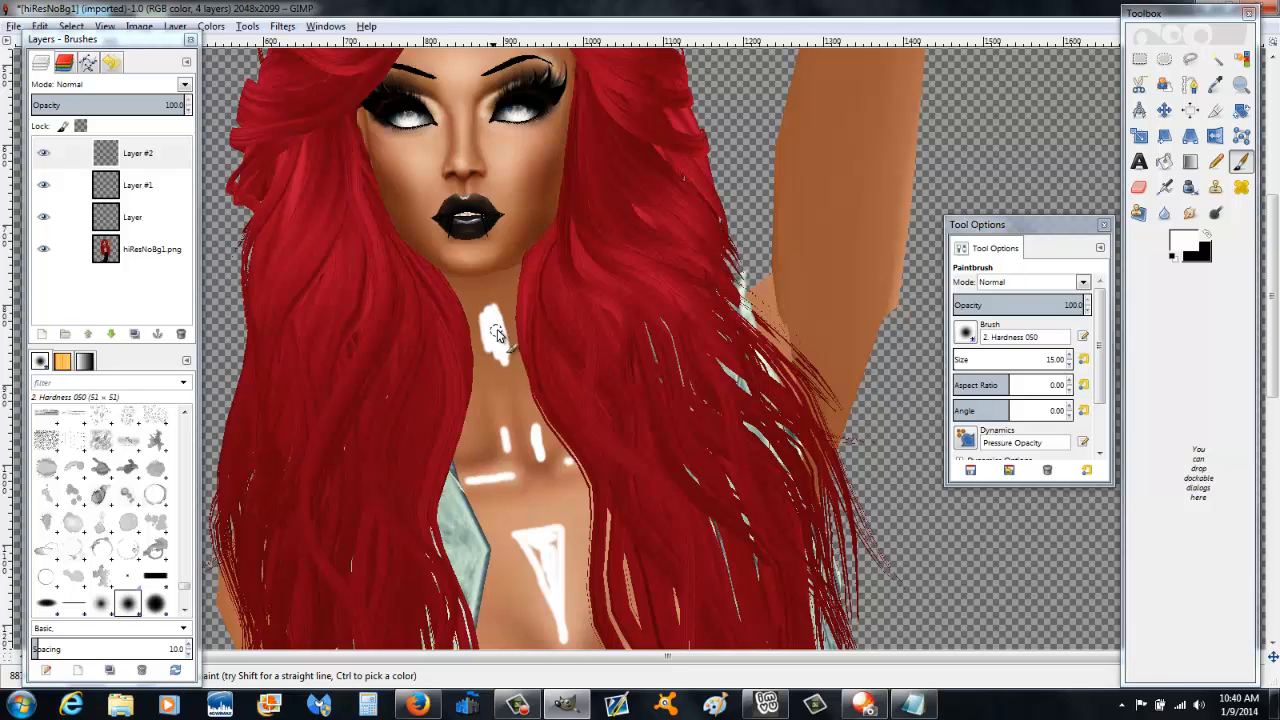
click(1138, 187)
drag(480, 312, 488, 362)
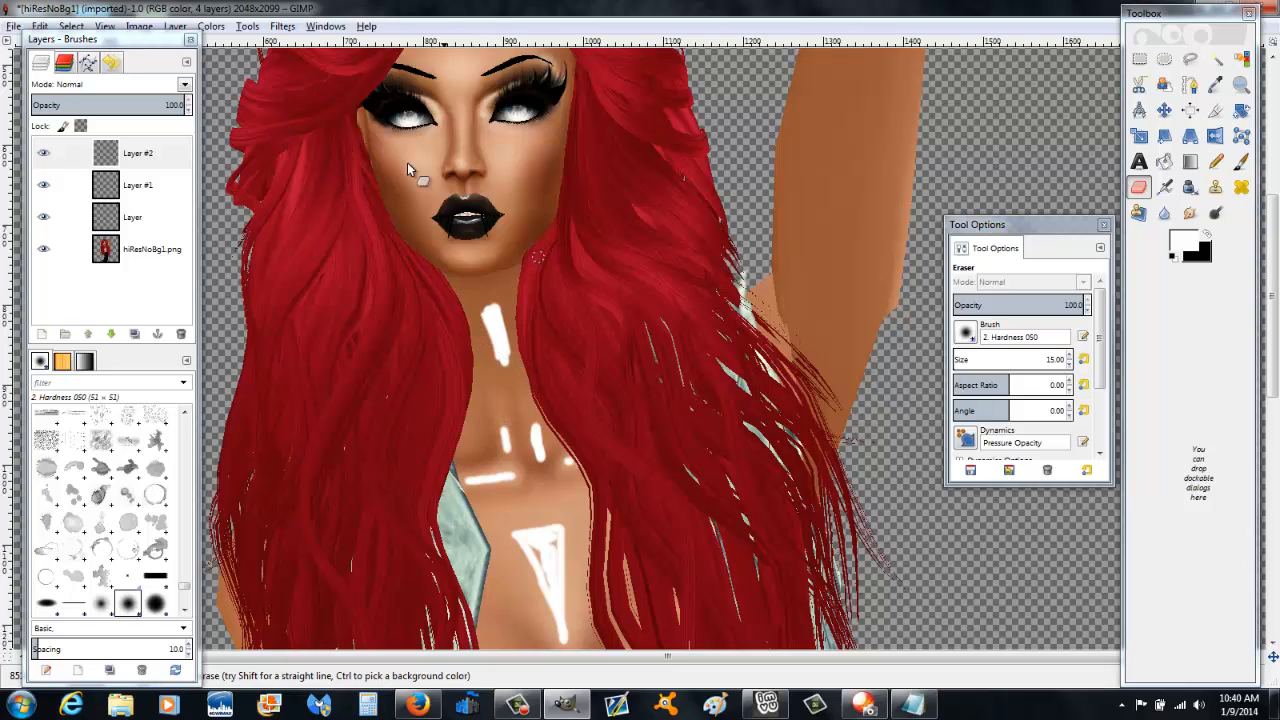
Step: Apply a Gaussian Blur with a 45 px horizontal and vertical radius to the white highlight layer
click(283, 27)
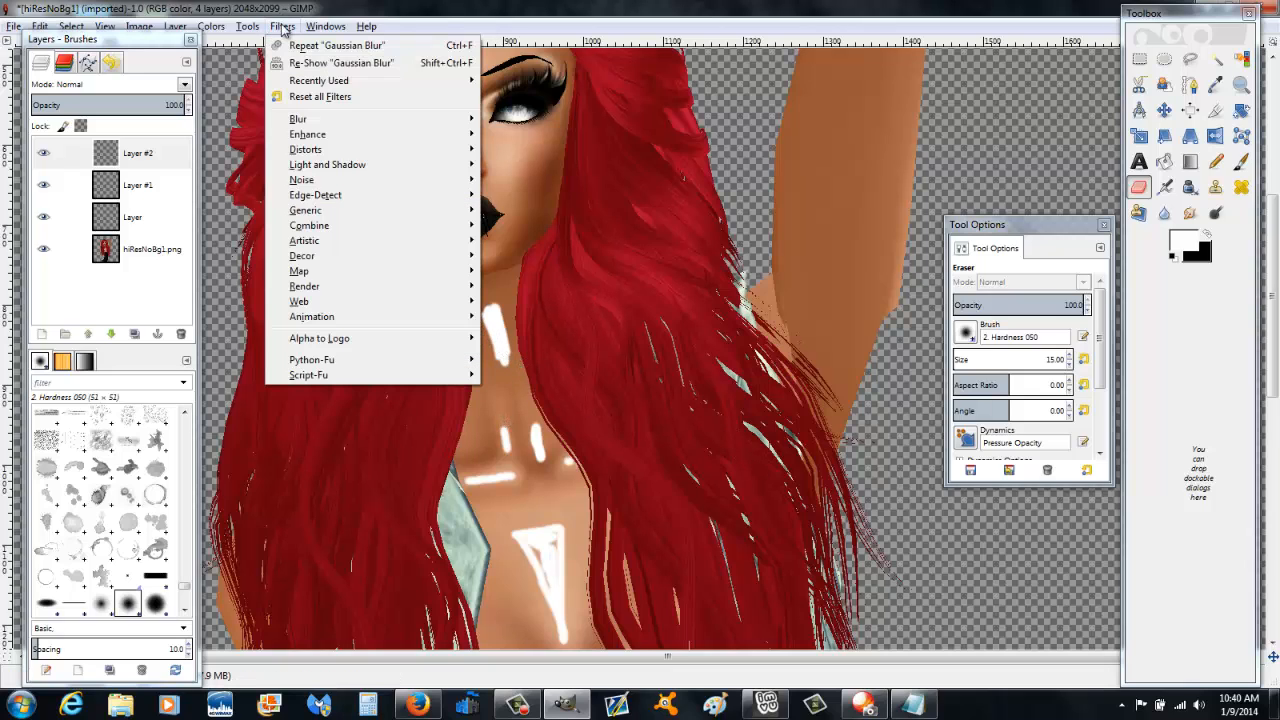
mouse_move(343, 121)
click(560, 134)
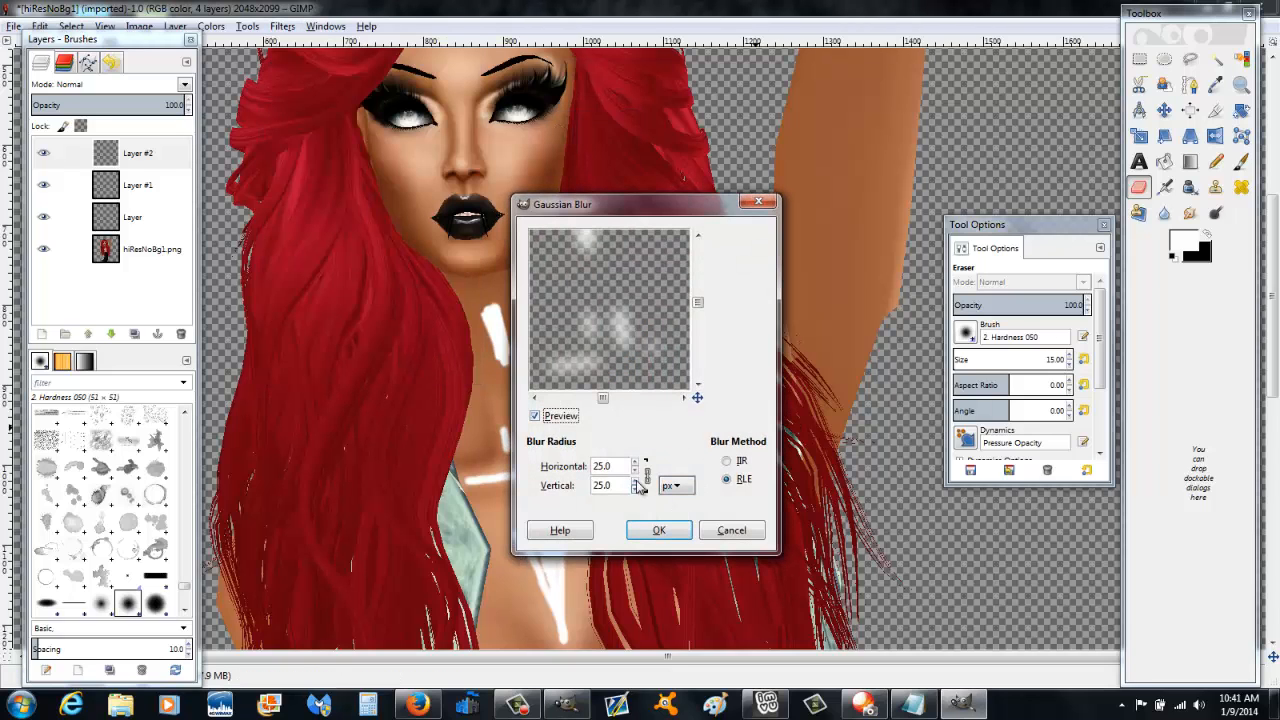
click(634, 462)
scroll(626, 345, down, 1)
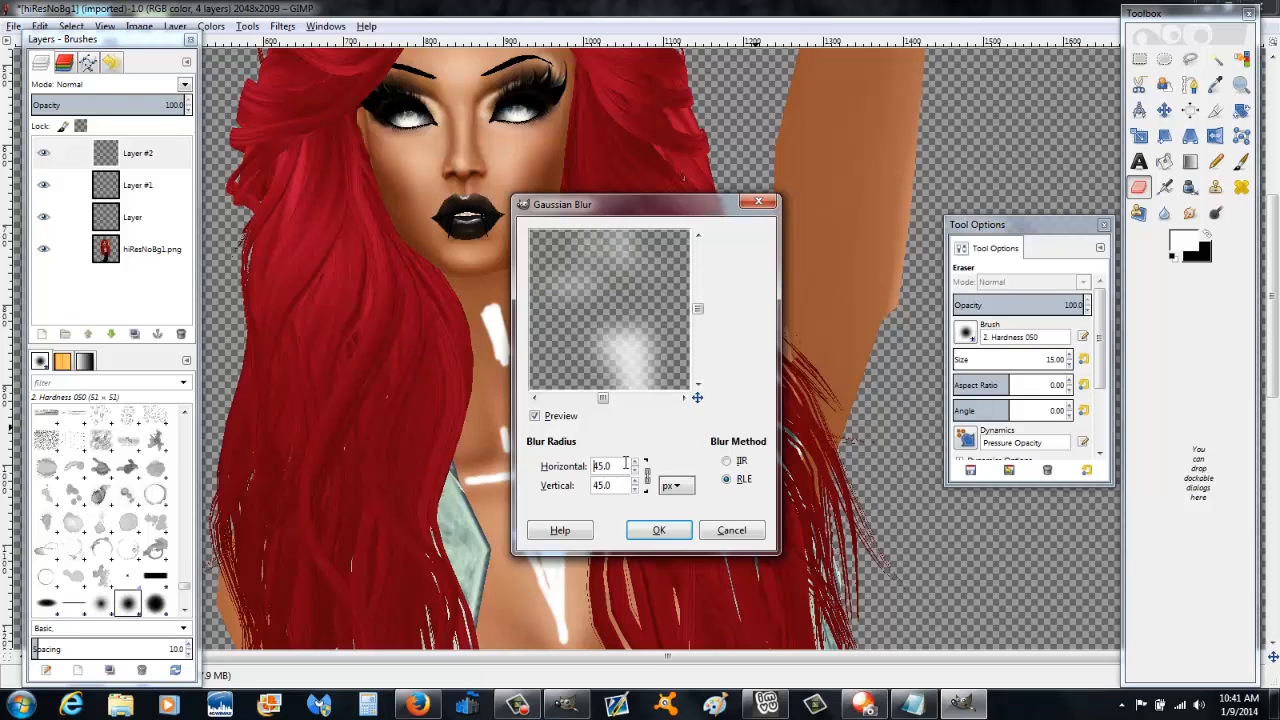
click(652, 535)
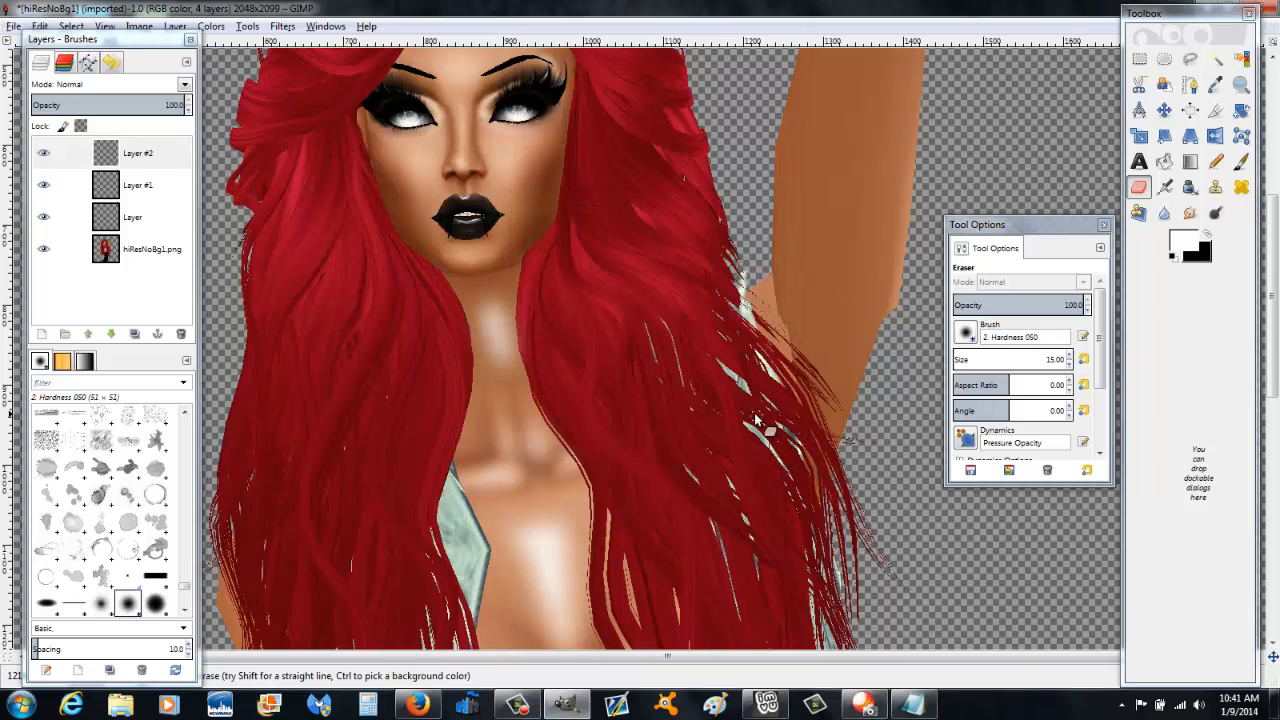
Step: Blend the blurred neck and chest highlight layer in Overlay mode and lower its opacity to 50
scroll(753, 407, down, 3)
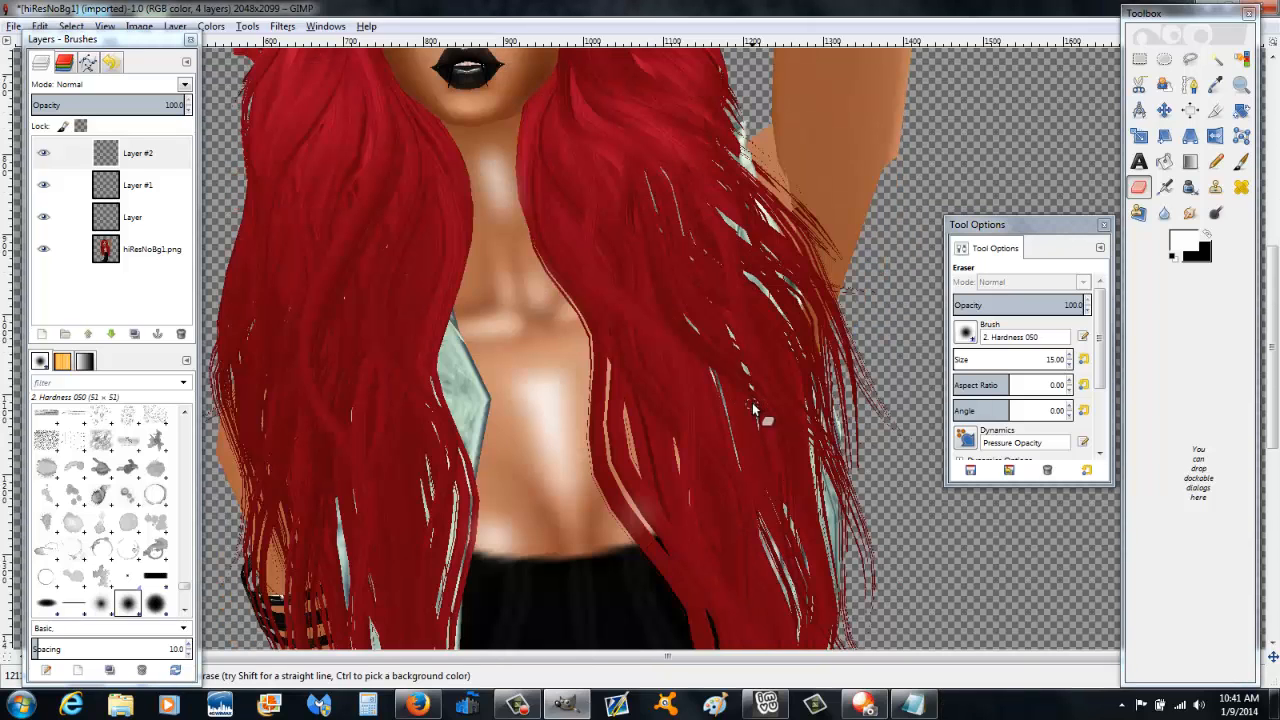
click(185, 86)
click(100, 278)
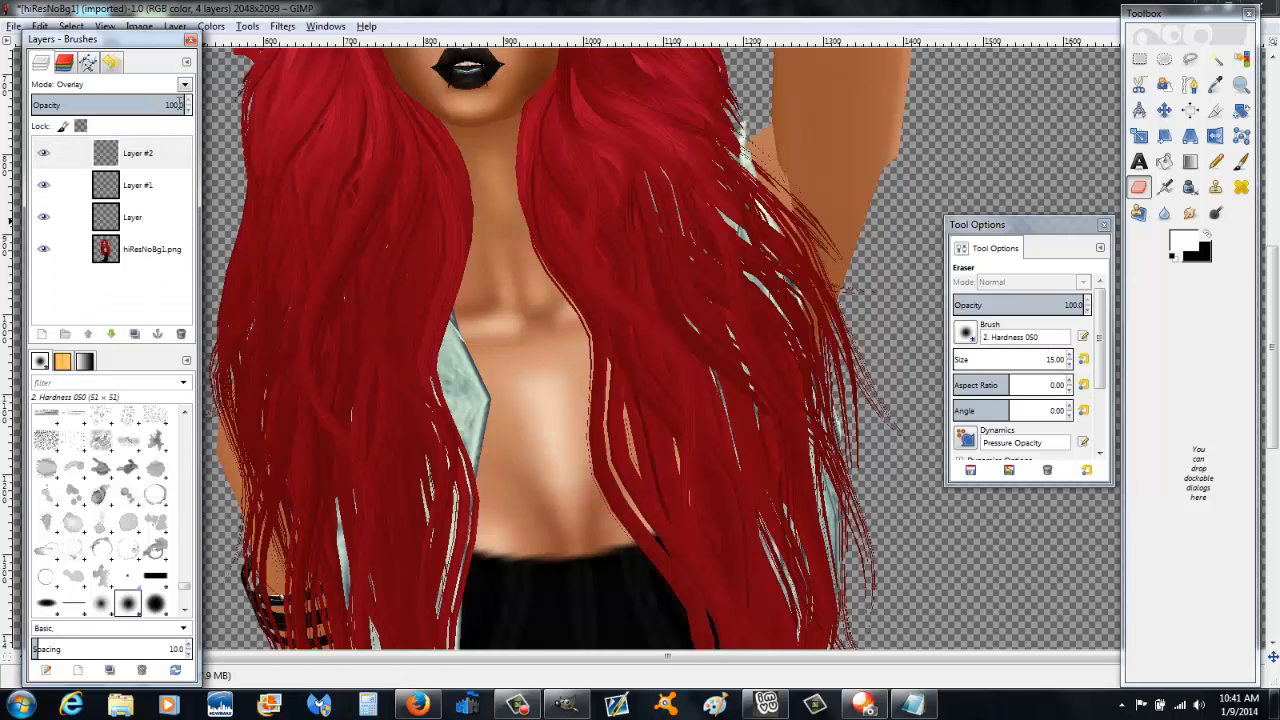
click(137, 107)
drag(133, 107, 108, 105)
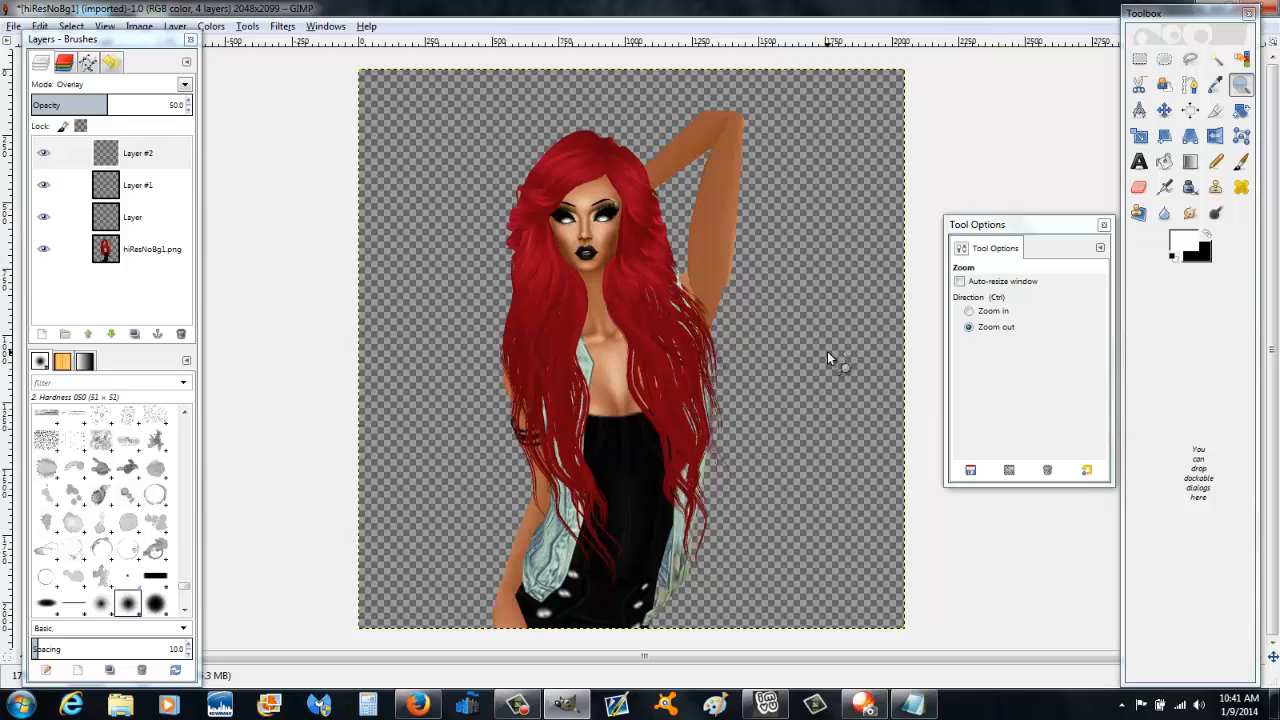
key(ctrl)
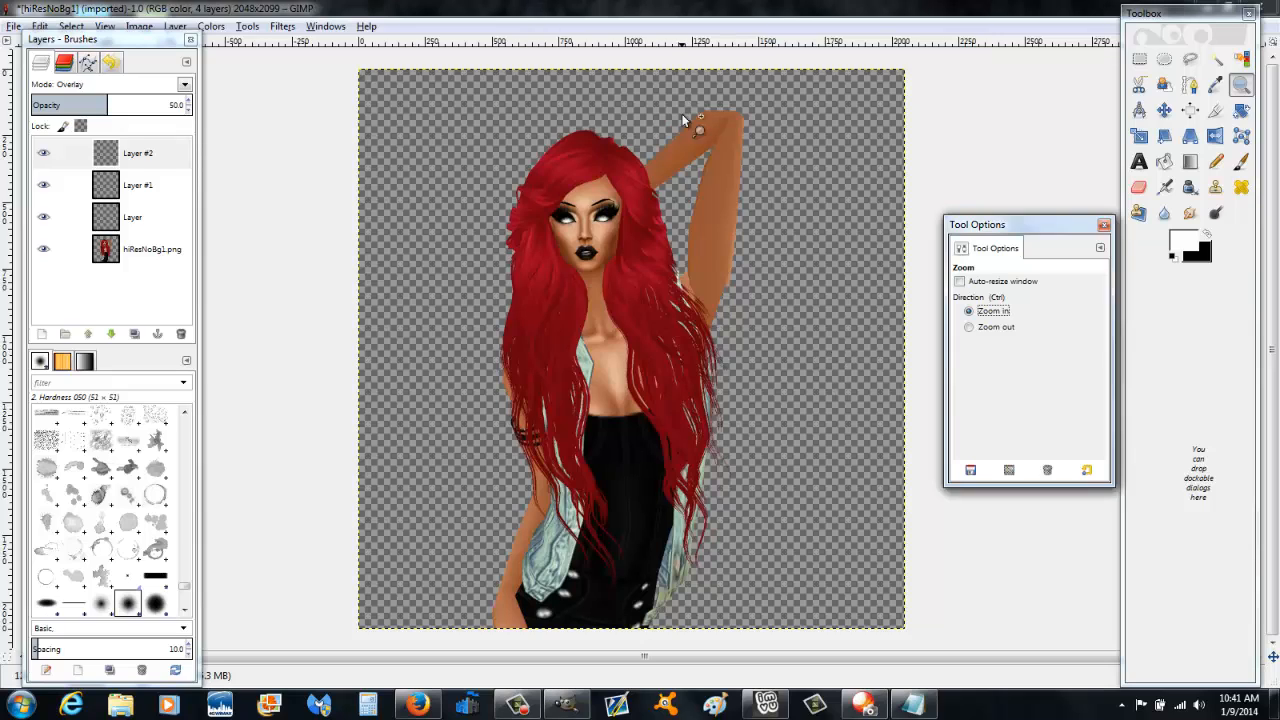